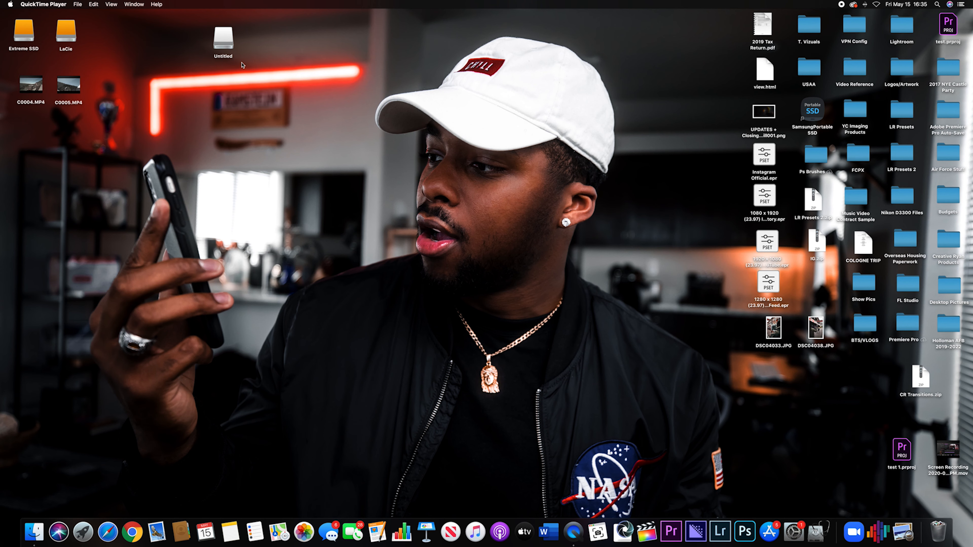
# Step: Open the Extreme SSD and LaCie drives in separate windows and go into the 2020 folder on each
pyautogui.doubleClick(23, 32)
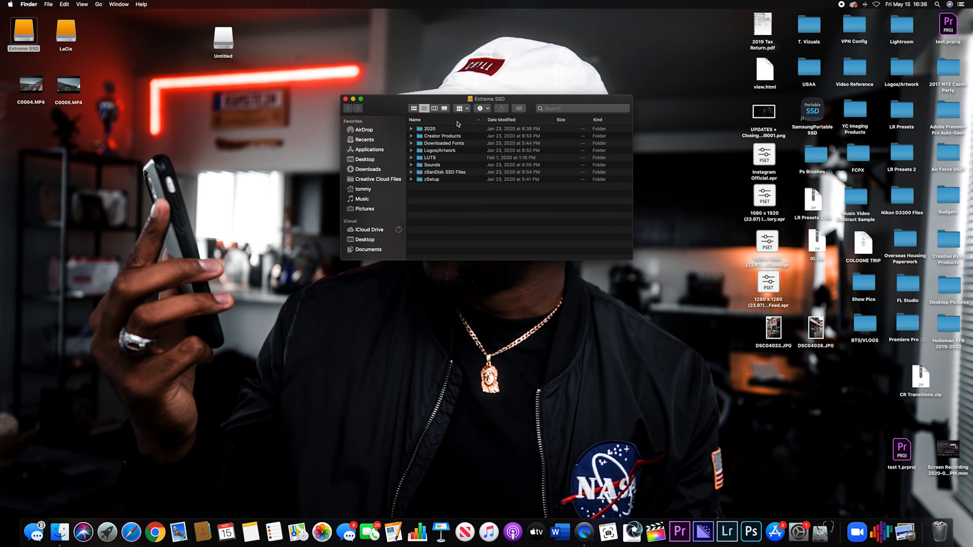
pyautogui.moveTo(486, 101); pyautogui.dragTo(552, 77)
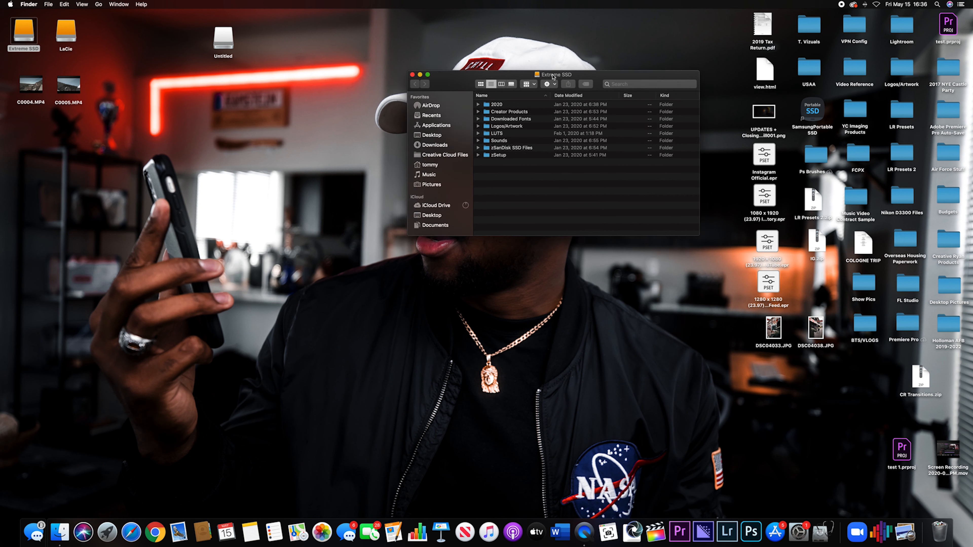
pyautogui.moveTo(532, 80); pyautogui.dragTo(434, 102)
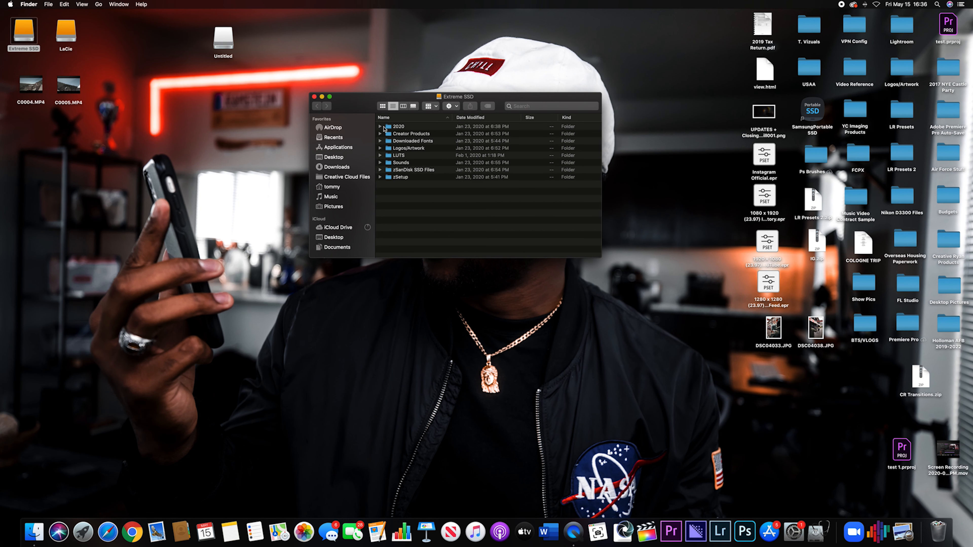
pyautogui.click(379, 126)
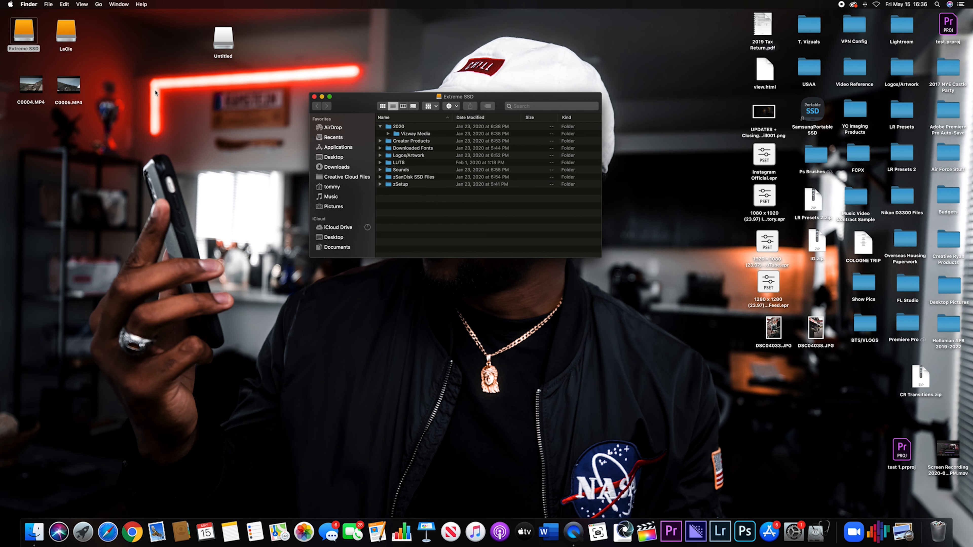
pyautogui.doubleClick(65, 38)
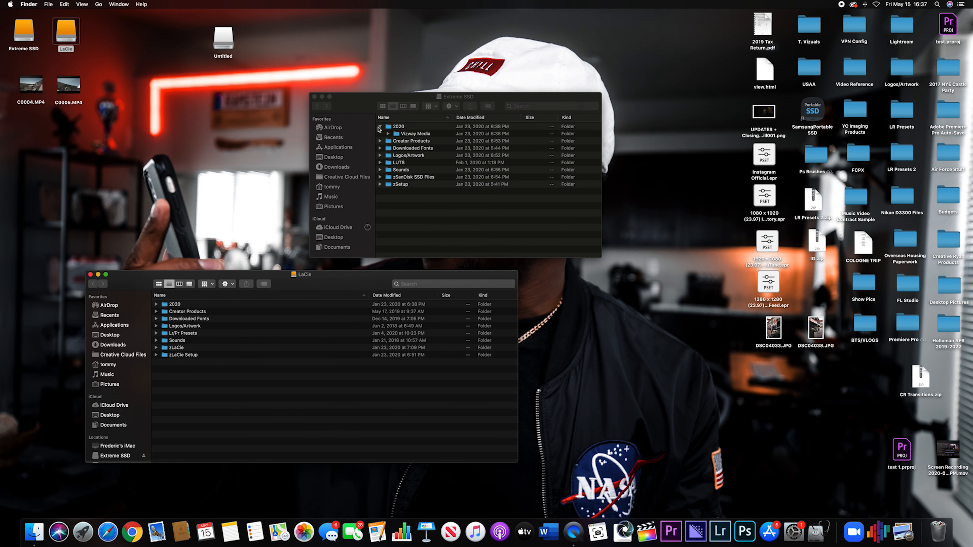
pyautogui.click(380, 126)
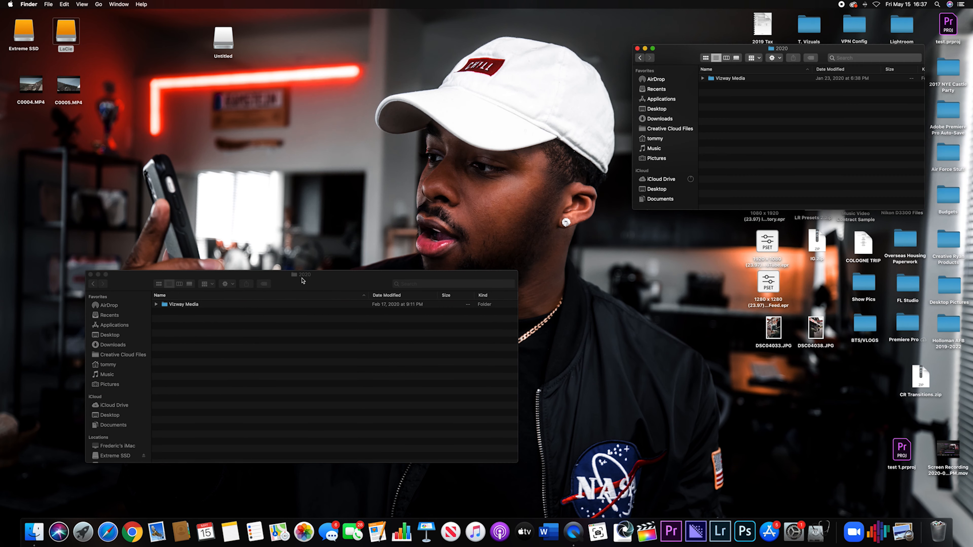
# Step: Arrange the LaCie and Extreme SSD 2020 windows side by side and resize them so both are tall
pyautogui.moveTo(303, 281); pyautogui.dragTo(275, 140)
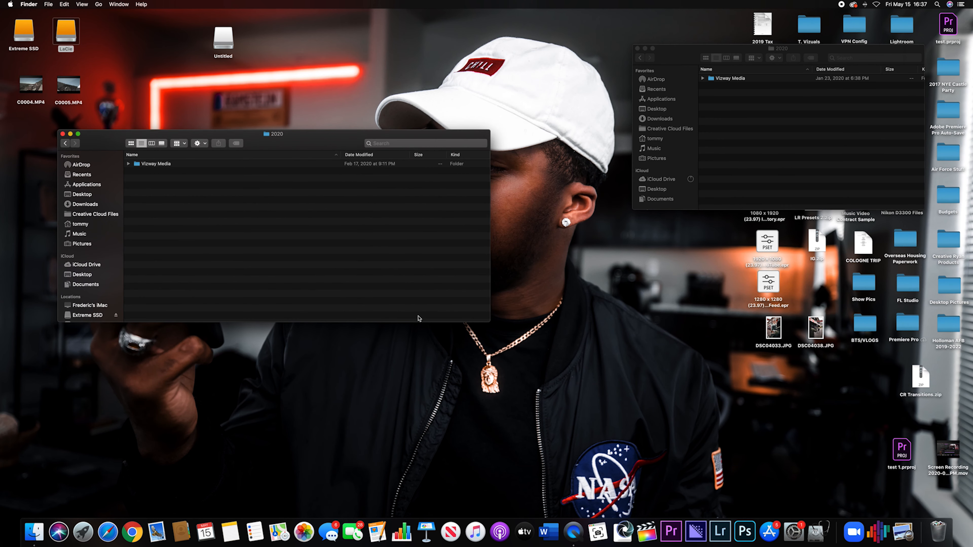
pyautogui.moveTo(489, 322); pyautogui.dragTo(447, 450)
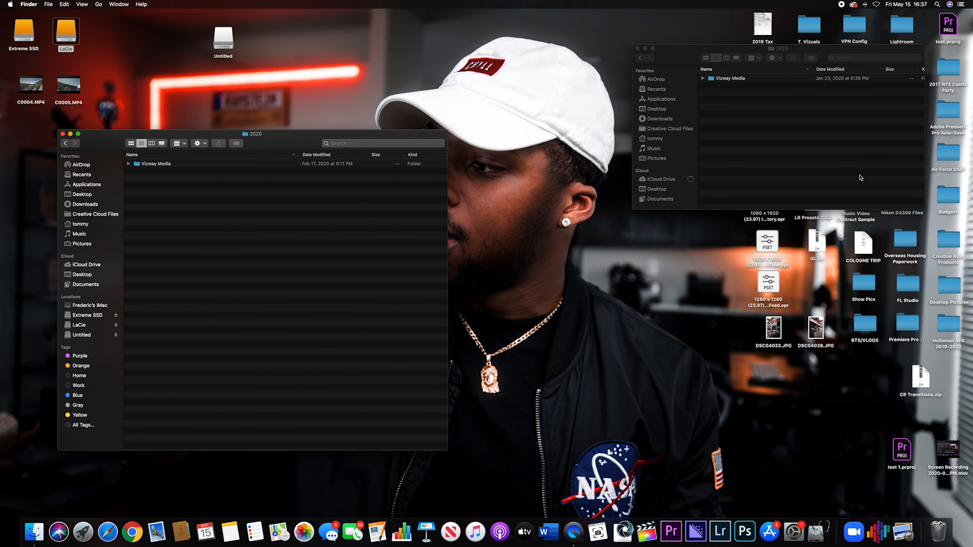
pyautogui.moveTo(769, 49); pyautogui.dragTo(746, 115)
pyautogui.moveTo(612, 278); pyautogui.dragTo(558, 450)
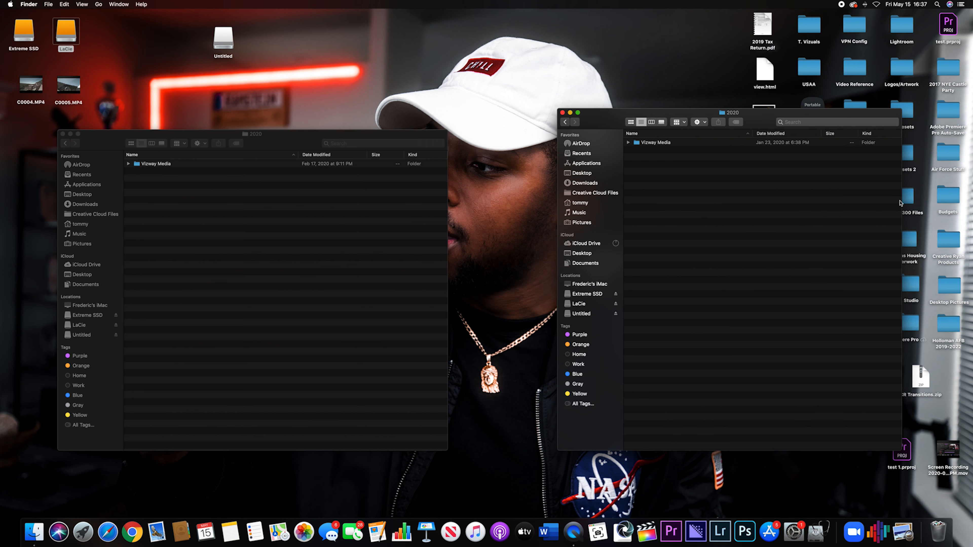
pyautogui.moveTo(902, 201); pyautogui.dragTo(877, 200)
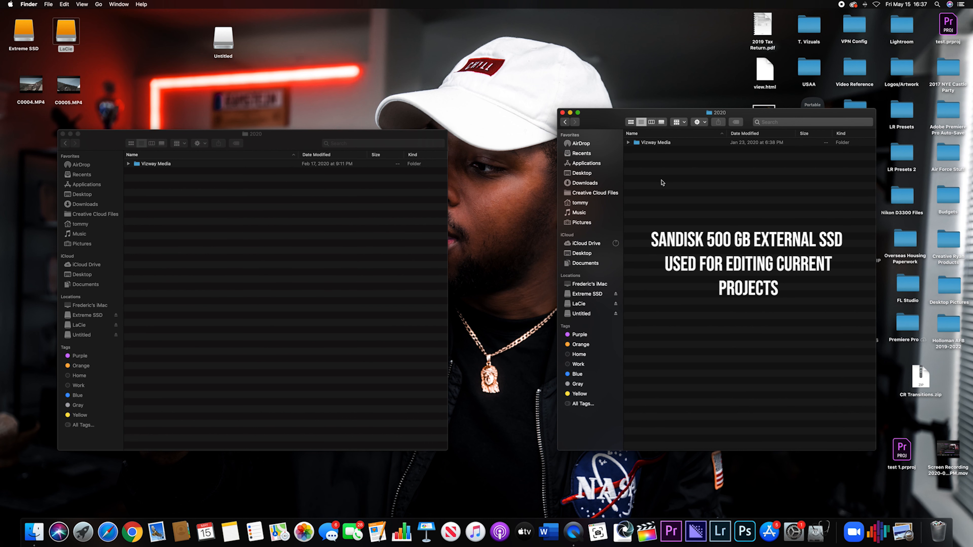
# Step: Expand Vizway Media on both drives and LaCie's YouTube folder with its BTS/VLOGS, Music Videos and Regular Uploads subfolders
pyautogui.click(628, 142)
pyautogui.click(128, 164)
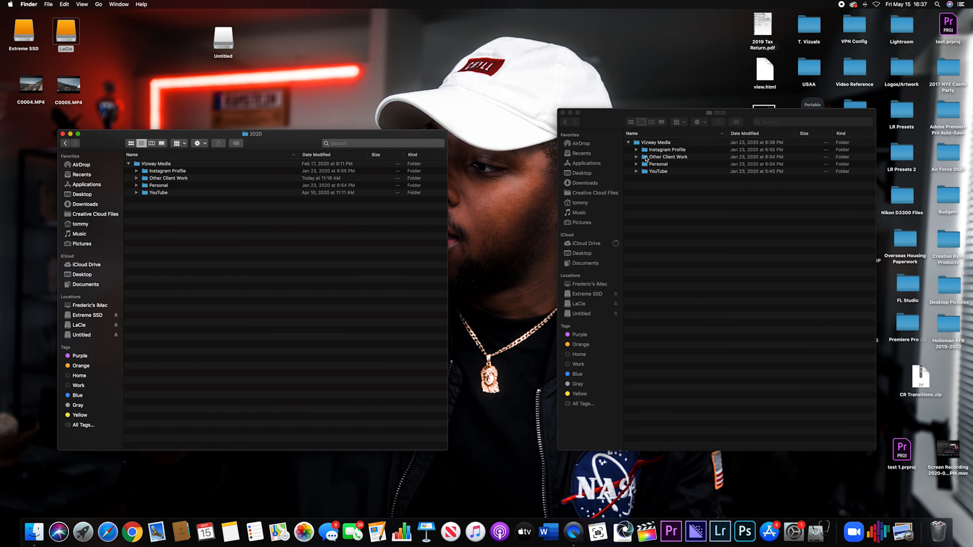
pyautogui.click(136, 193)
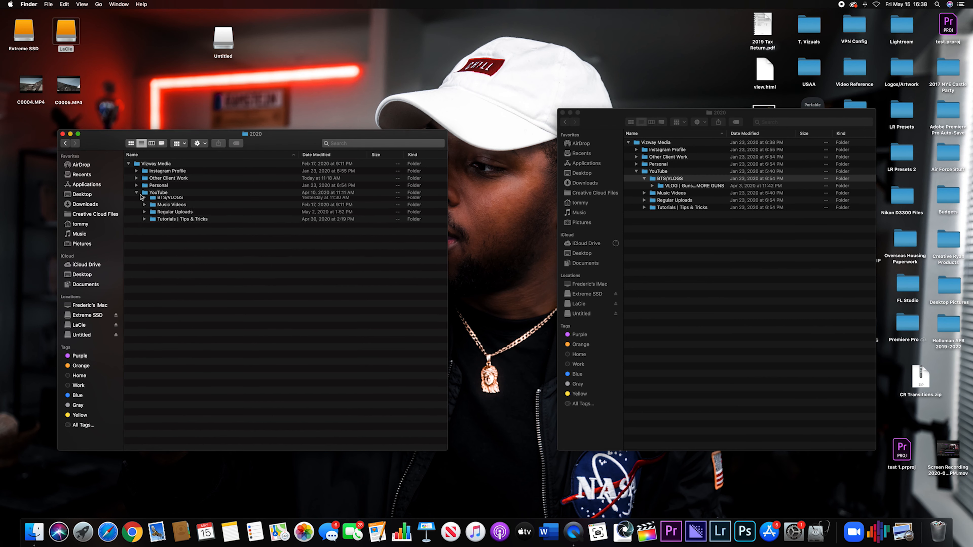
pyautogui.click(145, 200)
pyautogui.click(144, 200)
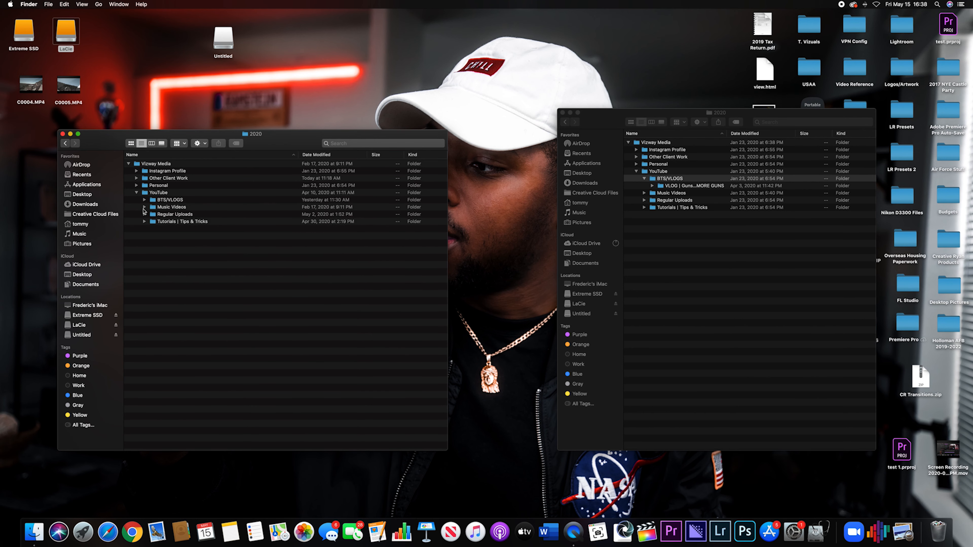
pyautogui.click(144, 200)
pyautogui.click(143, 272)
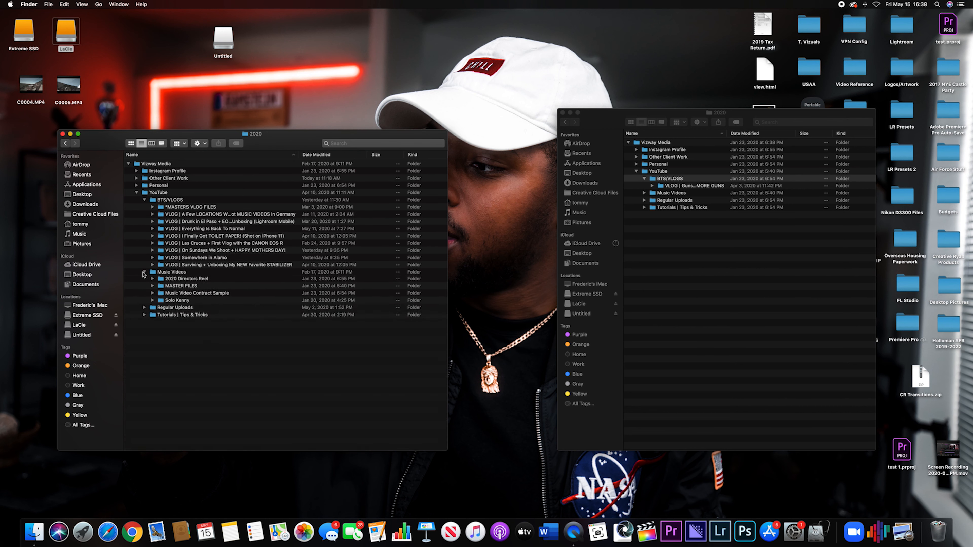
pyautogui.click(145, 314)
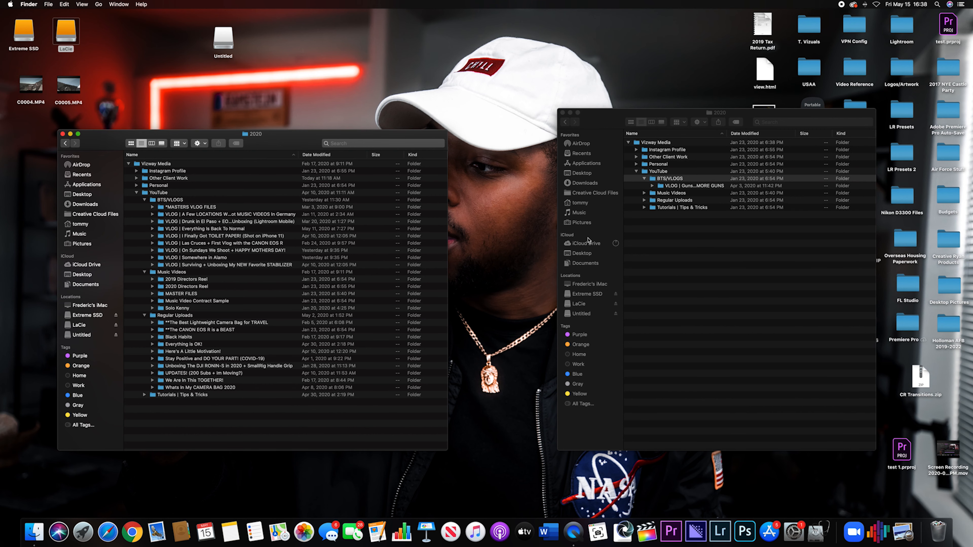
# Step: Collapse LaCie's YouTube folder and open YouTube > Tutorials | Tips & Tricks > Editing Workflow on the Extreme SSD
pyautogui.moveTo(724, 113); pyautogui.dragTo(697, 111)
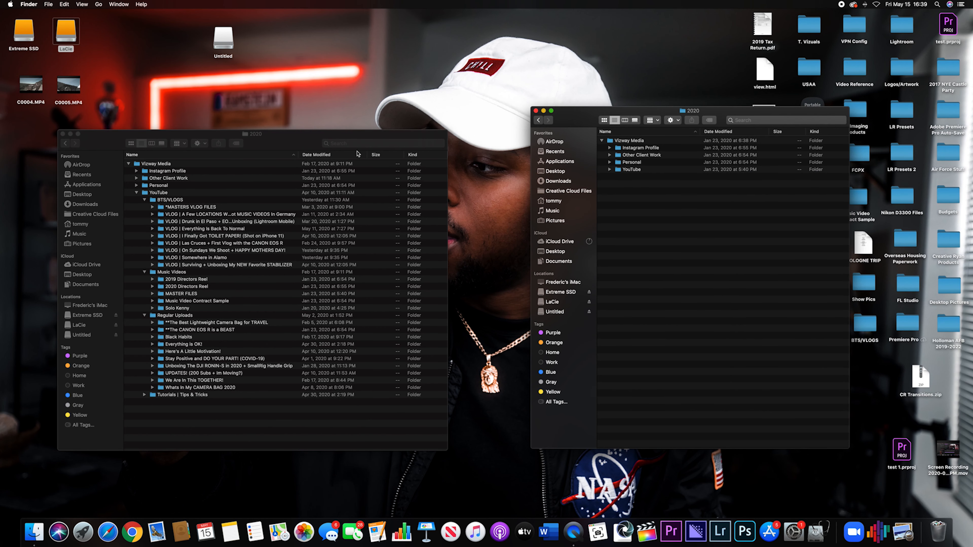
pyautogui.click(137, 192)
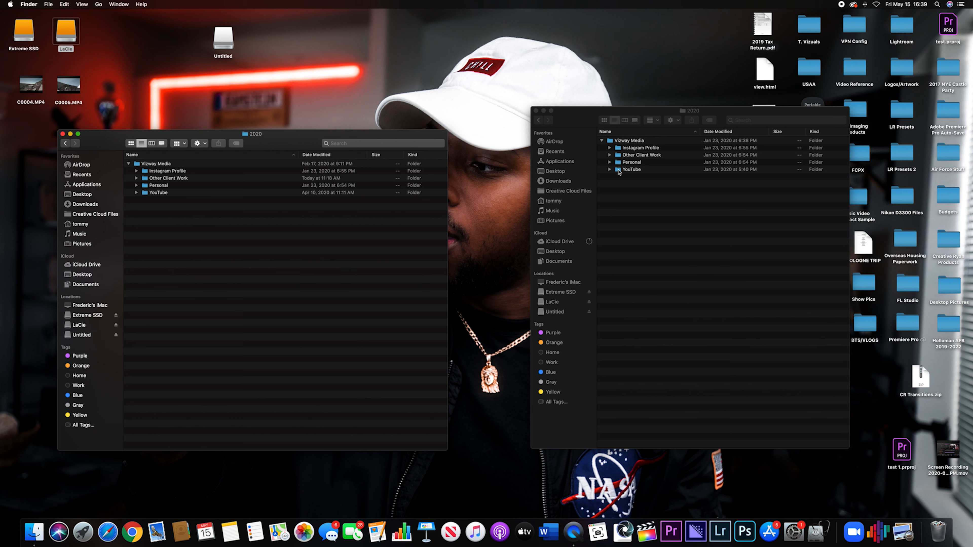
pyautogui.click(618, 172)
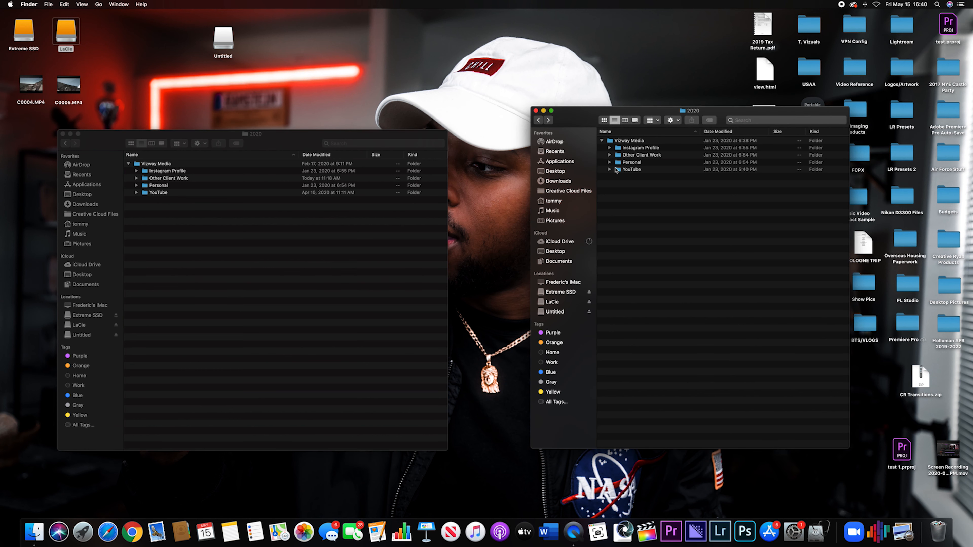
pyautogui.doubleClick(618, 170)
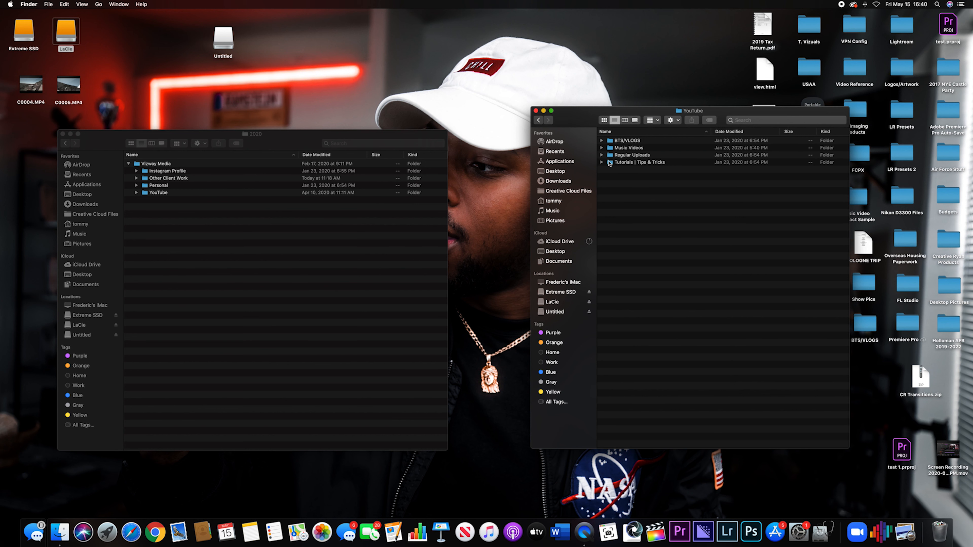
pyautogui.doubleClick(610, 163)
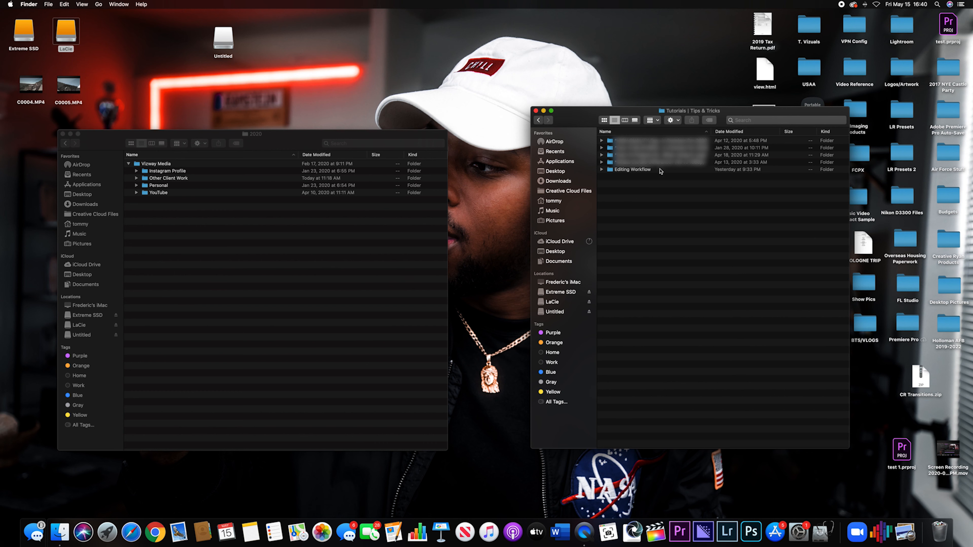
pyautogui.click(623, 171)
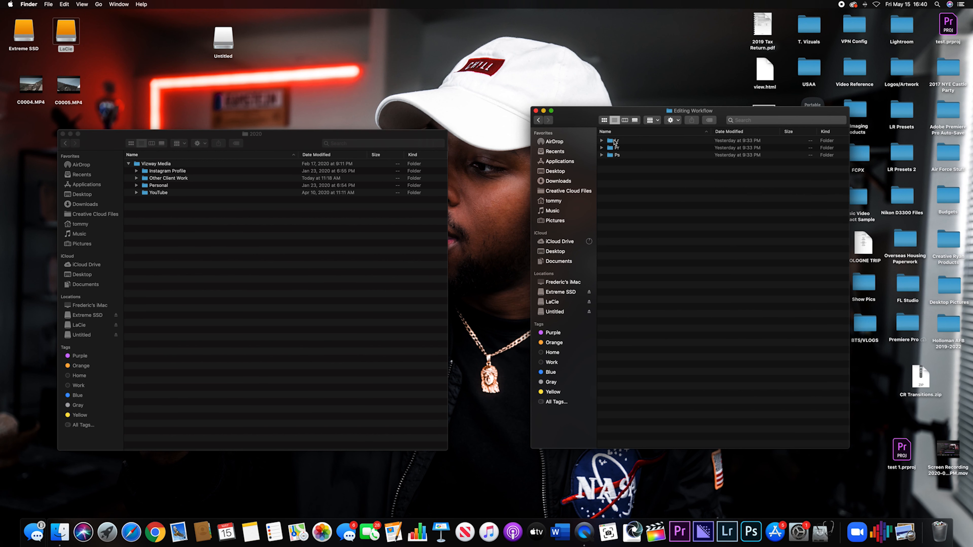
# Step: Go through the Lr, Pr and Ps folders in Editing Workflow, look inside Lr and return
pyautogui.click(614, 141)
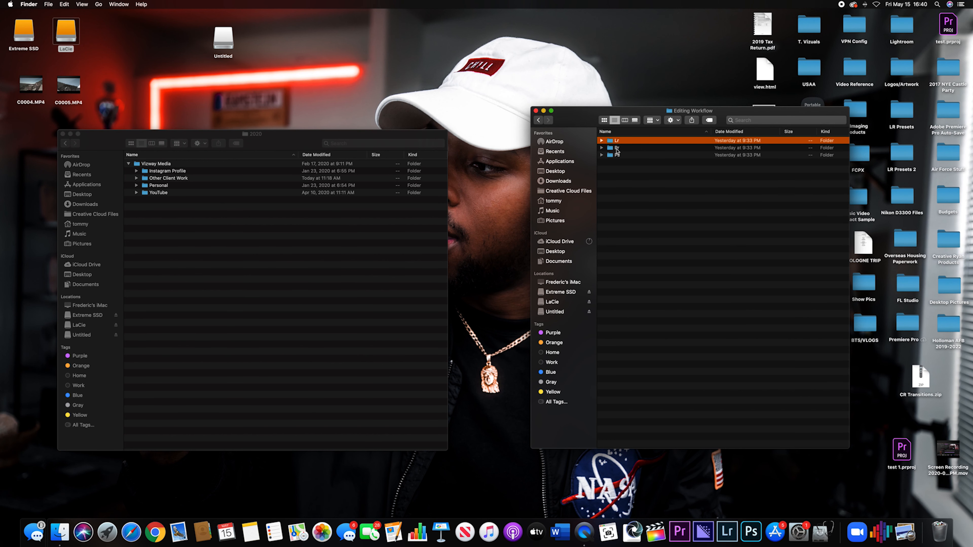
pyautogui.press('Down')
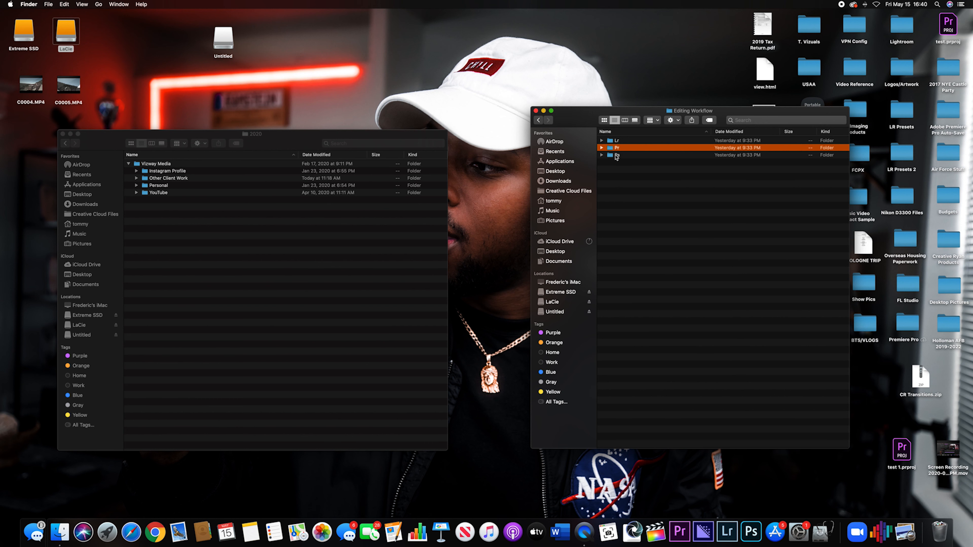
pyautogui.click(615, 156)
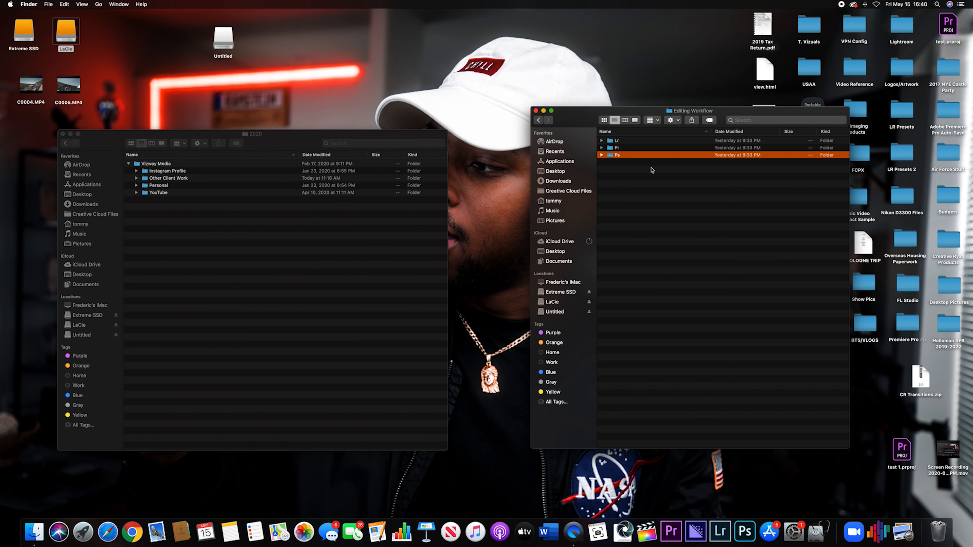
pyautogui.doubleClick(613, 141)
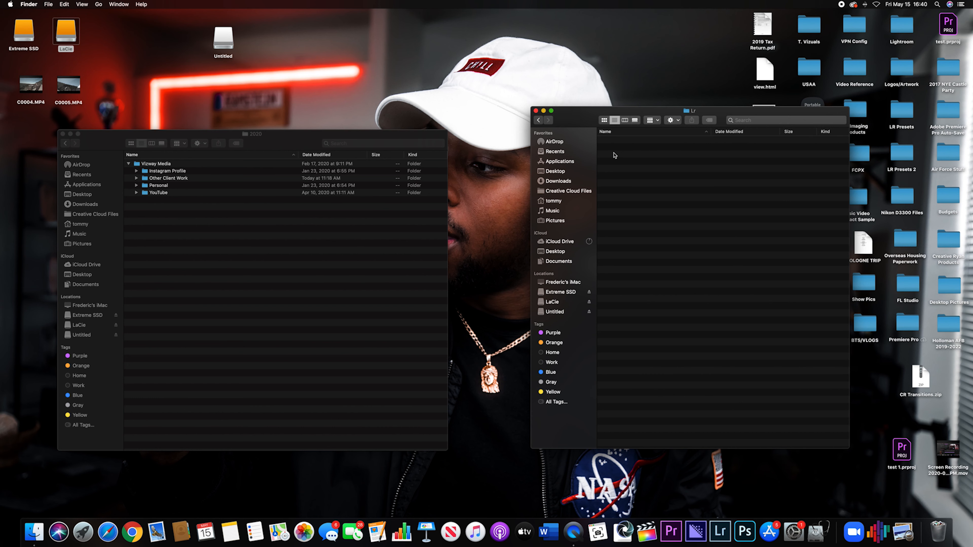
pyautogui.press('super+bracketleft')
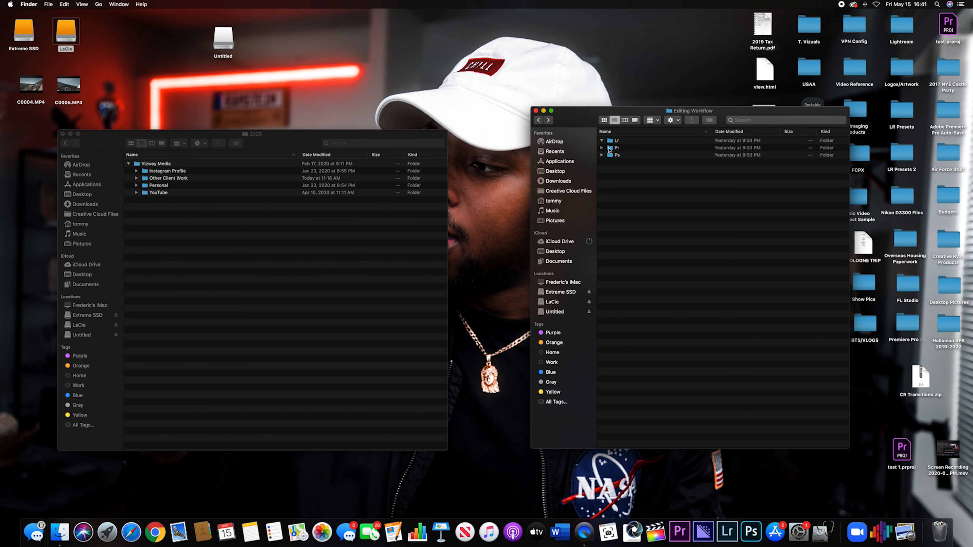
# Step: Open the Pr folder and go through its subfolders, including Exports, I/O, Music and Screen Grabs
pyautogui.doubleClick(615, 149)
pyautogui.moveTo(618, 198); pyautogui.dragTo(641, 219)
pyautogui.moveTo(631, 146); pyautogui.dragTo(650, 224)
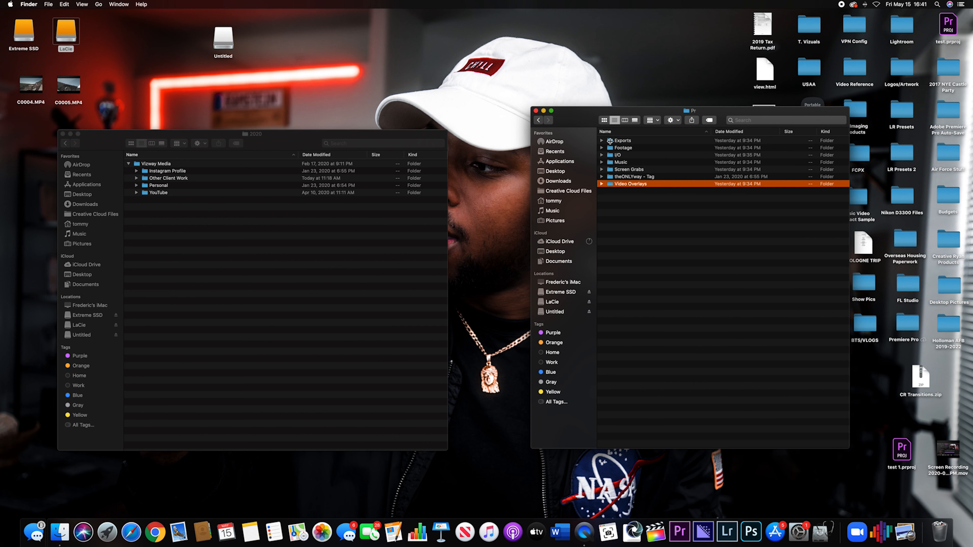
pyautogui.click(605, 141)
pyautogui.click(615, 154)
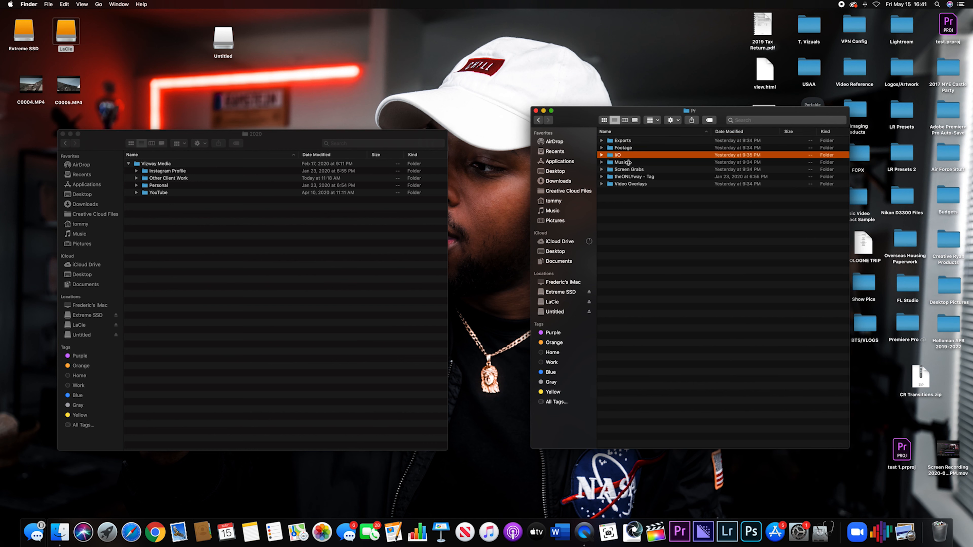
pyautogui.click(628, 163)
pyautogui.click(614, 170)
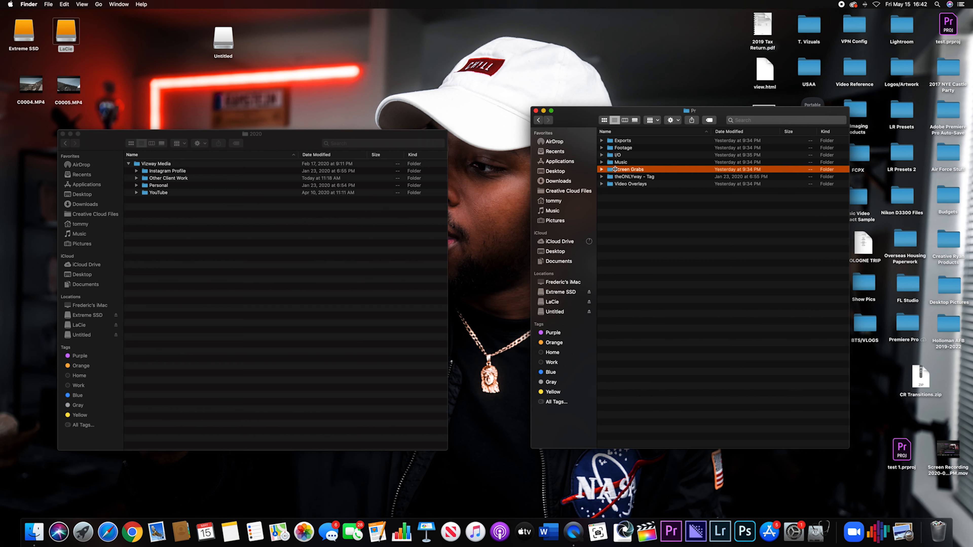
# Step: Expand the theONLYway - Tag folder, preview theONLYway 1.0.png and collapse the folder again
pyautogui.click(602, 176)
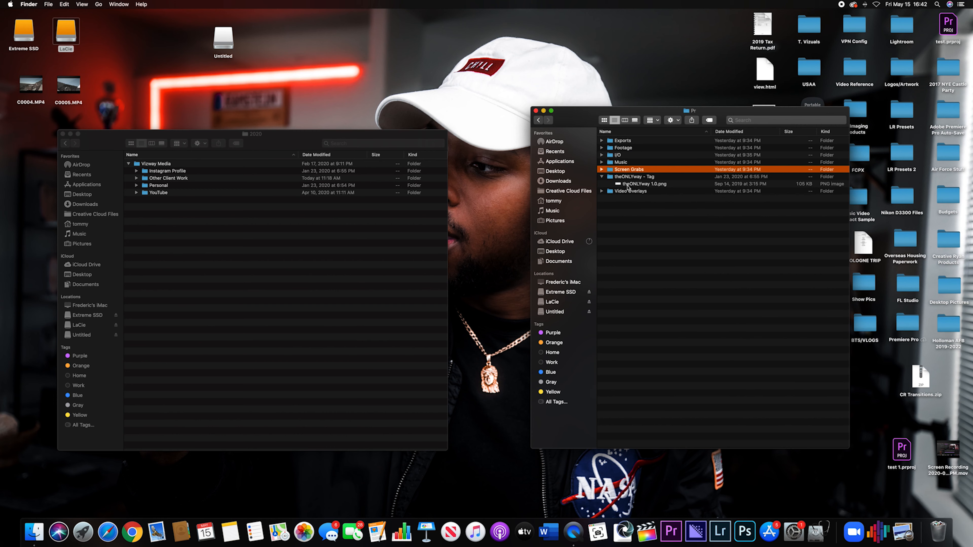
pyautogui.click(628, 185)
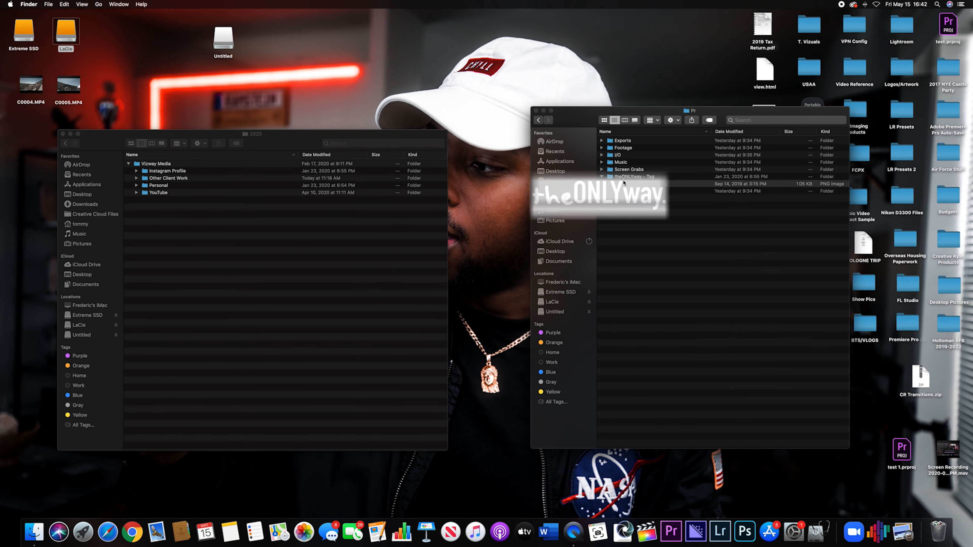
pyautogui.click(601, 177)
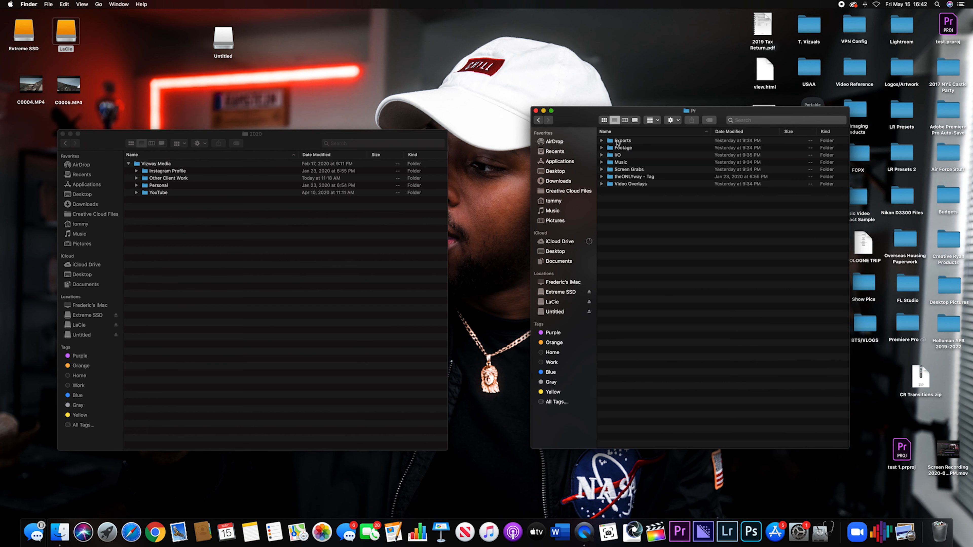
# Step: Select the Music, Video Overlays and Footage folders inside Pr in turn to review the project structure
pyautogui.click(610, 163)
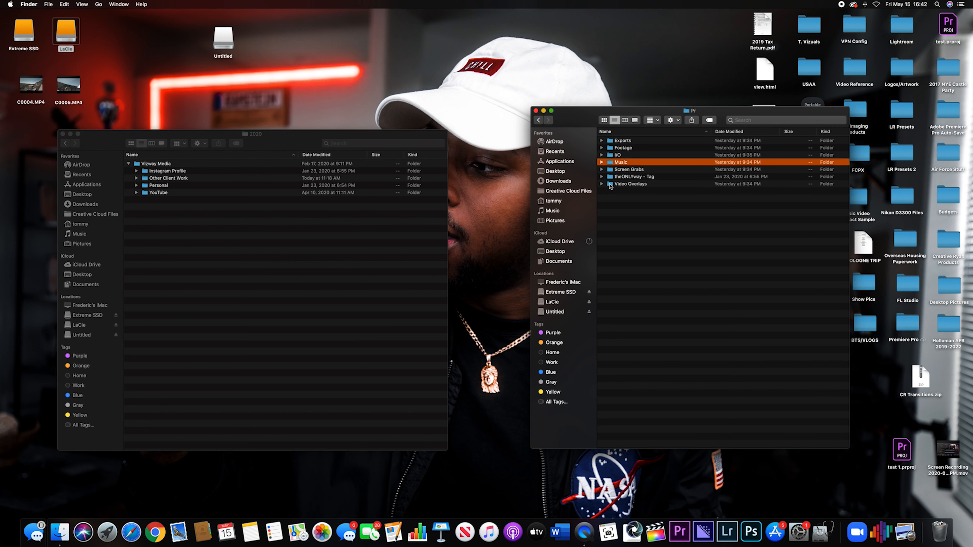
pyautogui.click(611, 185)
pyautogui.click(612, 149)
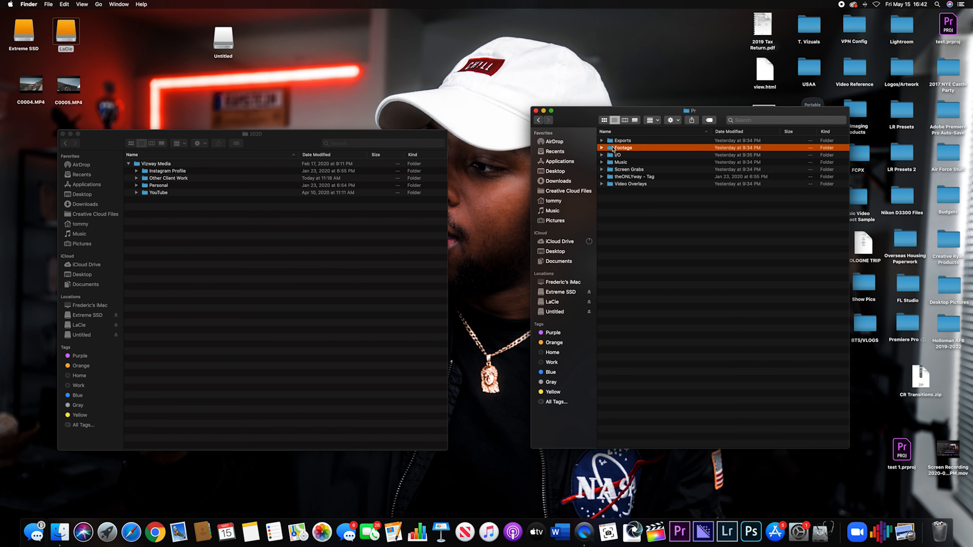
pyautogui.click(609, 185)
pyautogui.click(610, 163)
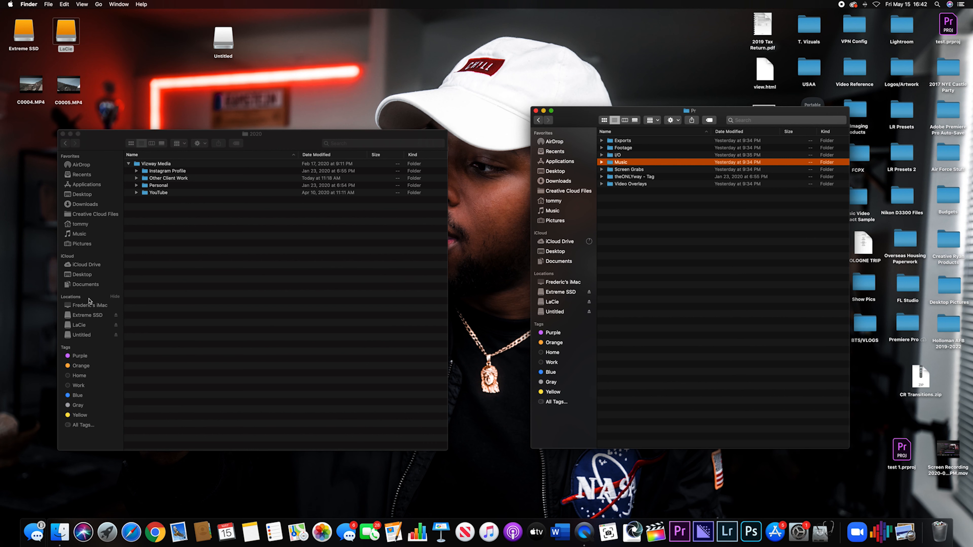
# Step: Open the Other Instrumentals folder on the Extreme SSD, inside Sounds and Epidemic
pyautogui.click(86, 317)
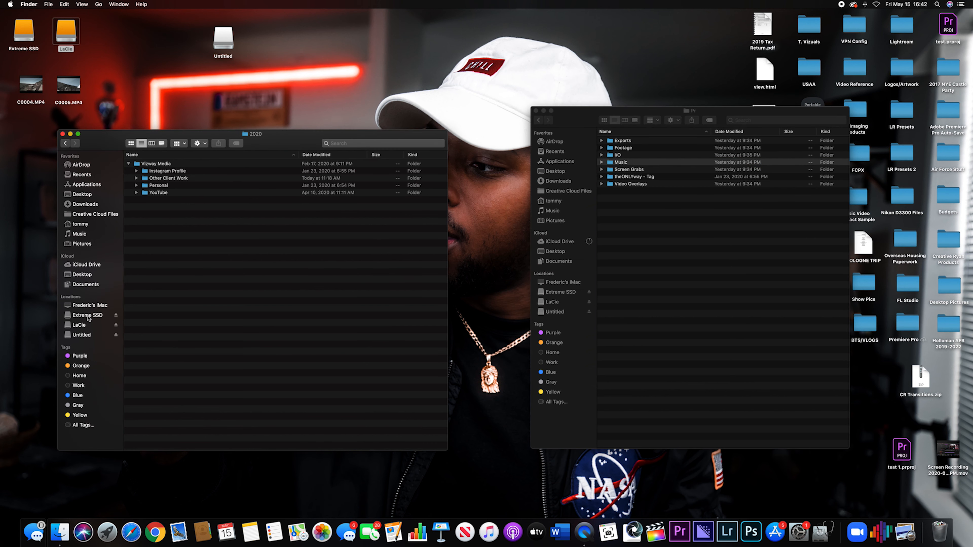
pyautogui.click(86, 317)
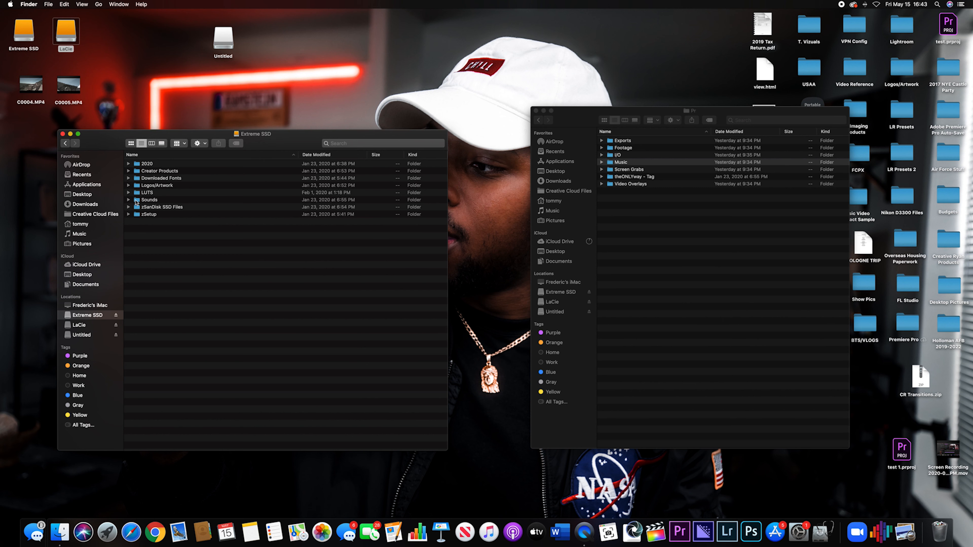
pyautogui.doubleClick(137, 202)
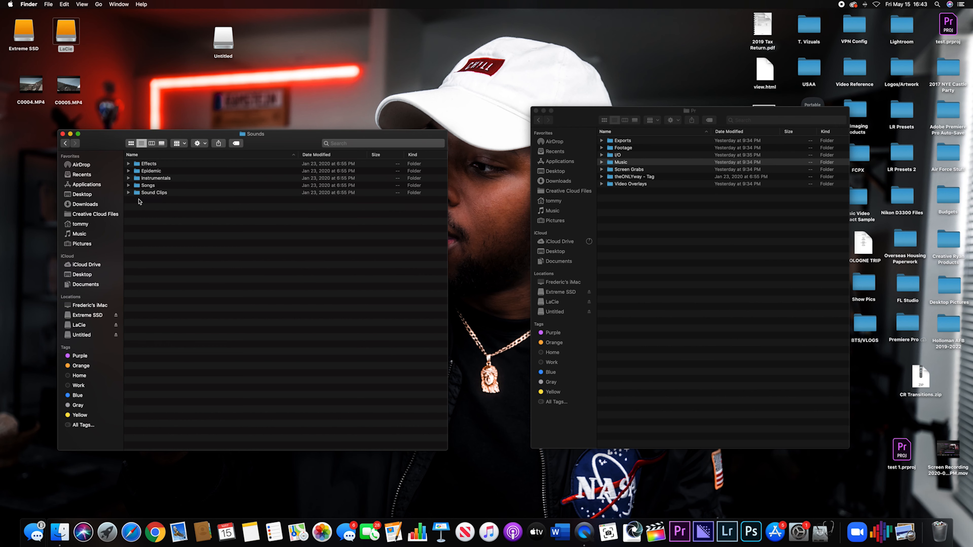
pyautogui.doubleClick(137, 171)
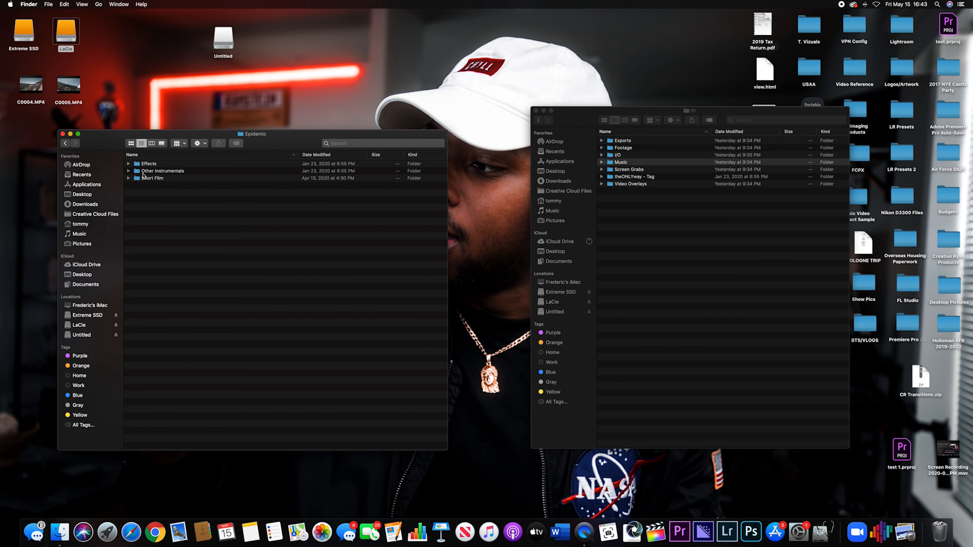
pyautogui.doubleClick(136, 173)
# Step: Look through the track folders in Other Instrumentals to the end of the list, moving the window slightly higher
pyautogui.scroll(-10, 161, 217)
pyautogui.scroll(-15, 161, 217)
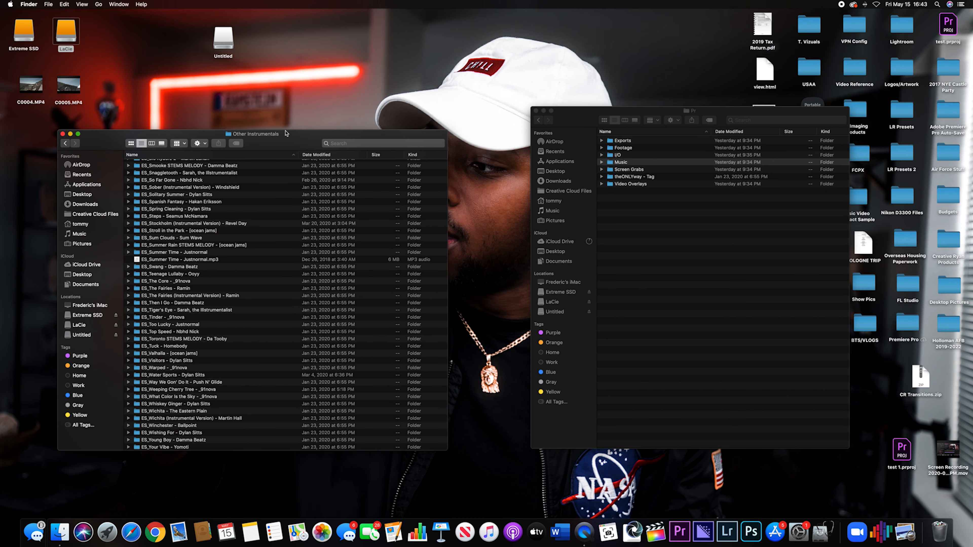
pyautogui.moveTo(286, 130); pyautogui.dragTo(286, 109)
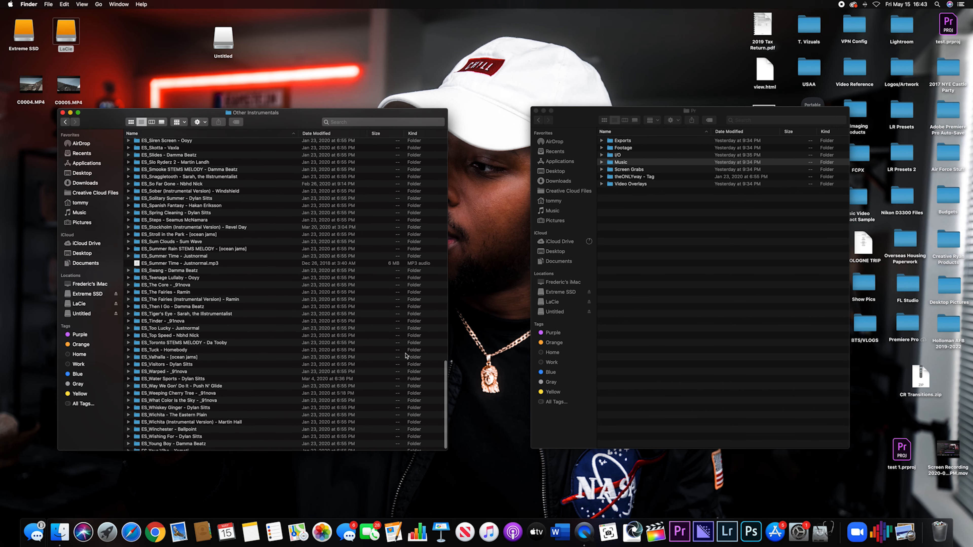
pyautogui.click(428, 448)
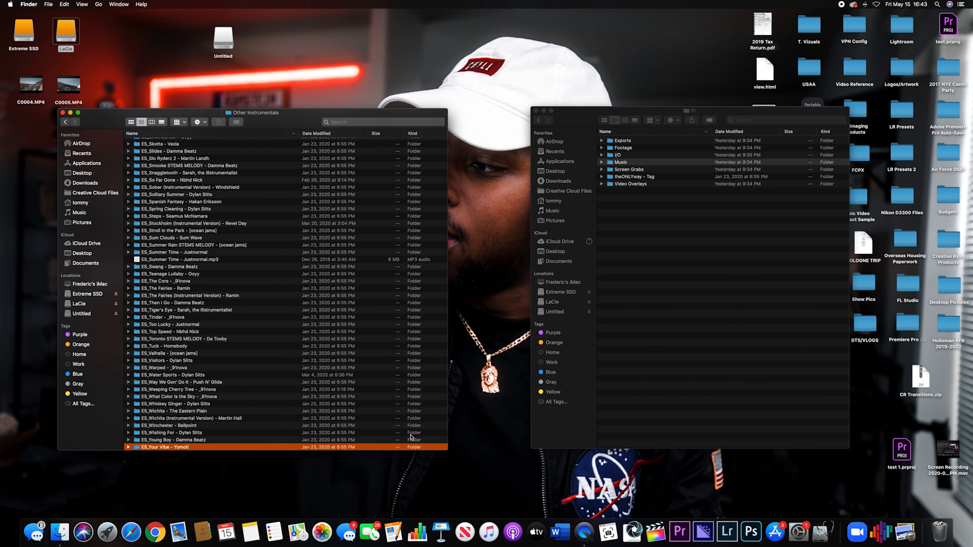
pyautogui.click(215, 311)
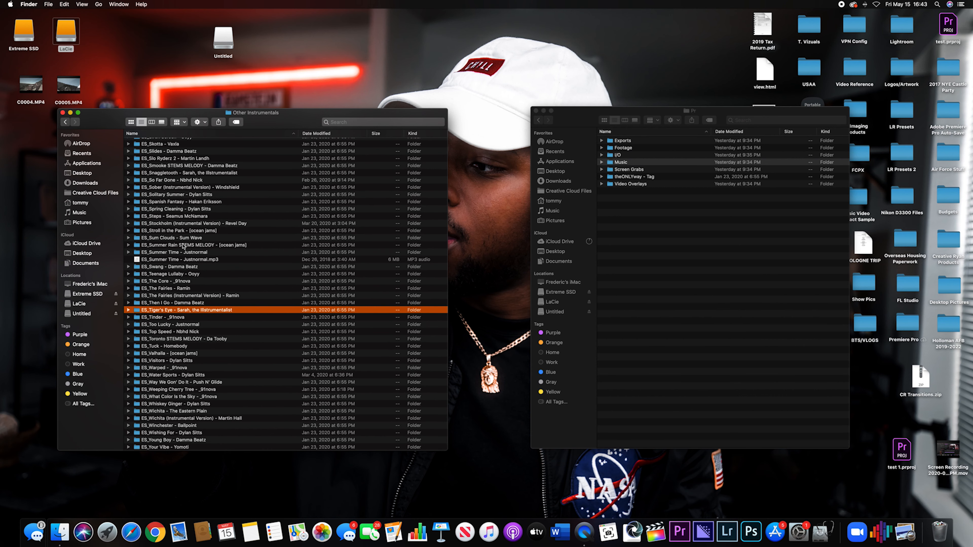
# Step: Copy the ES_Bud H - _91nova folder from Other Instrumentals into the project's Music folder
pyautogui.scroll(20, 192, 271)
pyautogui.click(192, 271)
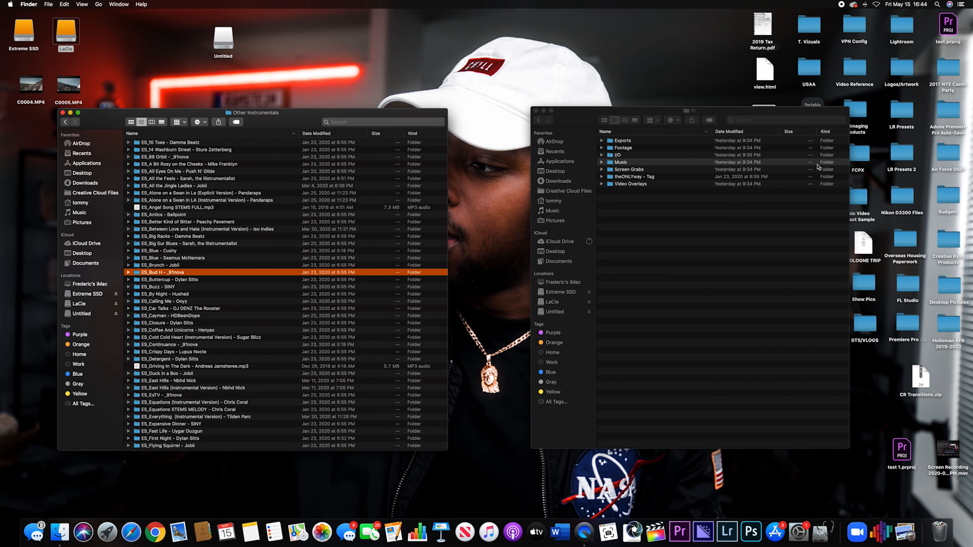
pyautogui.doubleClick(610, 164)
pyautogui.press('super+v')
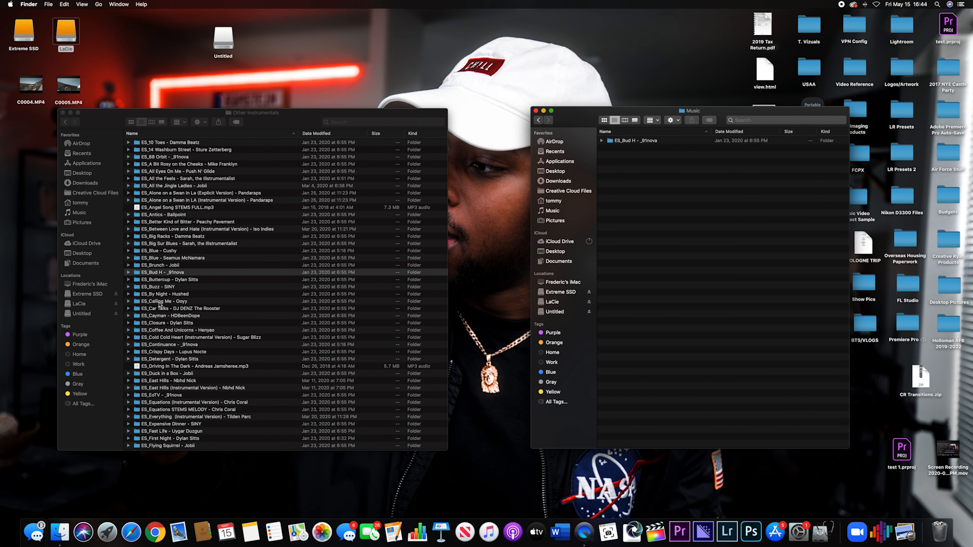
pyautogui.click(141, 272)
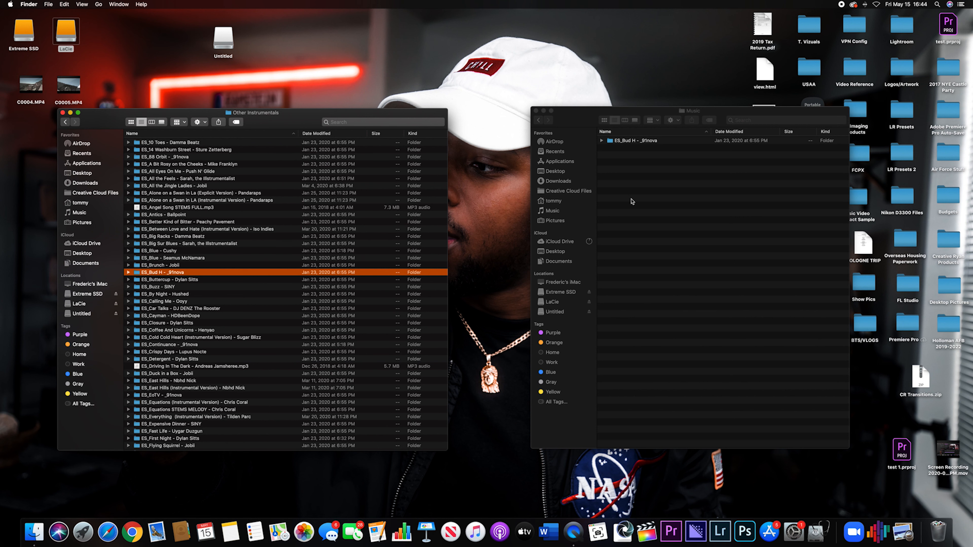
# Step: Go back from Music to Tutorials | Tips & Tricks, look inside Editing Workflow and reopen its Pr folder
pyautogui.click(538, 121)
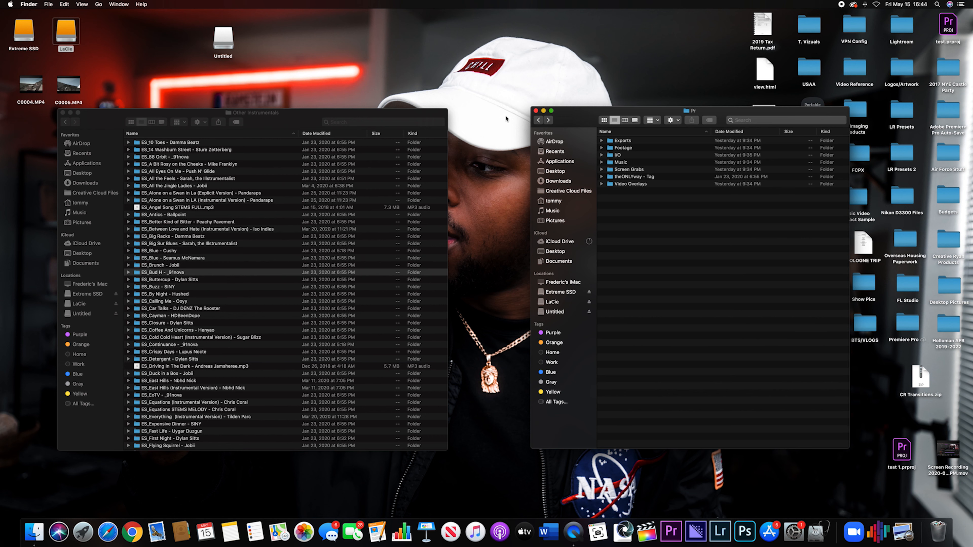
pyautogui.click(539, 120)
pyautogui.click(538, 121)
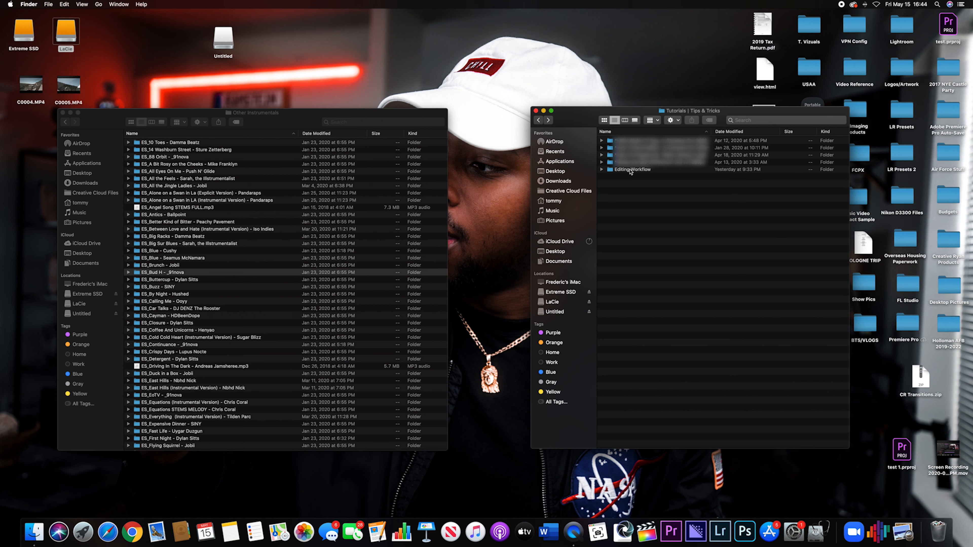
pyautogui.click(621, 170)
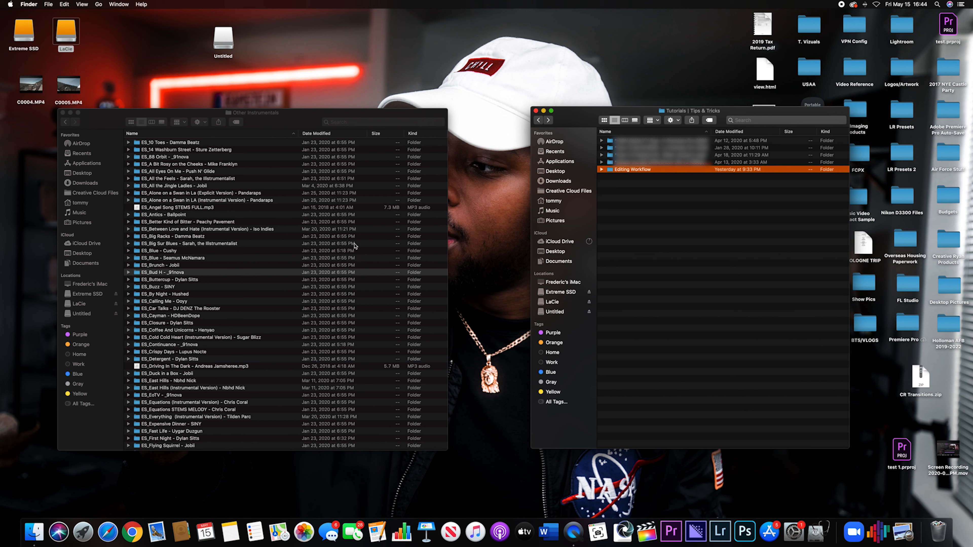
pyautogui.press('super+Down')
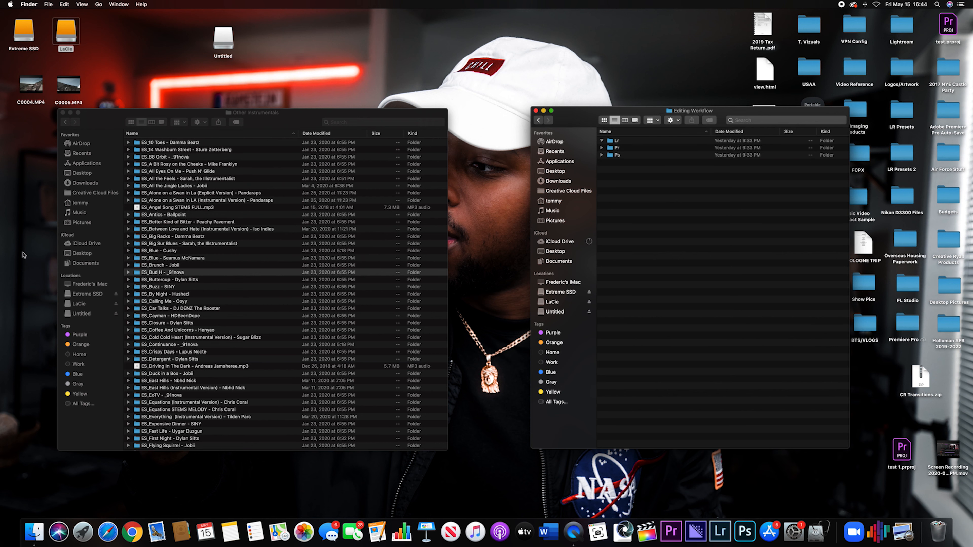
pyautogui.click(538, 120)
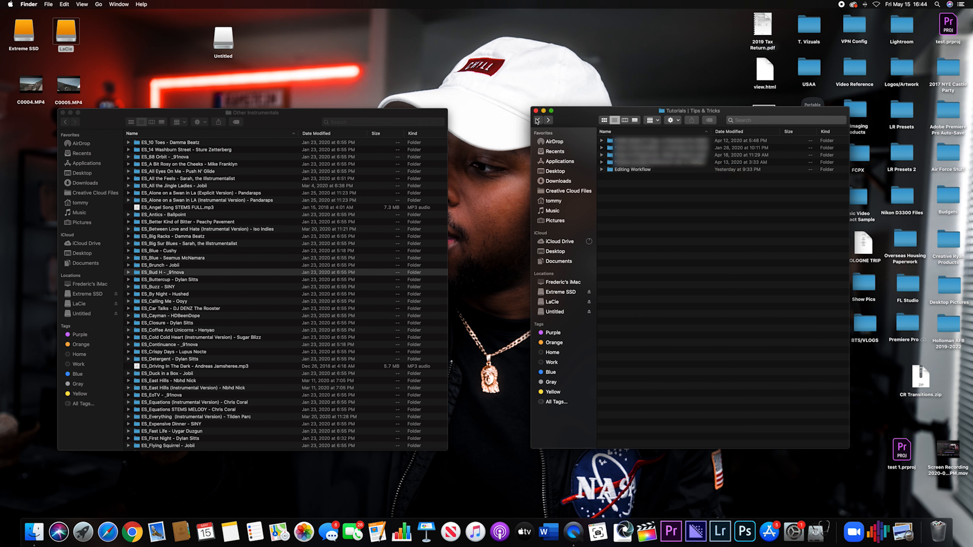
pyautogui.doubleClick(611, 171)
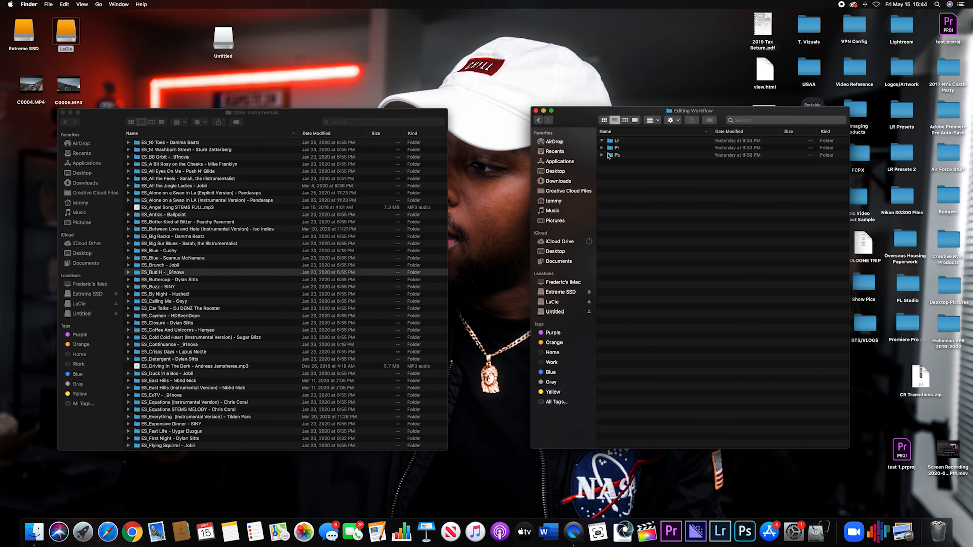
pyautogui.doubleClick(609, 148)
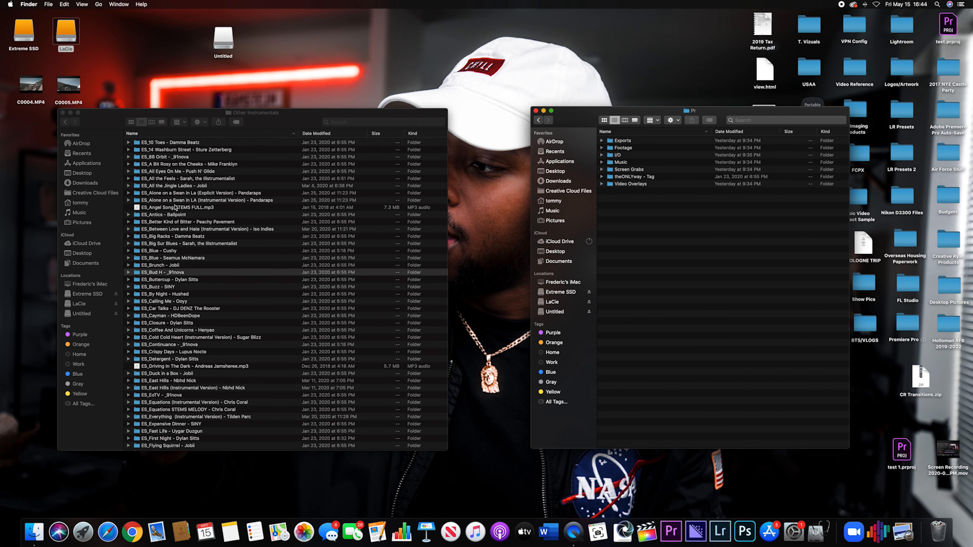
# Step: Skim the Other Instrumentals list again and check the contents of the Music folder inside Pr
pyautogui.scroll(-15, 174, 206)
pyautogui.scroll(15, 174, 206)
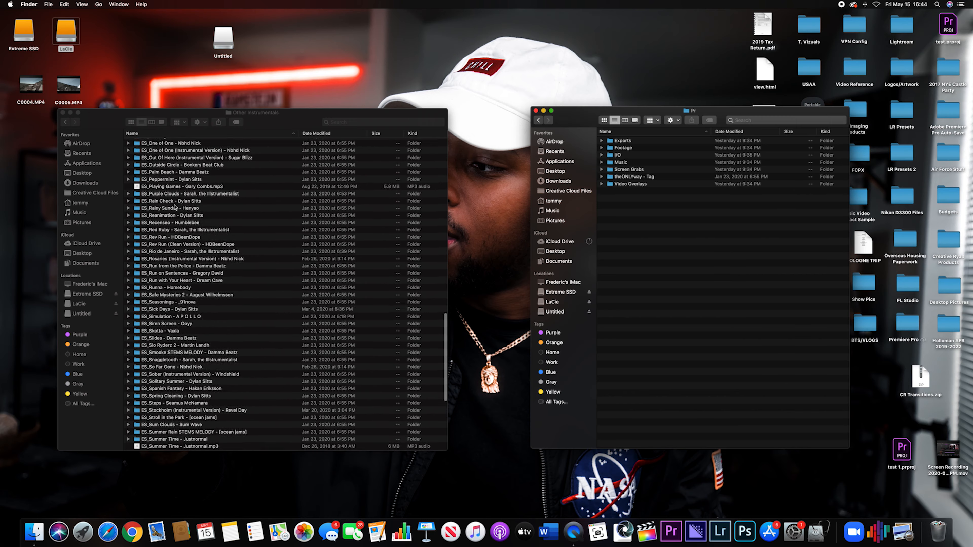
pyautogui.click(602, 163)
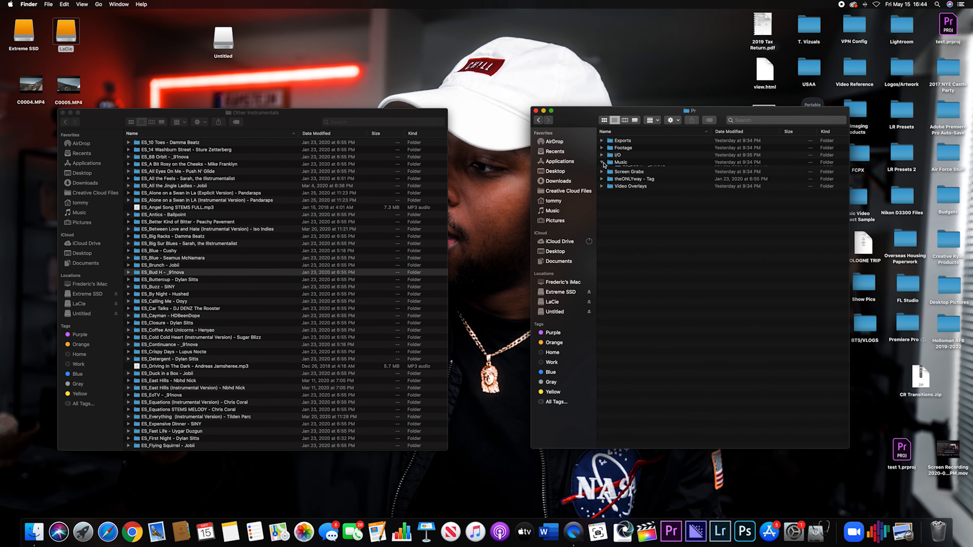
pyautogui.click(610, 170)
pyautogui.click(601, 162)
# Step: Expand the I/O folder to view its intro and outro clips, collapse it and select Video Overlays
pyautogui.click(605, 155)
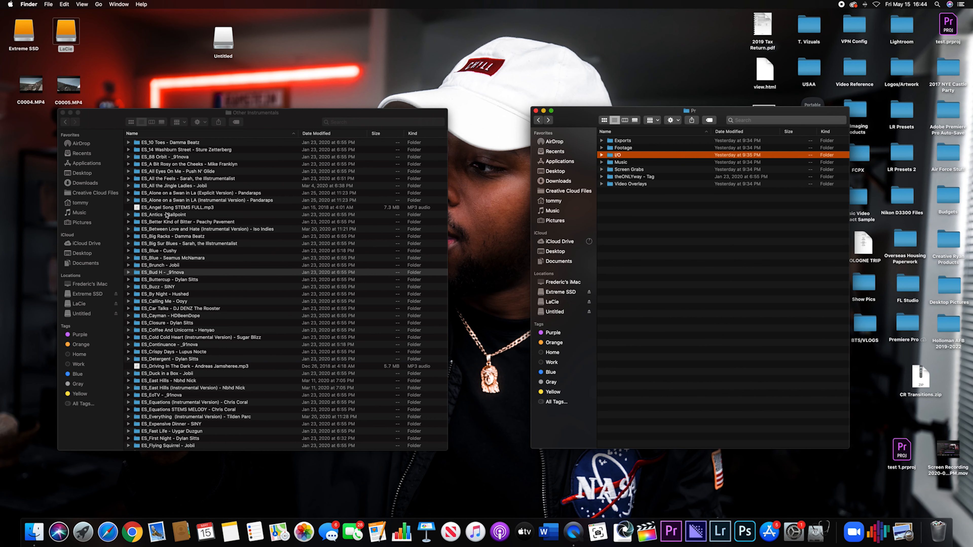
pyautogui.click(601, 155)
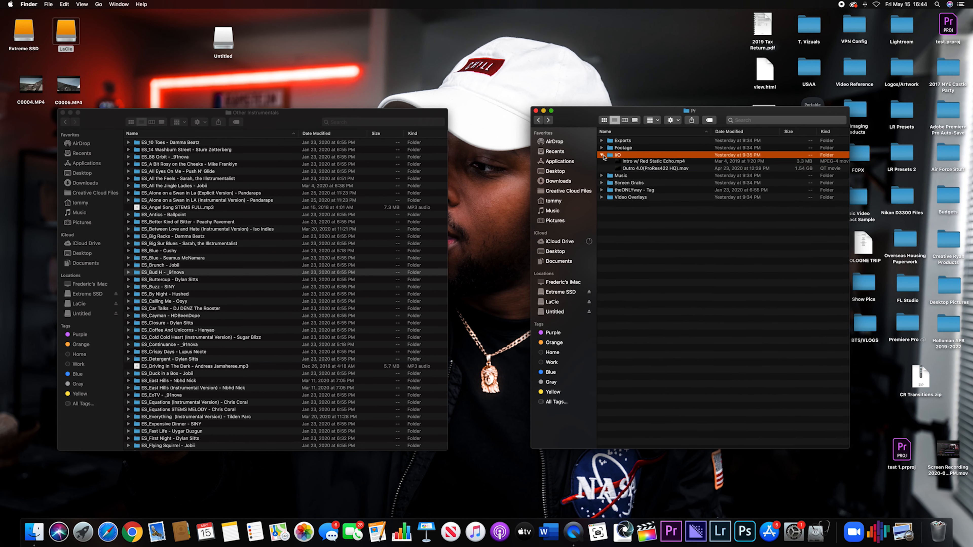
pyautogui.click(634, 162)
pyautogui.click(601, 155)
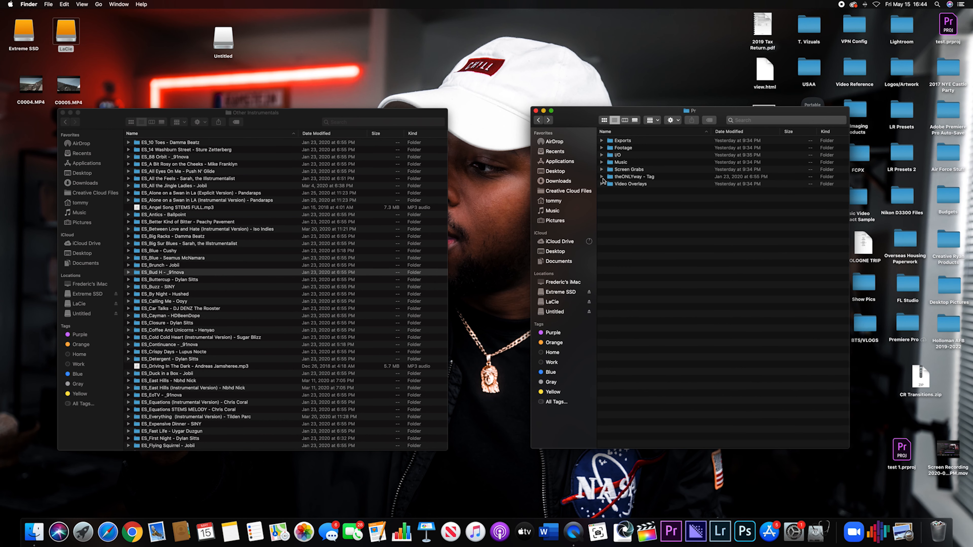
pyautogui.click(611, 185)
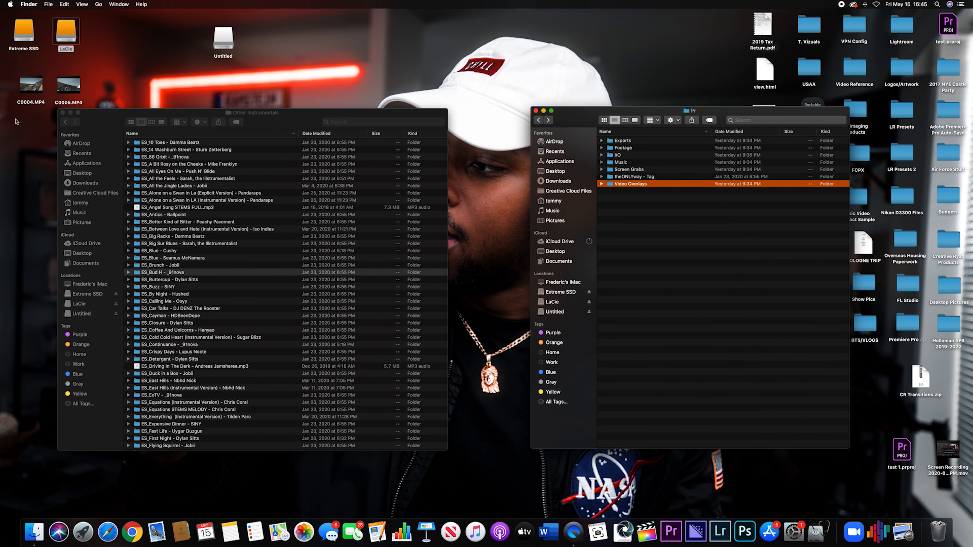
# Step: Return to the top level of the Extreme SSD, open Creator Products and select the Creative Ryan Products folder
pyautogui.click(64, 122)
pyautogui.click(64, 122)
pyautogui.click(64, 122)
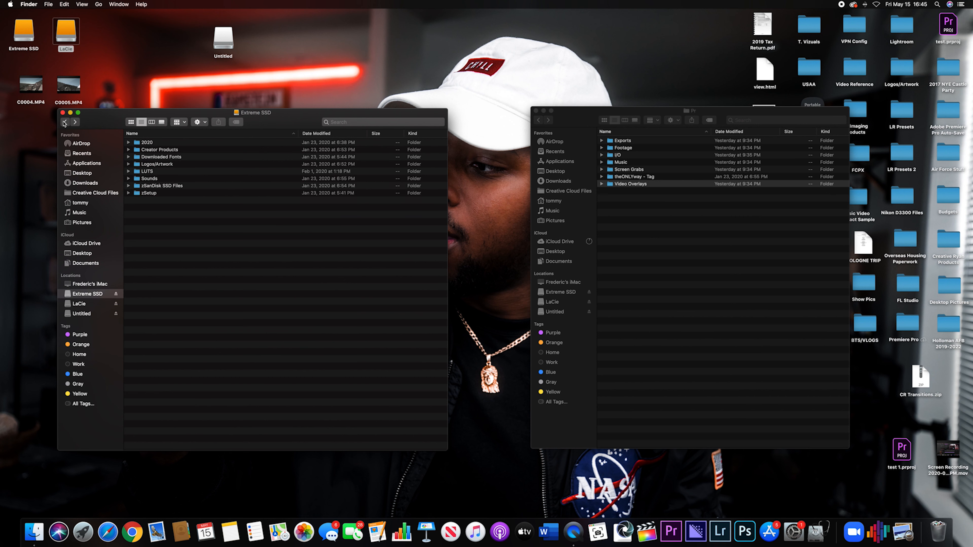
pyautogui.doubleClick(139, 150)
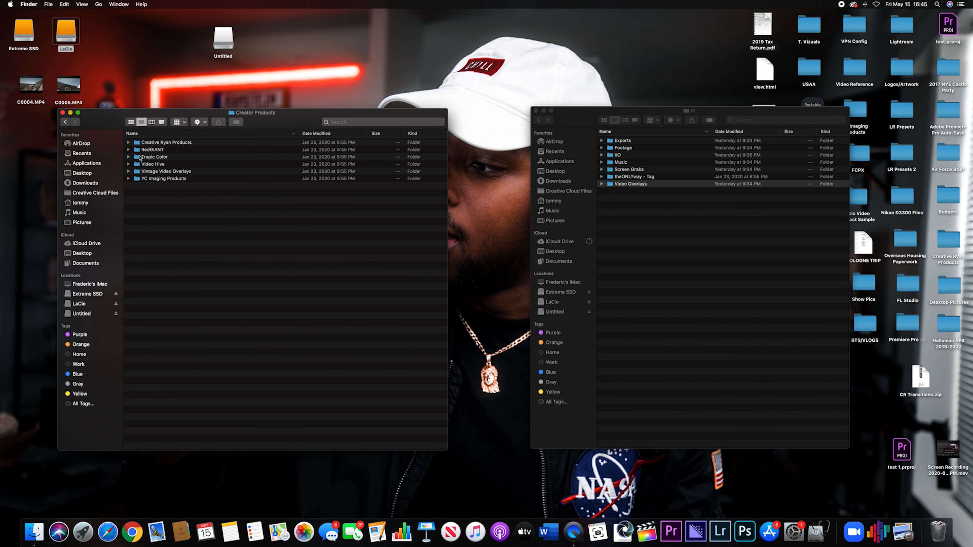
pyautogui.click(139, 157)
pyautogui.click(140, 142)
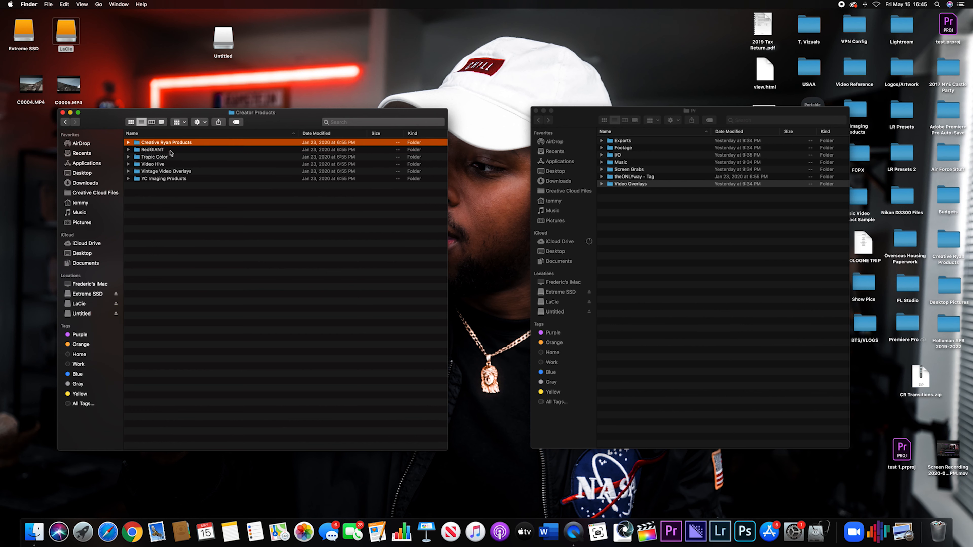
# Step: Expand Tropic Color and its FILM MATTES (1) folder, and preview 8mm_Matte.mov
pyautogui.click(129, 157)
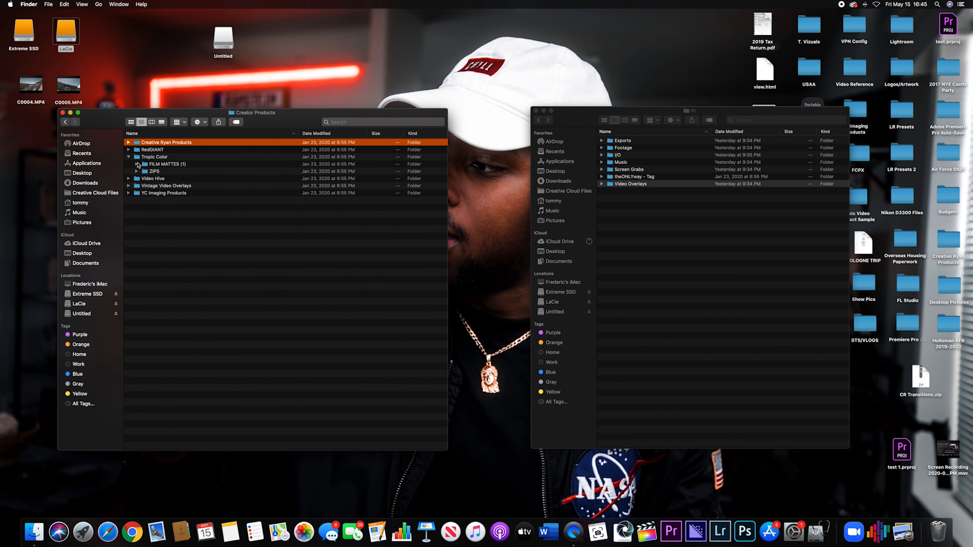
pyautogui.click(136, 164)
pyautogui.click(171, 175)
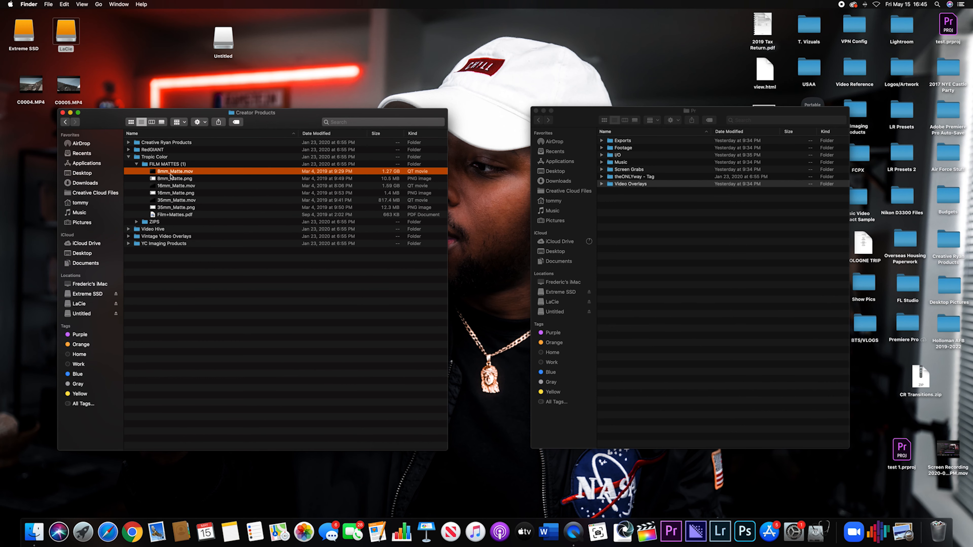
pyautogui.press('space')
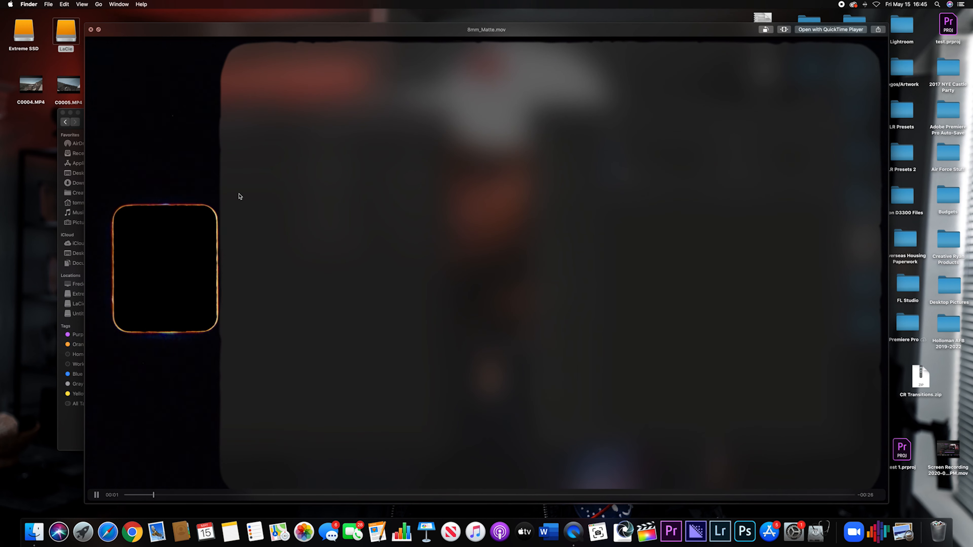
pyautogui.press('space')
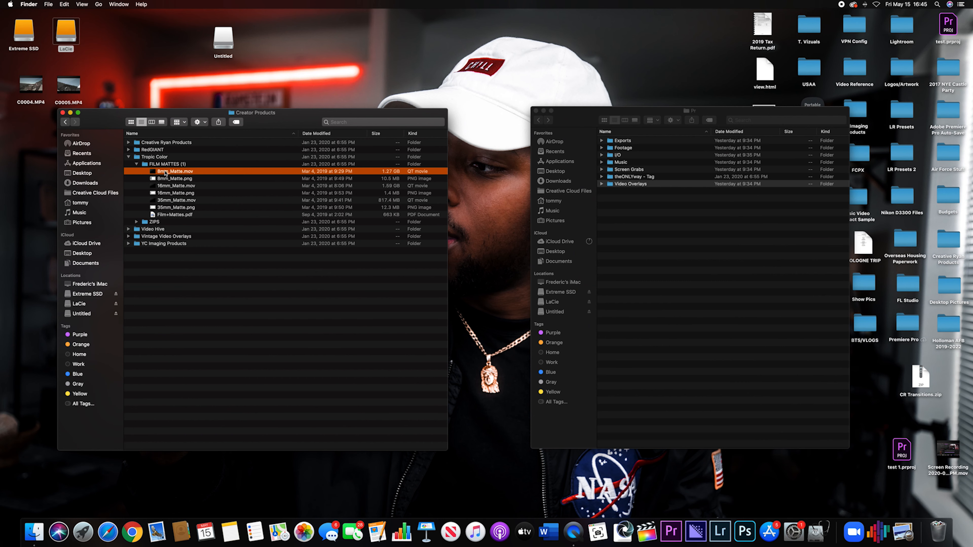
pyautogui.click(159, 166)
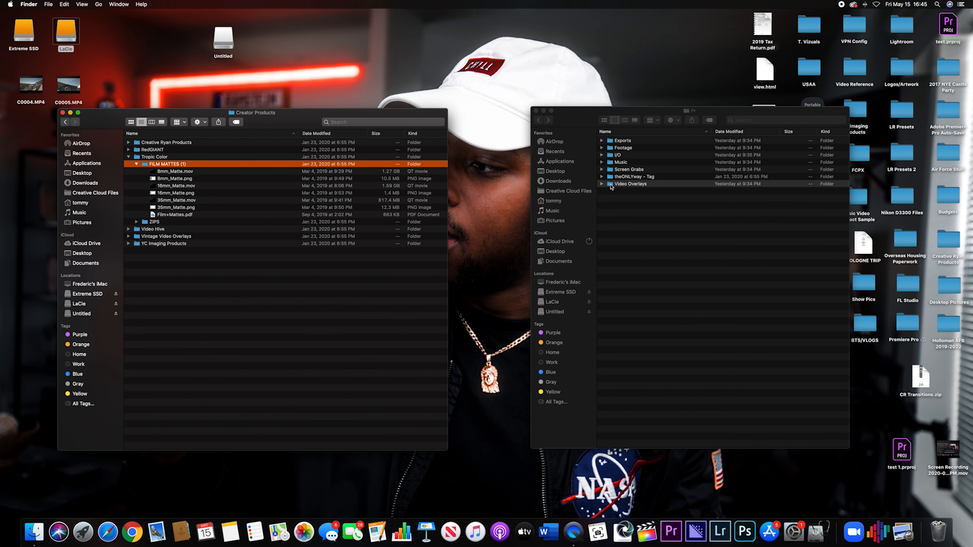
# Step: Create a new folder named TC inside the project's Video Overlays folder
pyautogui.doubleClick(628, 184)
pyautogui.rightClick(633, 167)
pyautogui.click(654, 169)
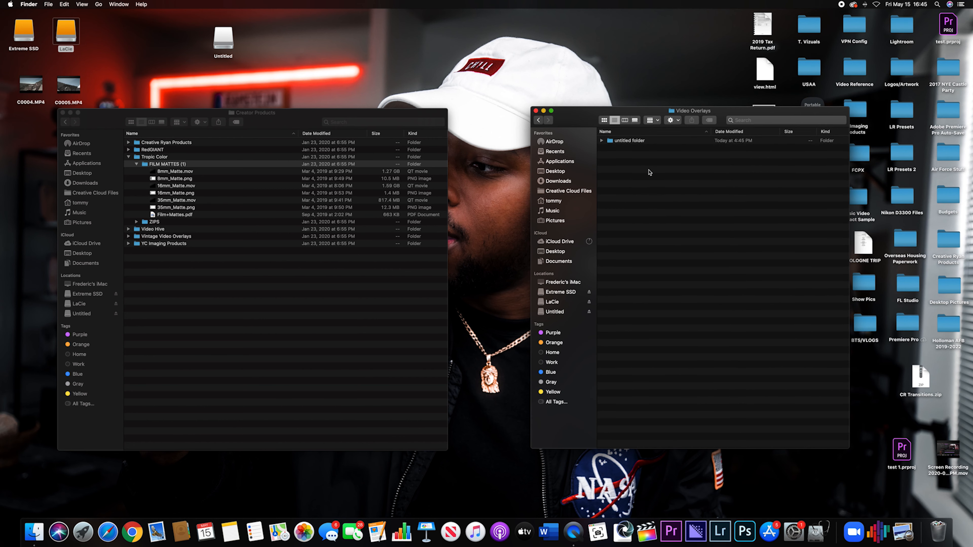
pyautogui.write('TC')
pyautogui.press('Return')
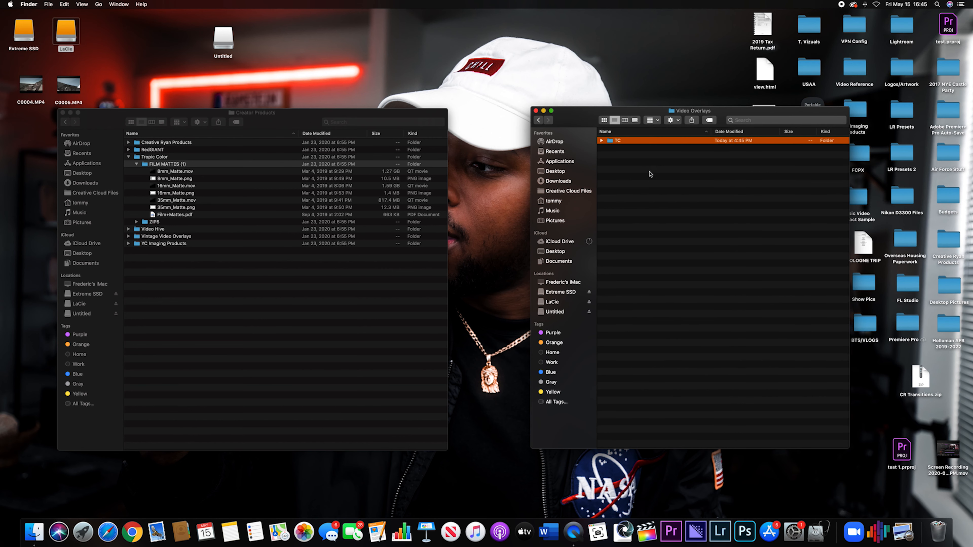
# Step: Open the TC folder and copy 8mm_Matte.mov from FILM MATTES (1) into it
pyautogui.click(649, 172)
pyautogui.click(611, 141)
pyautogui.doubleClick(611, 142)
pyautogui.moveTo(176, 171); pyautogui.dragTo(638, 145)
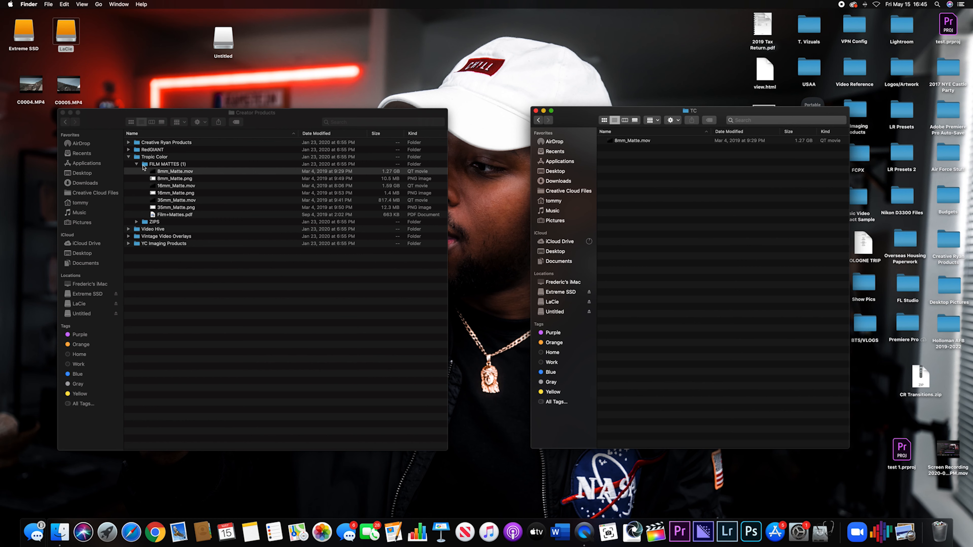
# Step: Expand the Vintage Video Overlays folder and copy its Super 8mm Film Pack folder into the project's Video Overlays folder
pyautogui.click(136, 165)
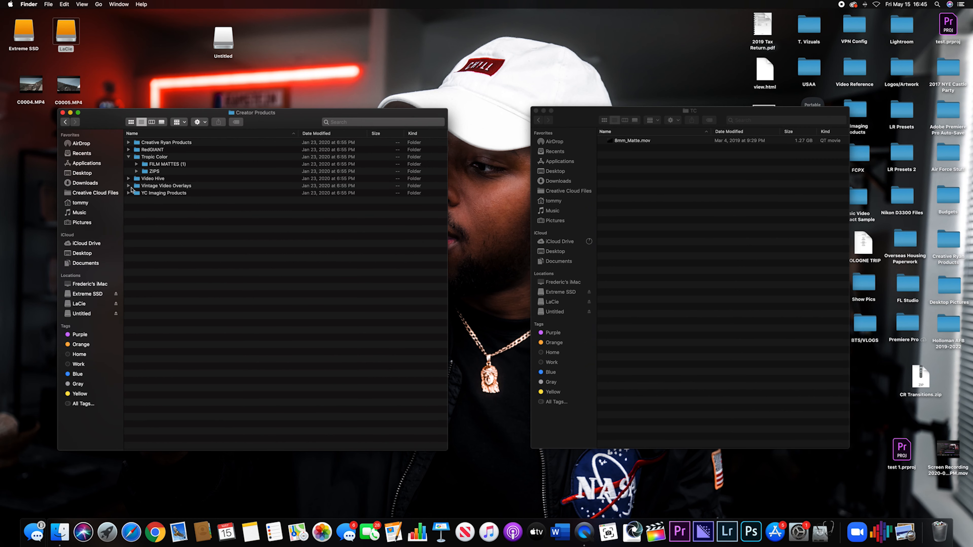
pyautogui.click(129, 187)
pyautogui.click(137, 193)
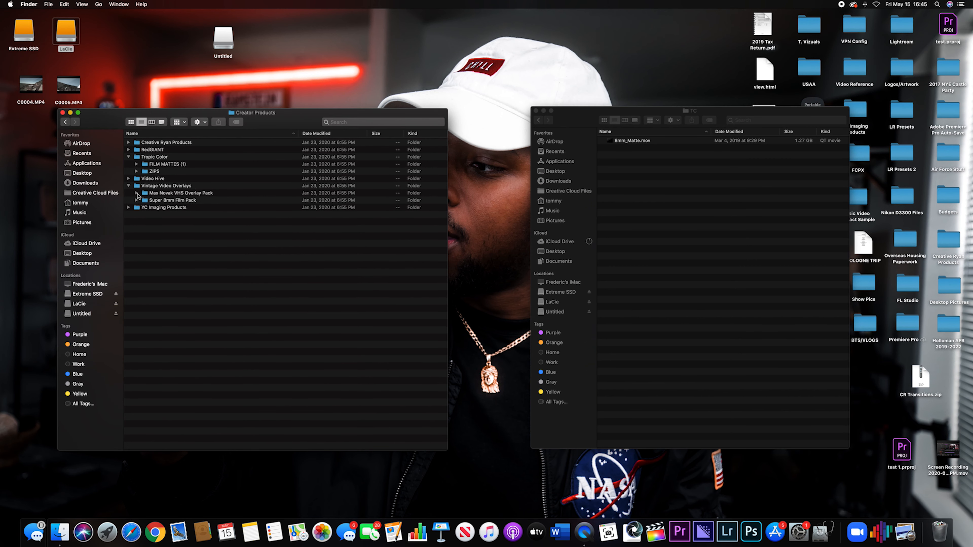
pyautogui.click(137, 193)
pyautogui.click(144, 201)
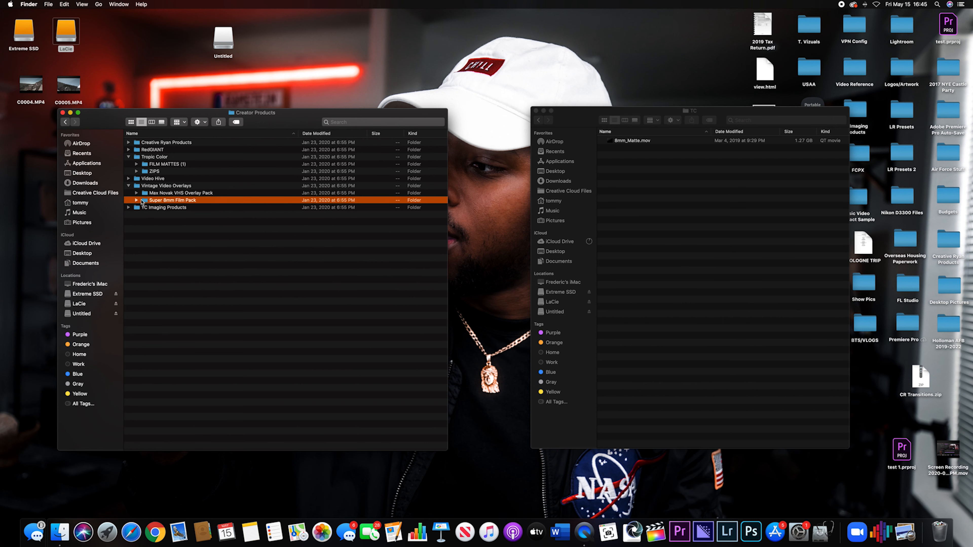
pyautogui.press('super+c')
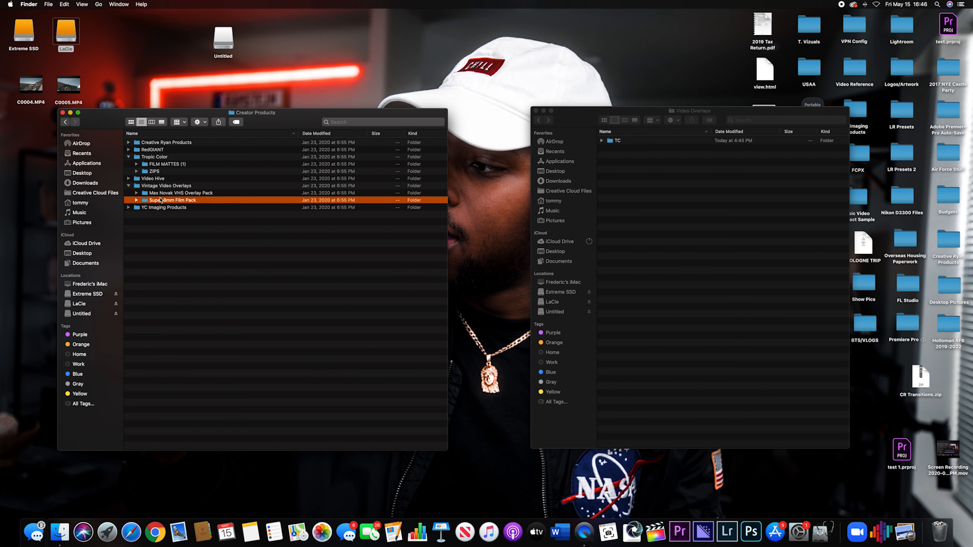
pyautogui.press('super+c')
pyautogui.click(693, 192)
pyautogui.press('super+v')
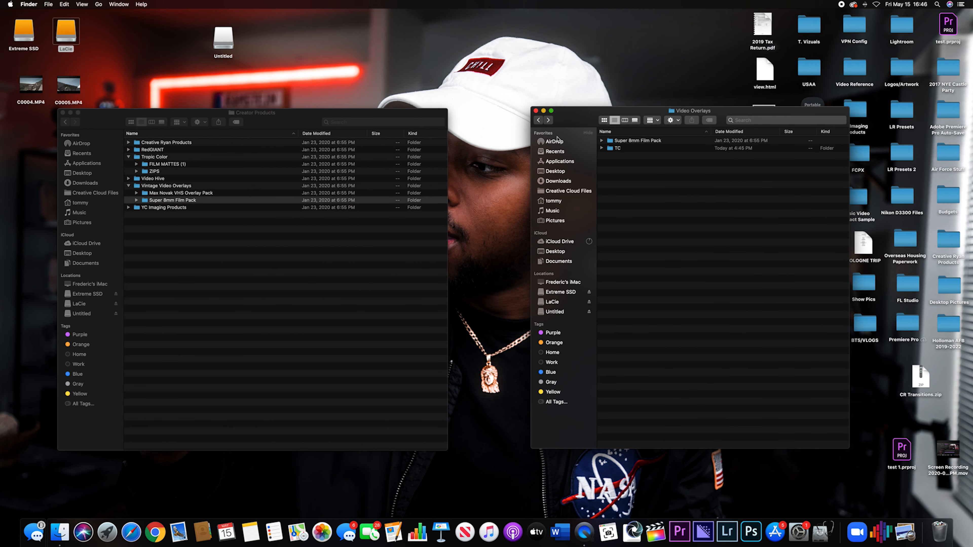
# Step: Copy the Static Glitch Transitions and CR Grunge Transitions folders from Premiere Pro > Transitions into the project's Video Overlays folder
pyautogui.click(136, 171)
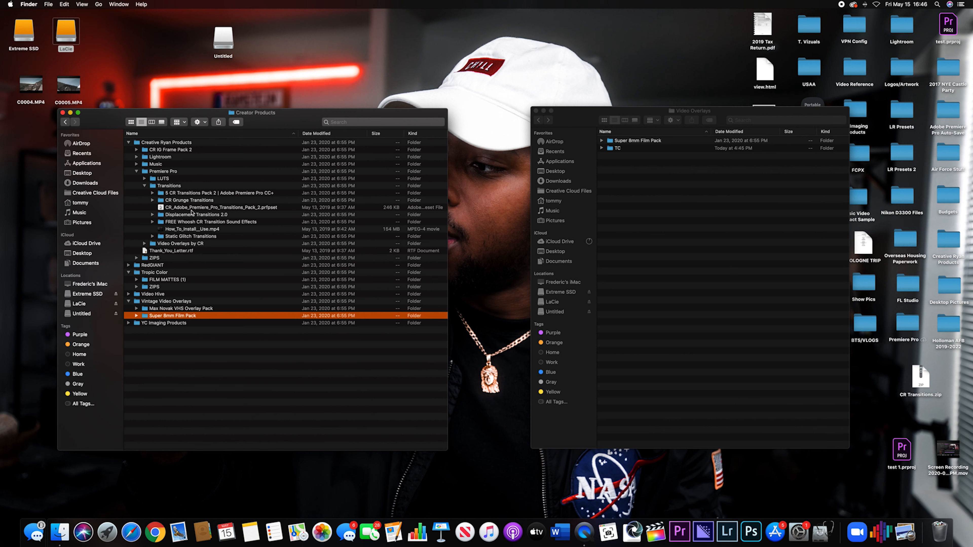
pyautogui.click(193, 235)
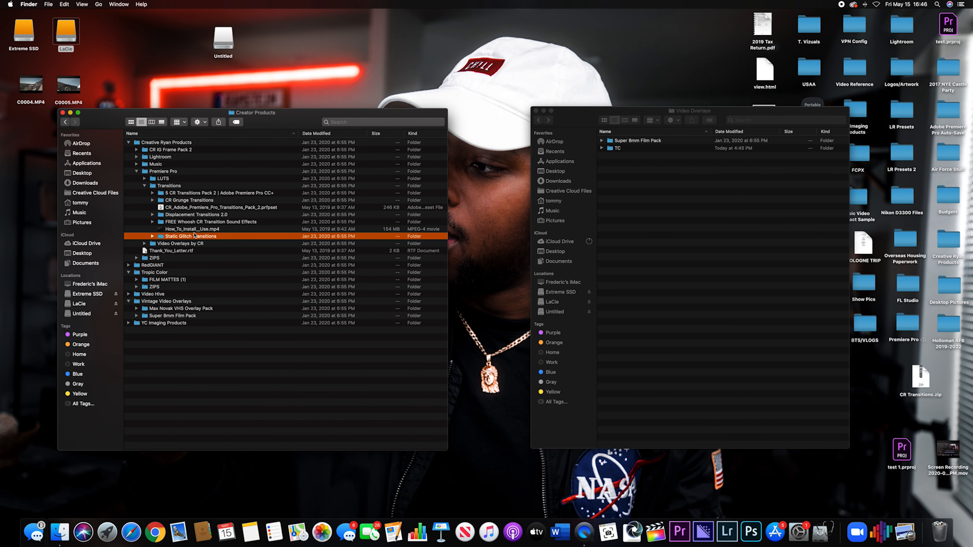
pyautogui.keyDown('super'); pyautogui.click(178, 201); pyautogui.keyUp('super')
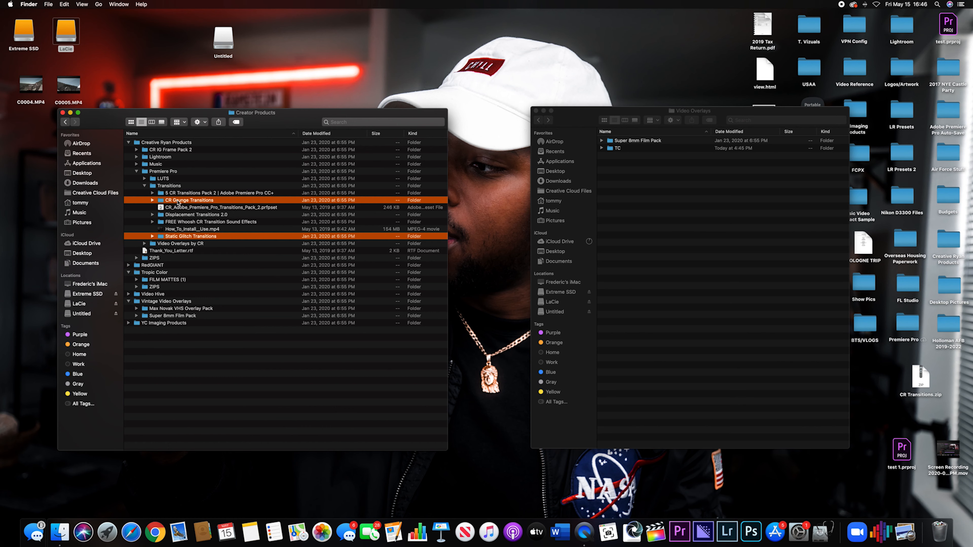
pyautogui.click(660, 216)
pyautogui.press('super+v')
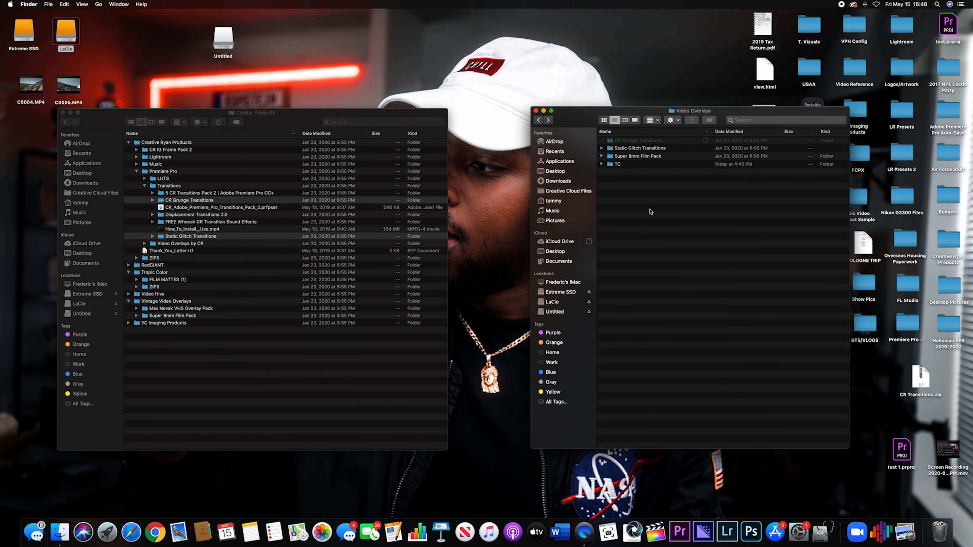
pyautogui.moveTo(648, 211); pyautogui.dragTo(667, 226)
pyautogui.moveTo(647, 191); pyautogui.dragTo(644, 216)
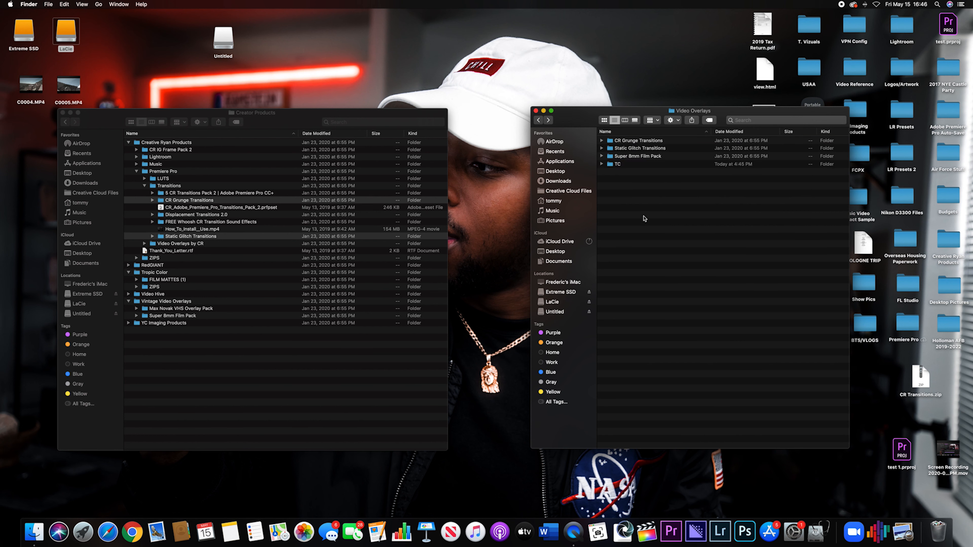
# Step: Return to the project's Pr folder and briefly check the contents of its I/O folder
pyautogui.click(538, 120)
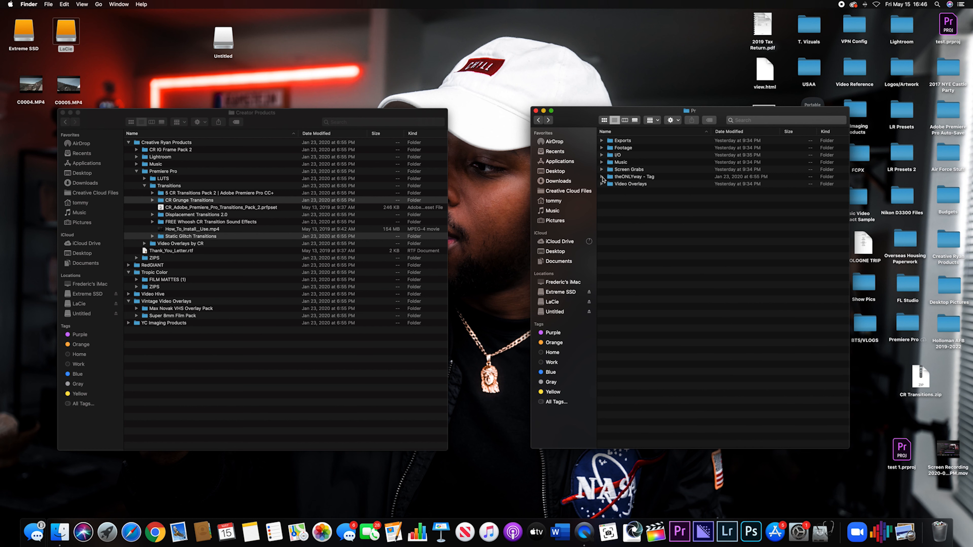
pyautogui.click(602, 156)
pyautogui.click(602, 155)
# Step: Move the Creator Products window clear of the desktop clips and point out the Untitled drive and the C0004.MP4 and C0005.MP4 clips
pyautogui.click(228, 46)
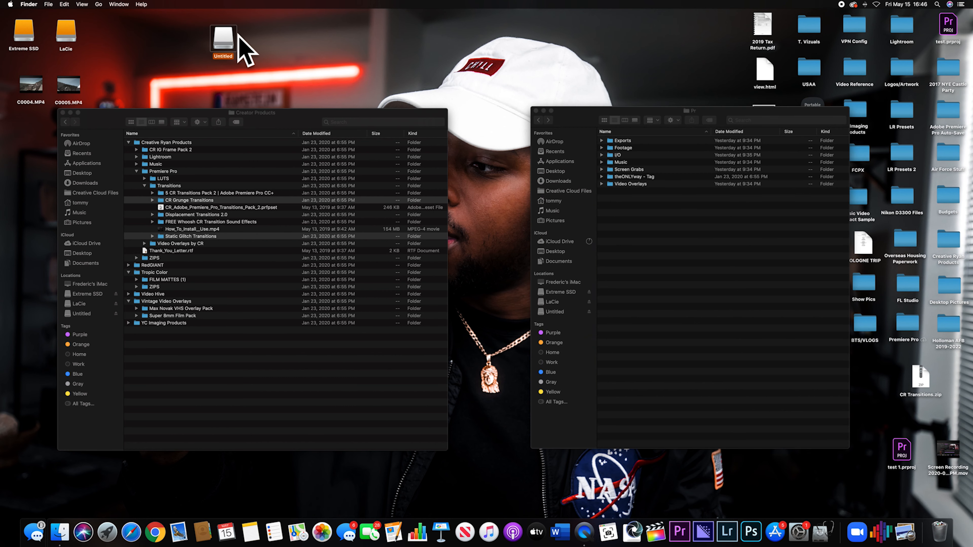
pyautogui.moveTo(279, 123); pyautogui.dragTo(270, 174)
pyautogui.moveTo(119, 123); pyautogui.dragTo(20, 91)
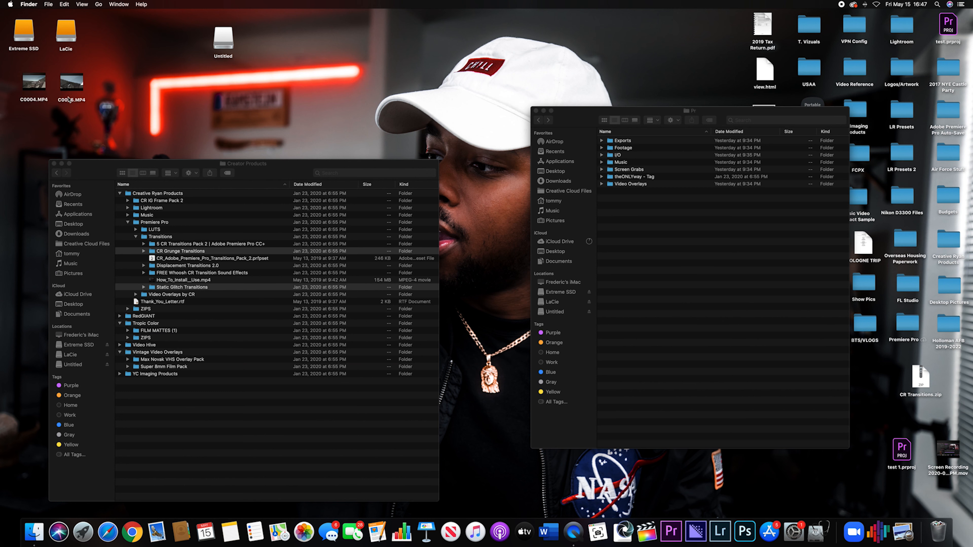
pyautogui.moveTo(111, 108); pyautogui.dragTo(2, 73)
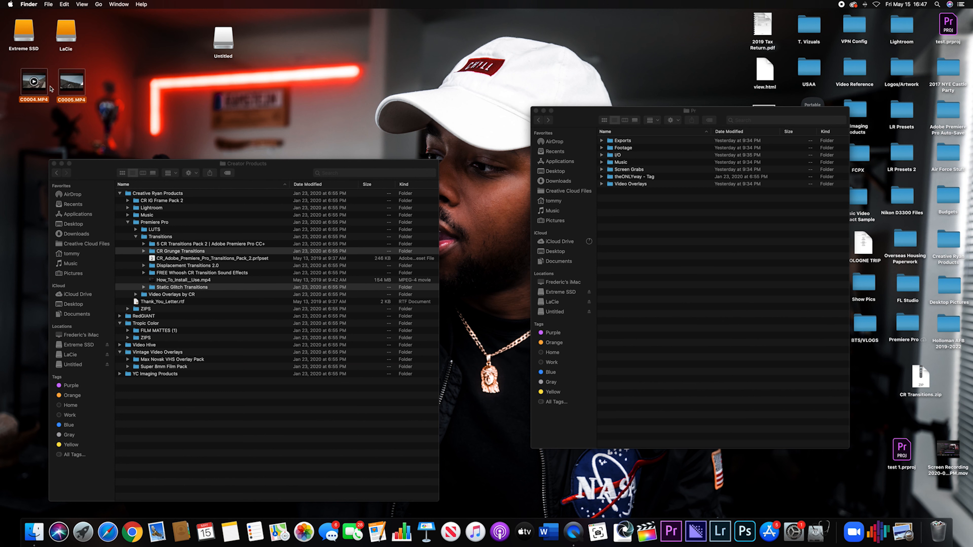
pyautogui.moveTo(62, 92); pyautogui.dragTo(280, 152)
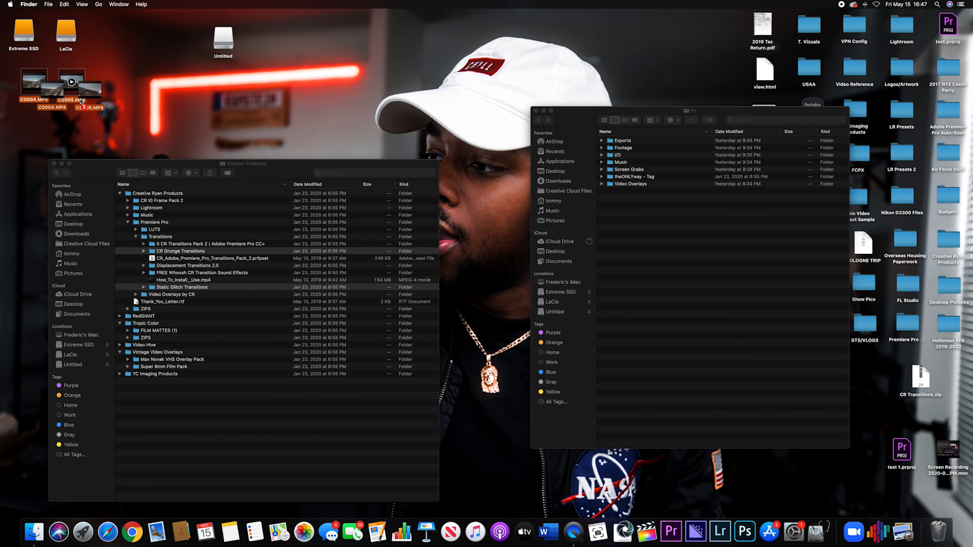
pyautogui.click(318, 89)
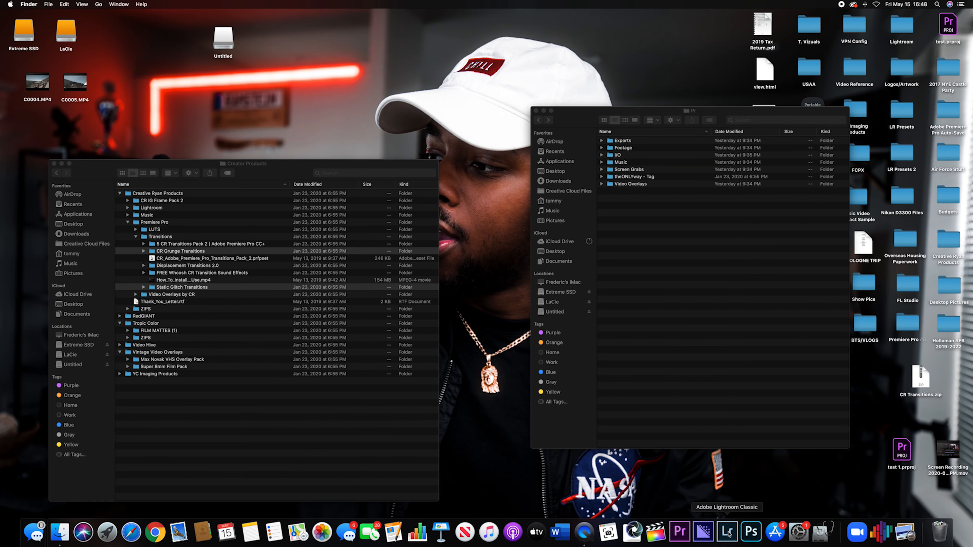
# Step: Browse the installed applications and launch Adobe Media Encoder
pyautogui.hscroll(5, 575, 336)
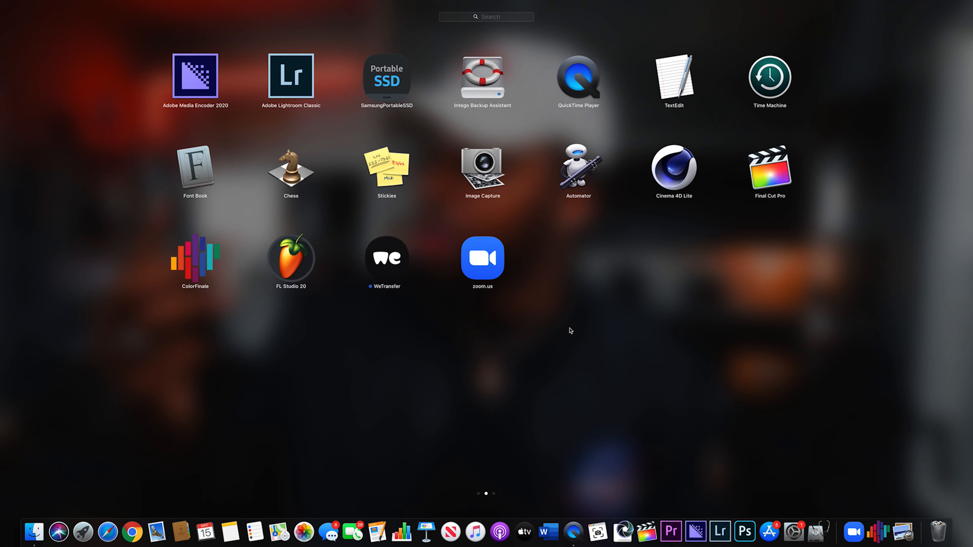
pyautogui.hscroll(5, 569, 330)
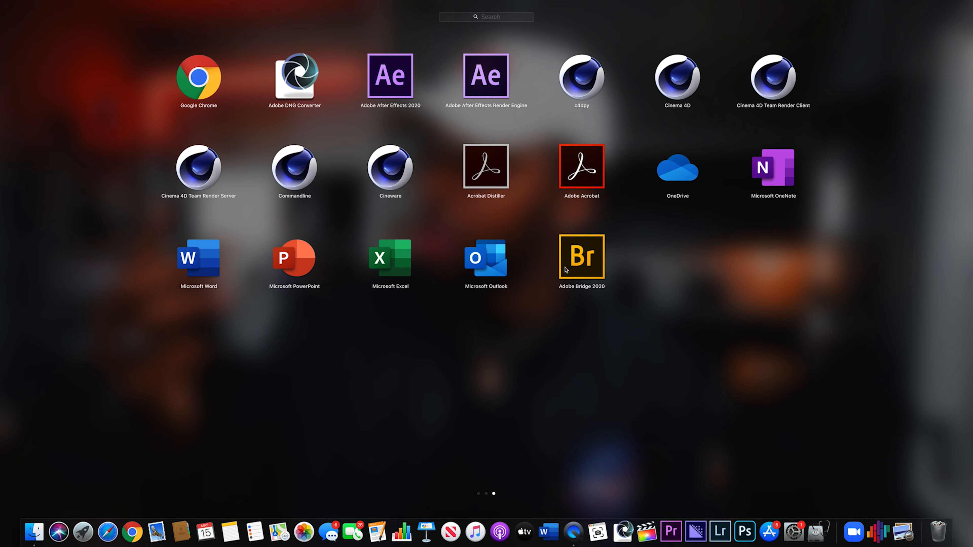
pyautogui.hscroll(-5, 800, 157)
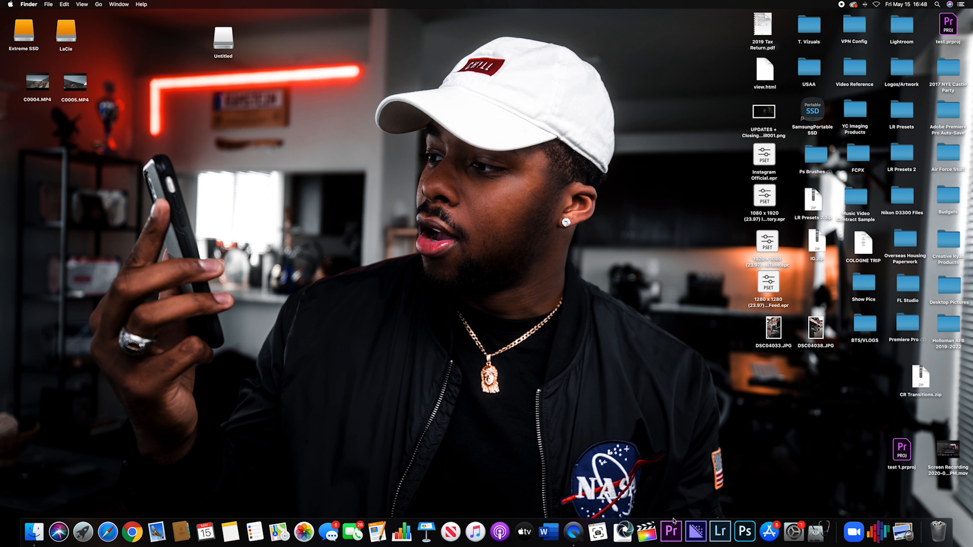
pyautogui.click(695, 531)
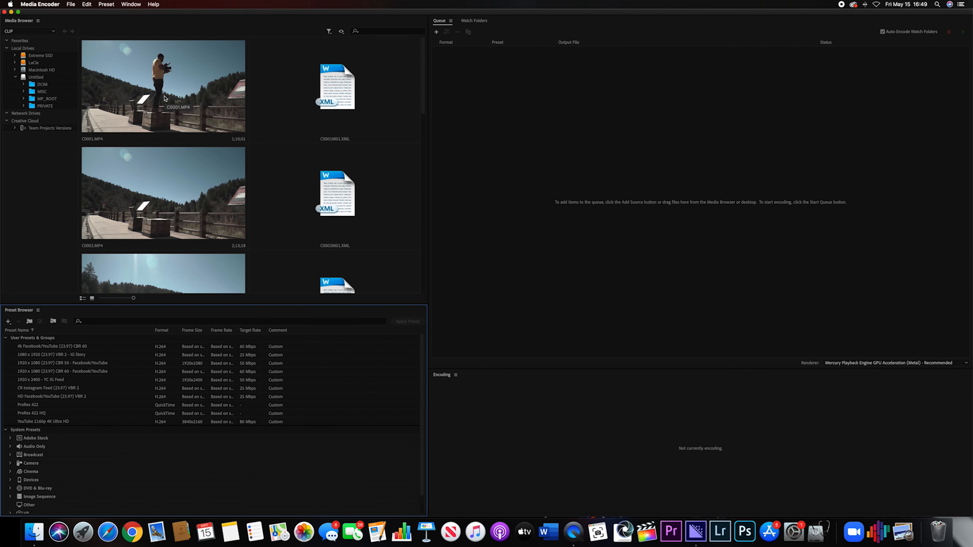
# Step: Locate the desktop clips C0004.MP4 and C0005.MP4 in the Media Browser and select C0004.MP4
pyautogui.scroll(-10, 172, 107)
pyautogui.scroll(10, 192, 152)
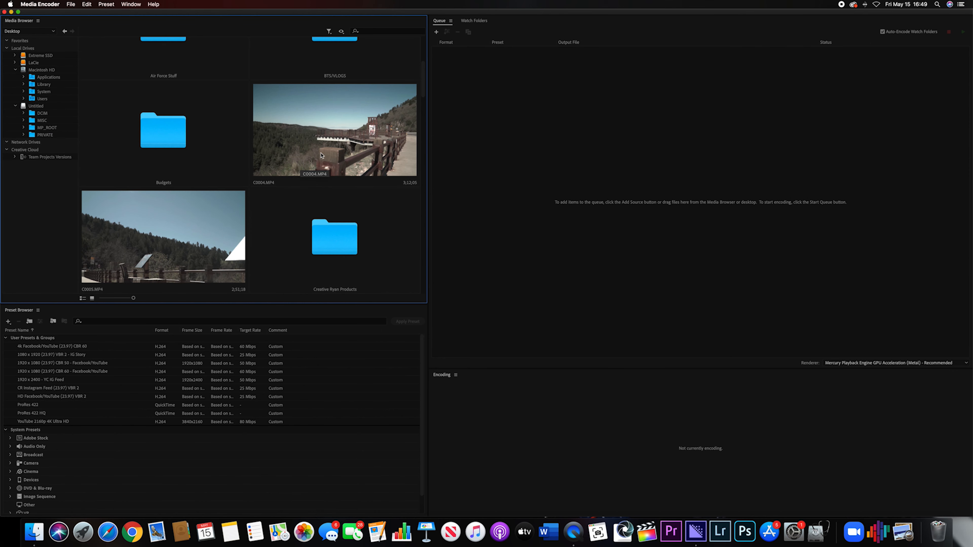
pyautogui.click(291, 167)
pyautogui.click(211, 224)
pyautogui.click(297, 159)
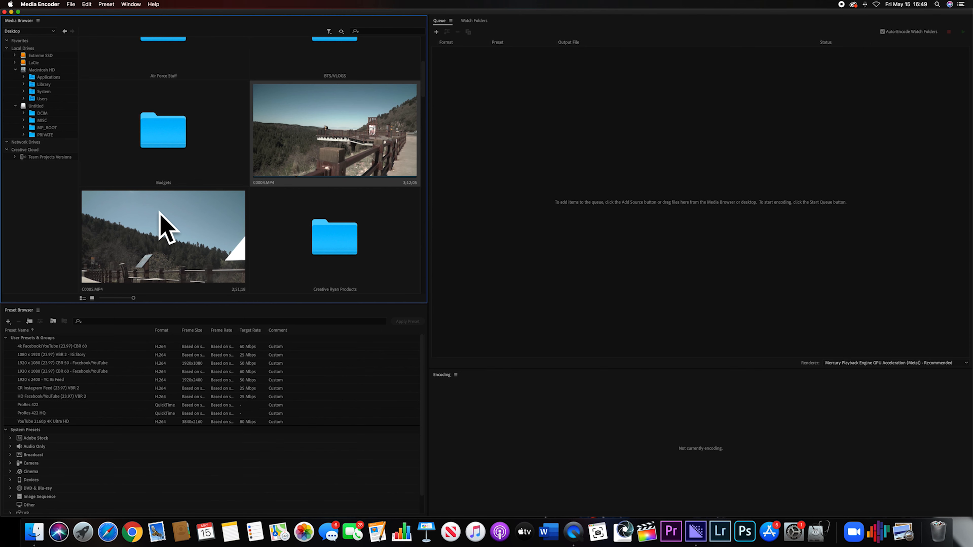
# Step: Open Media Encoder's general preferences and bring up the folder chooser for the output file destination
pyautogui.click(39, 5)
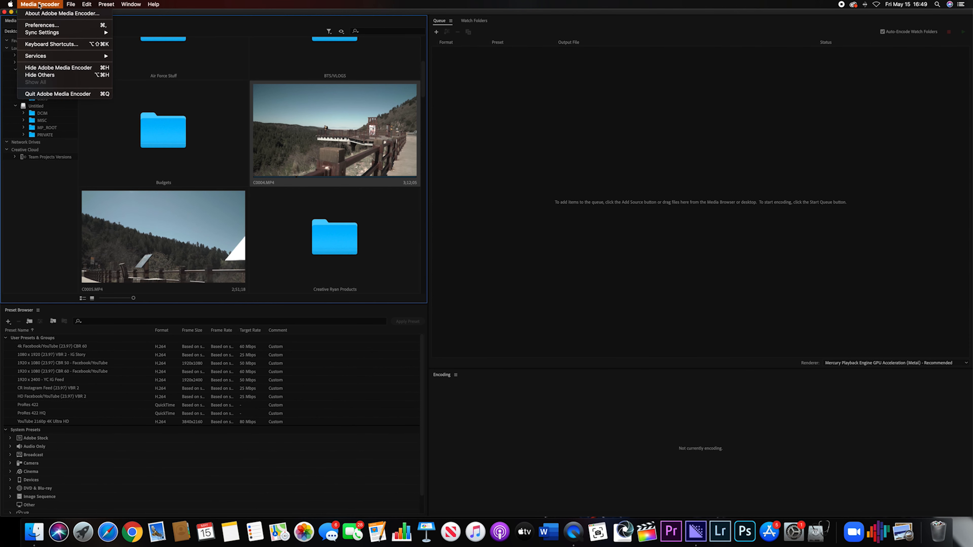
pyautogui.click(46, 26)
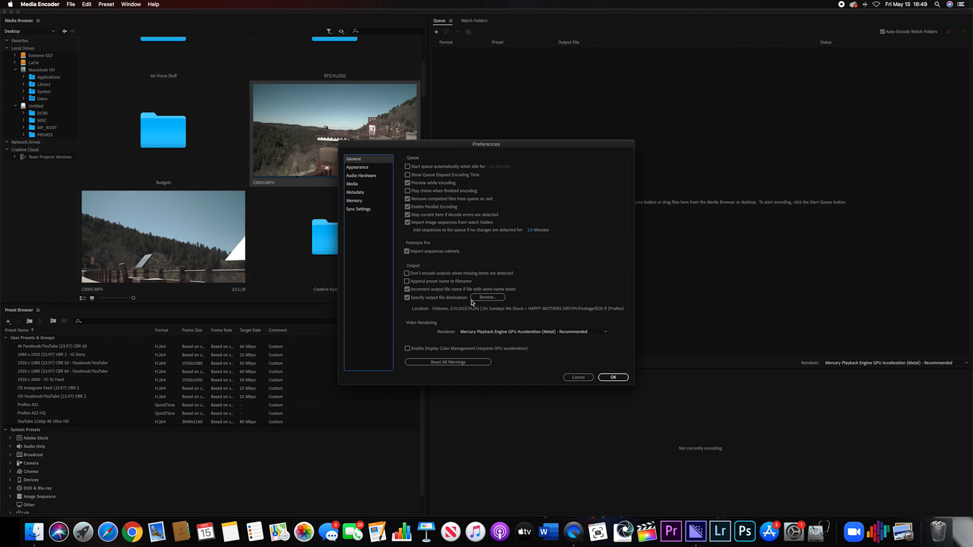
pyautogui.click(486, 297)
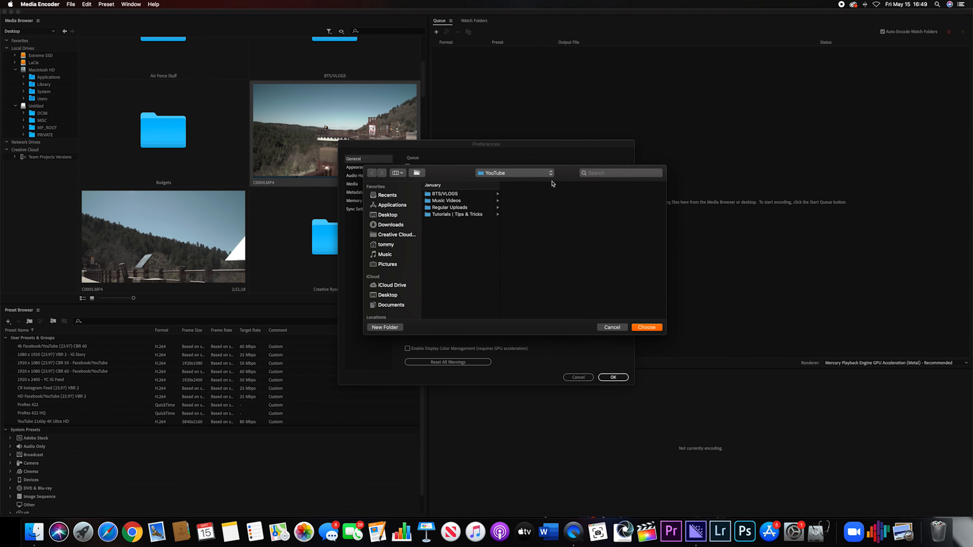
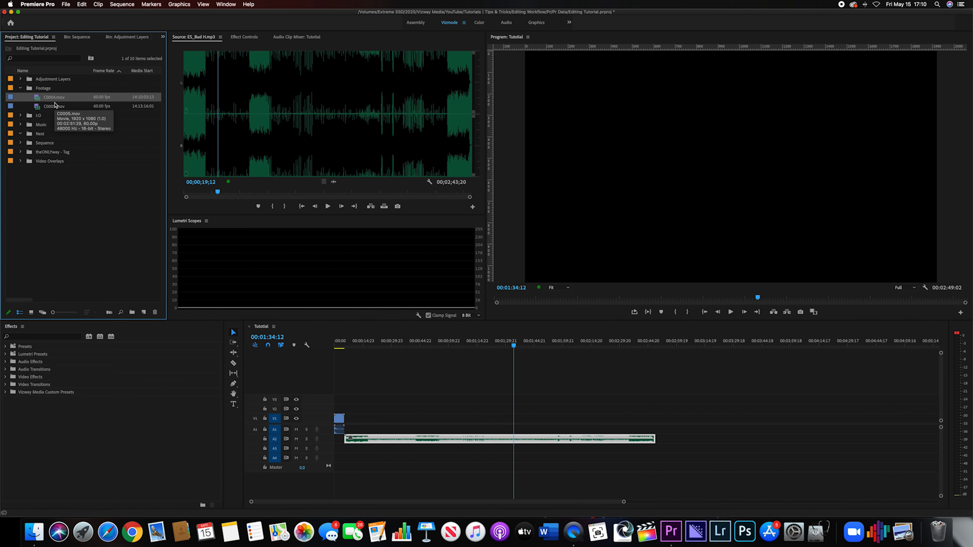
# Step: In Premiere Pro, open C0004.mov in the source monitor and place it on V1 and A1 directly after the opening clip
pyautogui.doubleClick(38, 100)
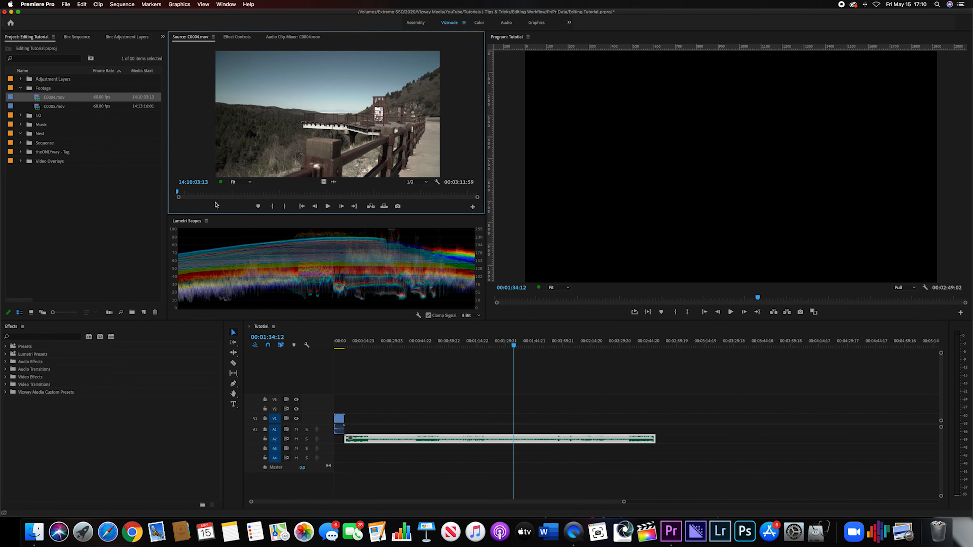
pyautogui.moveTo(298, 180); pyautogui.dragTo(353, 425)
pyautogui.moveTo(383, 346); pyautogui.dragTo(384, 346)
pyautogui.moveTo(399, 433); pyautogui.dragTo(369, 434)
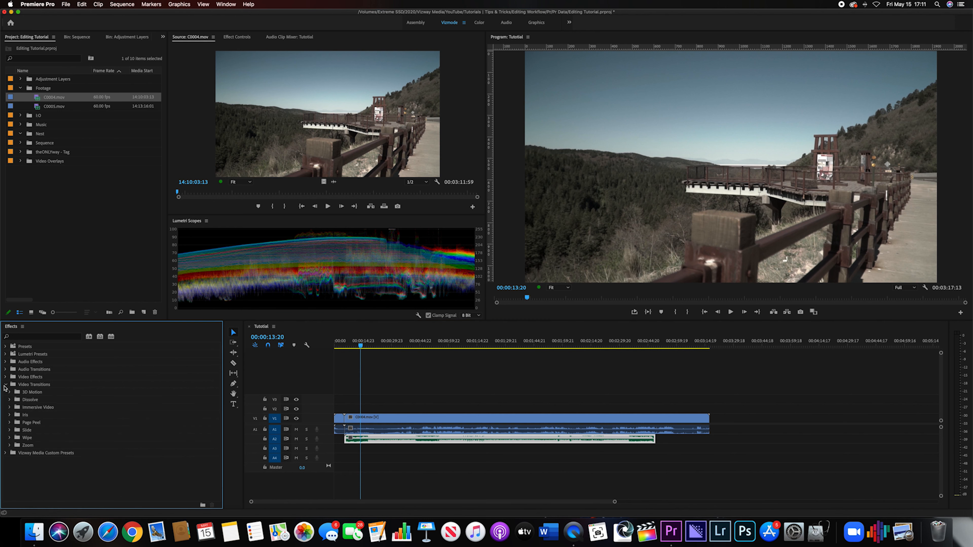
# Step: Apply the Lowpass Filter preset from Vizwey Media Custom Presets to the ES_Bud H.mp3 music clip
pyautogui.click(6, 384)
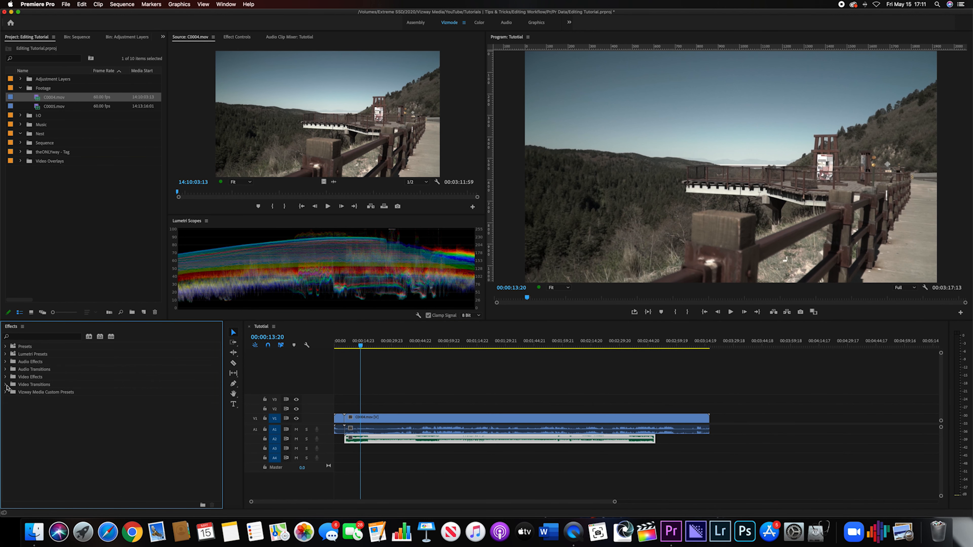
pyautogui.click(5, 392)
pyautogui.click(35, 439)
pyautogui.moveTo(27, 438); pyautogui.dragTo(430, 442)
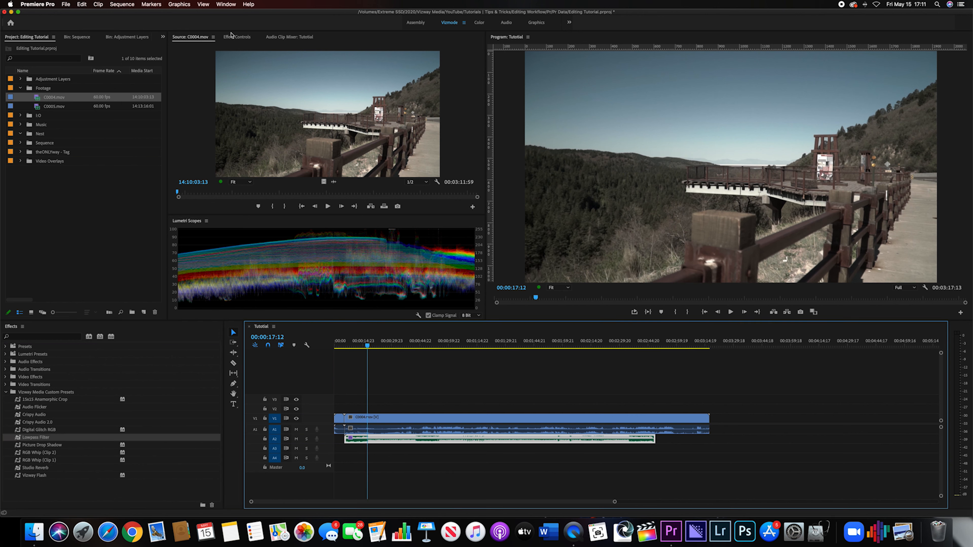
# Step: Turn off keyframing for the music clip's volume level and set the level to -20 dB
pyautogui.click(234, 37)
pyautogui.click(185, 83)
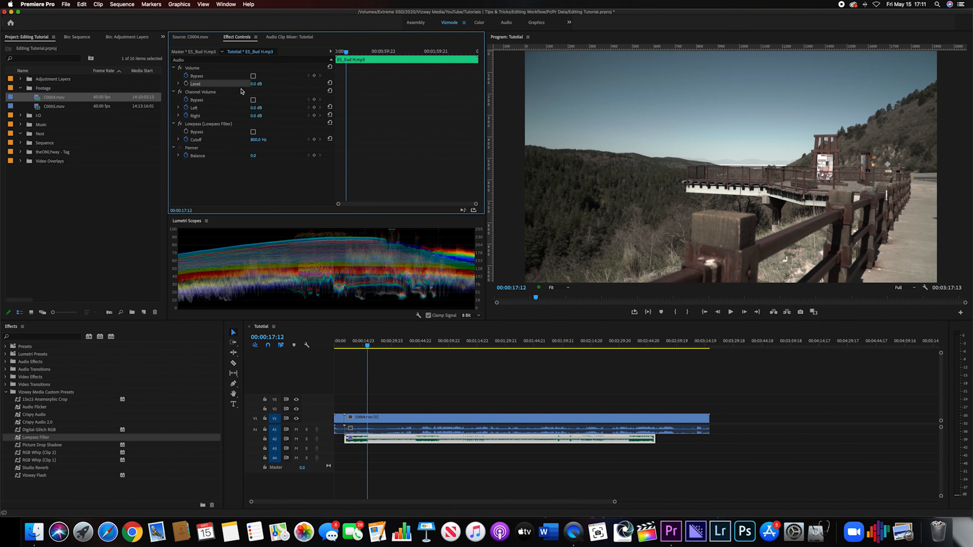
pyautogui.click(256, 83)
pyautogui.write('-20')
pyautogui.press('Return')
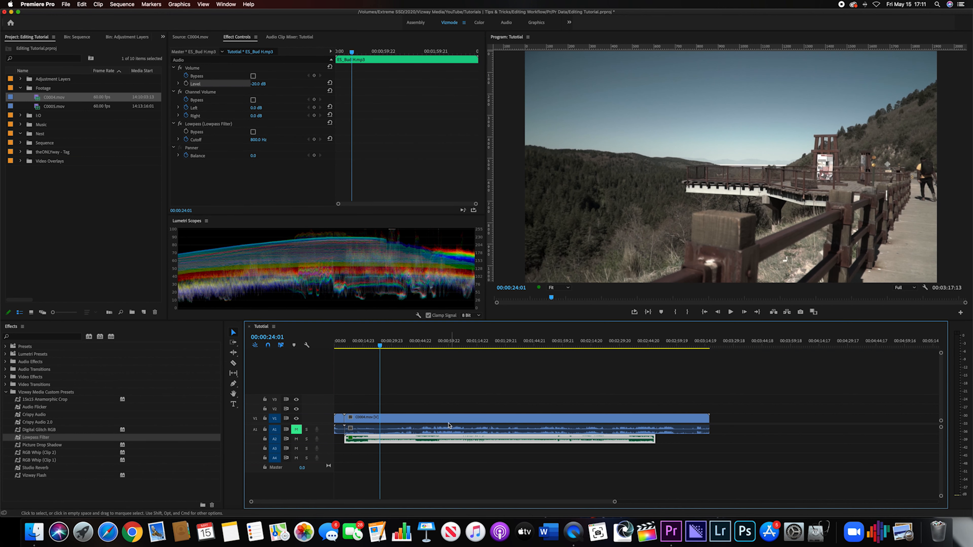
# Step: Play the sequence and toggle the music clip's Lowpass effect to compare how it sounds
pyautogui.press('space')
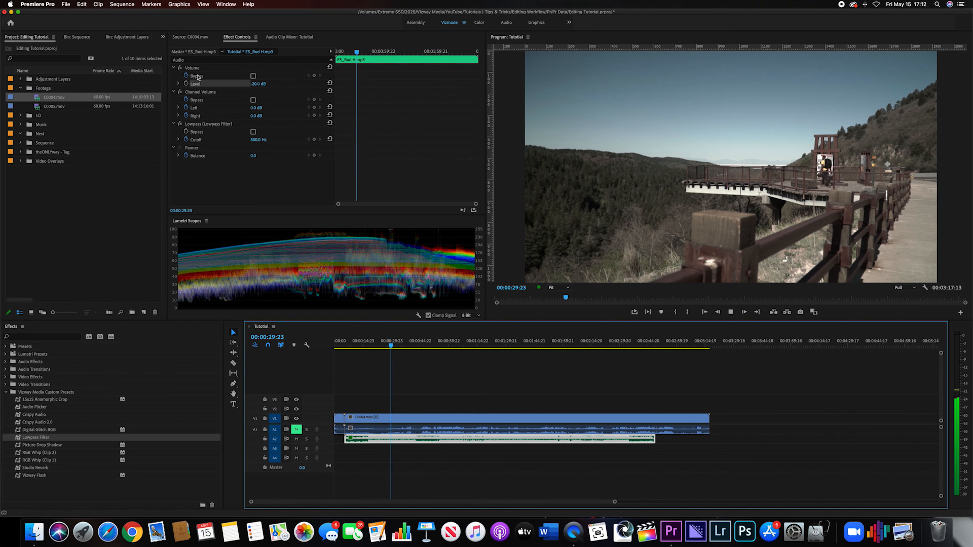
pyautogui.click(179, 124)
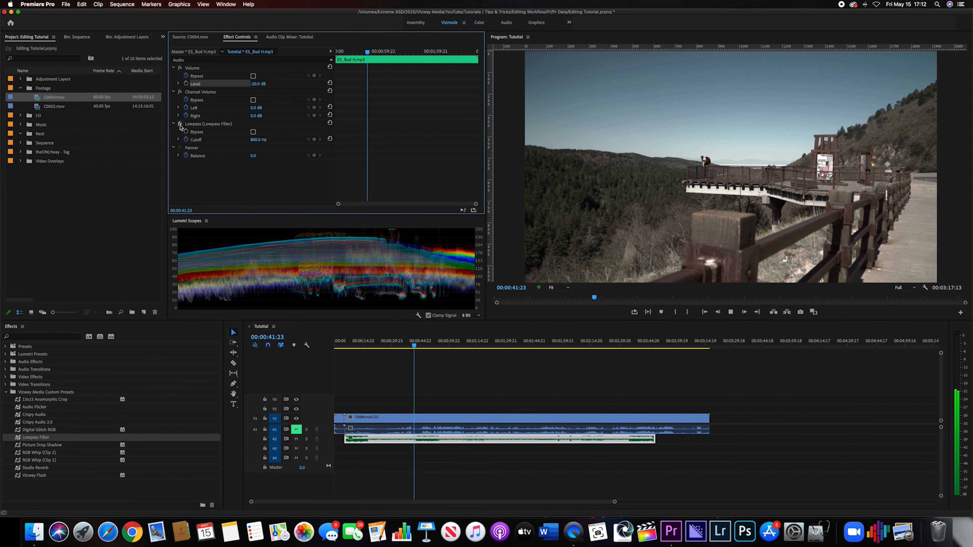
pyautogui.press('space')
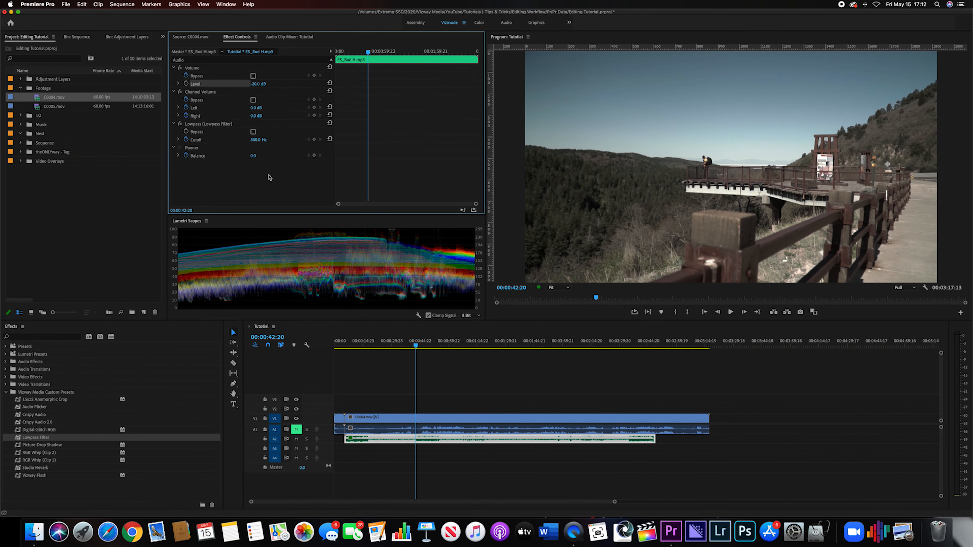
# Step: Move the playhead to 00:00:23:04 and search the effects for "cr", selecting the Flashy Ghost (Clip 1) preset
pyautogui.moveTo(467, 343); pyautogui.dragTo(379, 360)
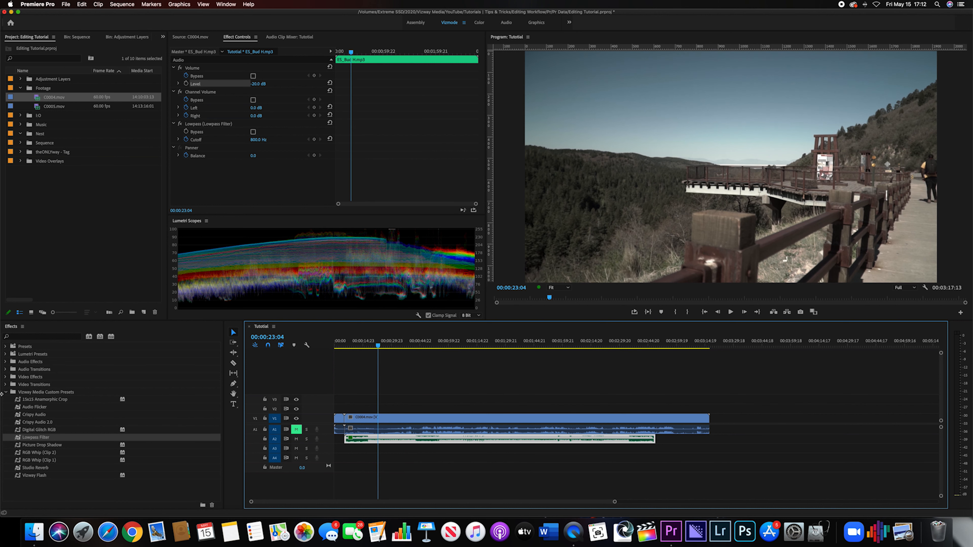
pyautogui.click(30, 337)
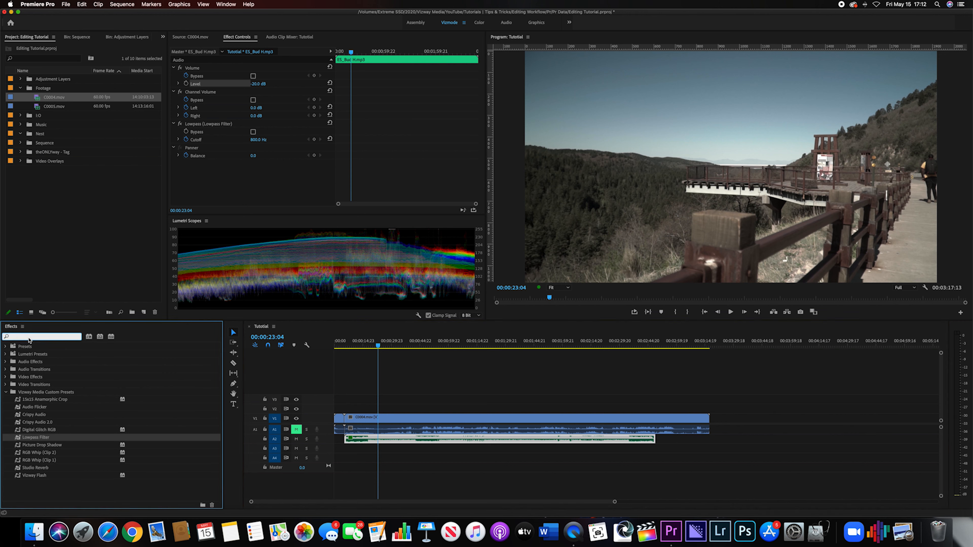
pyautogui.write('cr')
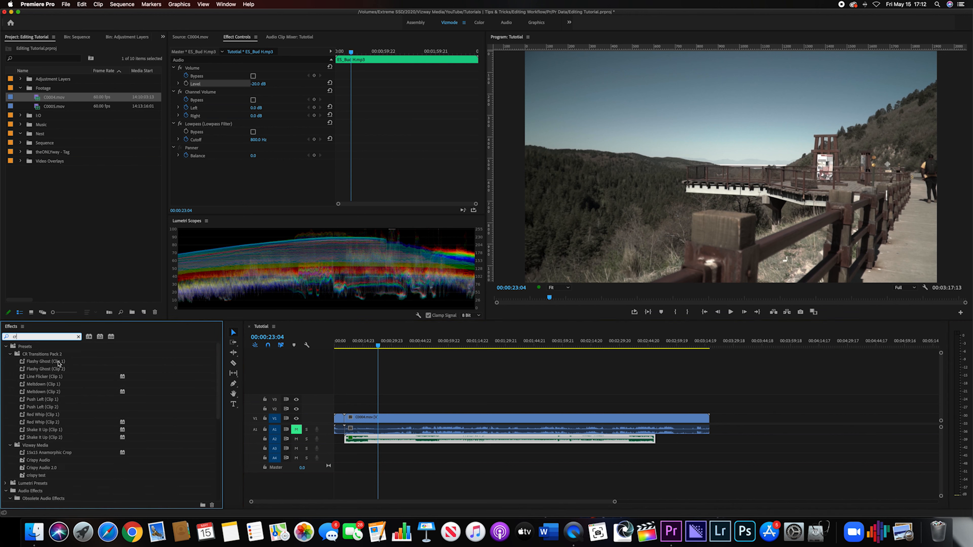
pyautogui.click(54, 362)
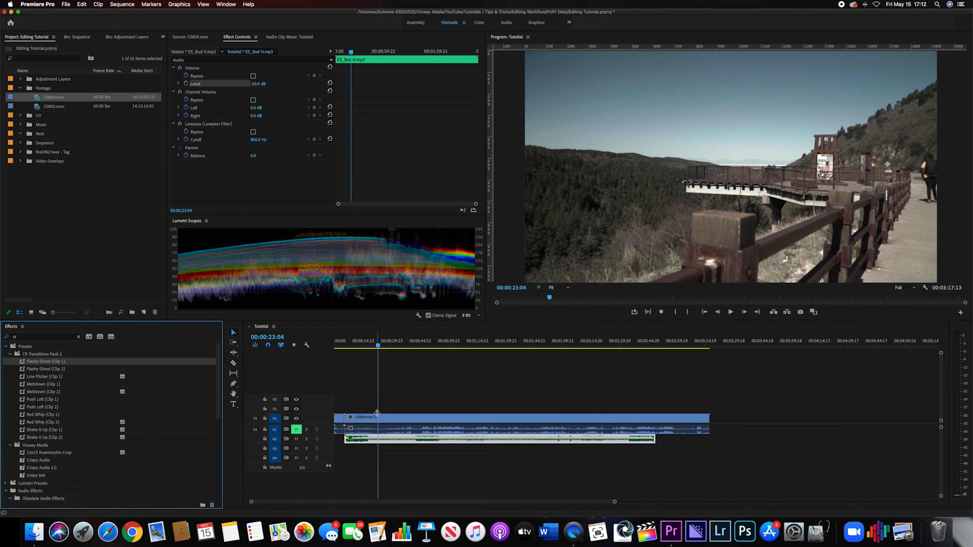
# Step: Cut C0004.mov at 00:00:23:04 and again several seconds further on to isolate a short middle segment
pyautogui.press('c')
pyautogui.click(382, 419)
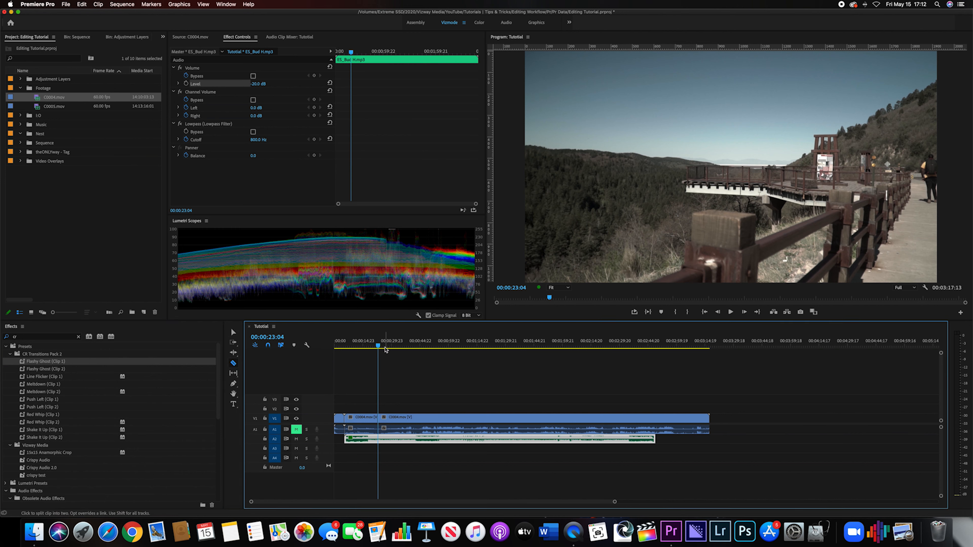
pyautogui.click(398, 417)
pyautogui.press('v')
# Step: Apply the Flashy Ghost (Clip 1) preset to the short middle segment of C0004.mov and play past its end
pyautogui.moveTo(46, 361); pyautogui.dragTo(383, 420)
pyautogui.moveTo(388, 344); pyautogui.dragTo(396, 345)
pyautogui.press('space')
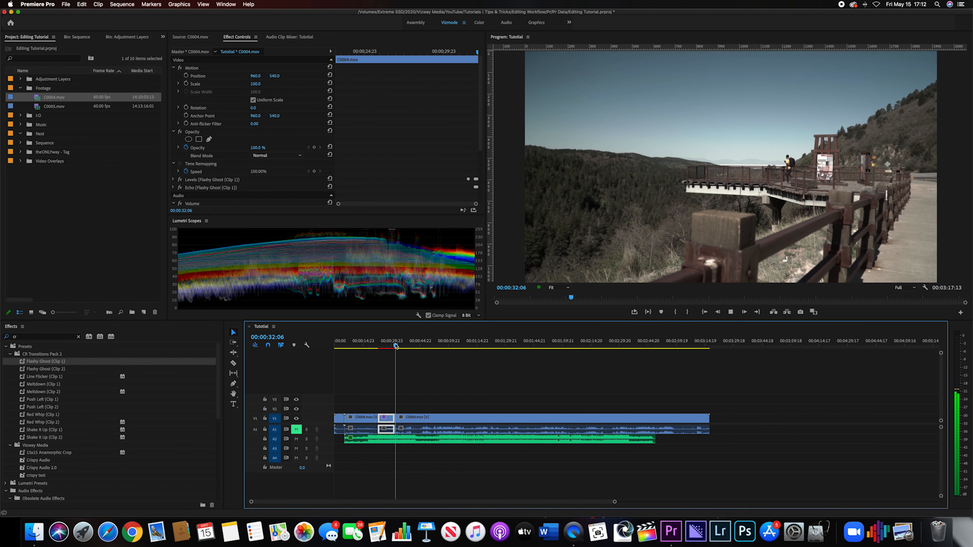
pyautogui.press('space')
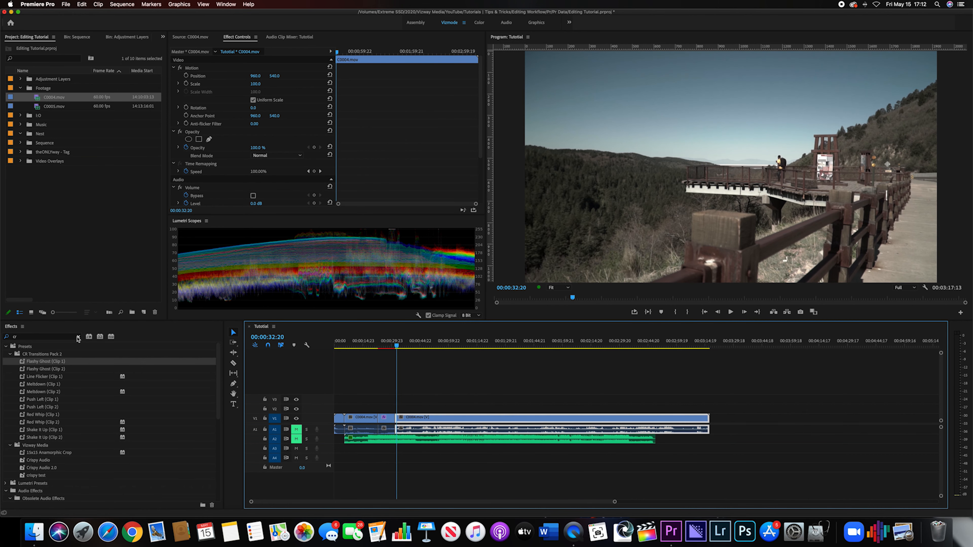
# Step: Search the effects for "yc" and select the Flicker preset in YCImaging Transition Pack 1
pyautogui.click(78, 337)
pyautogui.write('yc')
pyautogui.scroll(-3, 90, 380)
pyautogui.click(30, 423)
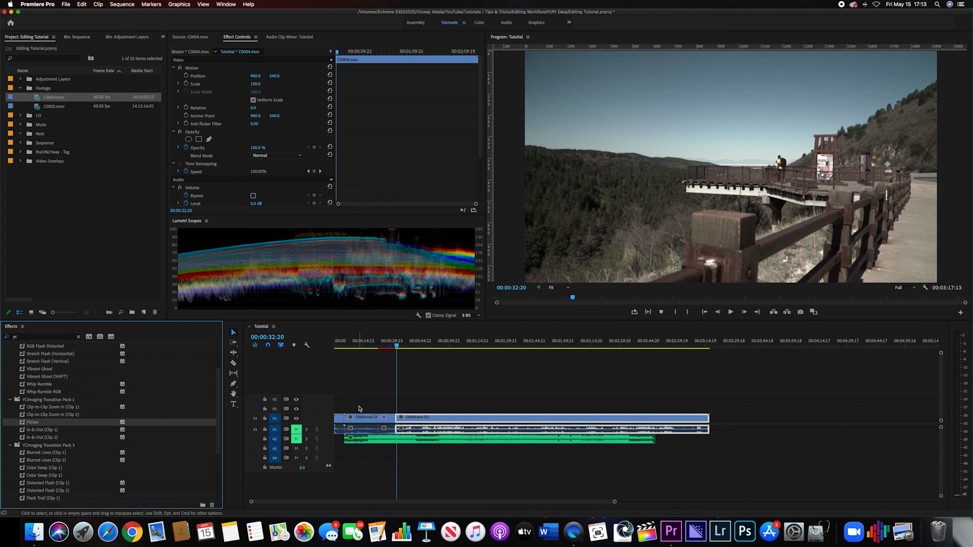
# Step: Split the Red Static Echo intro clip at 00:00:05:03, just before its end
pyautogui.scroll(6, 352, 410)
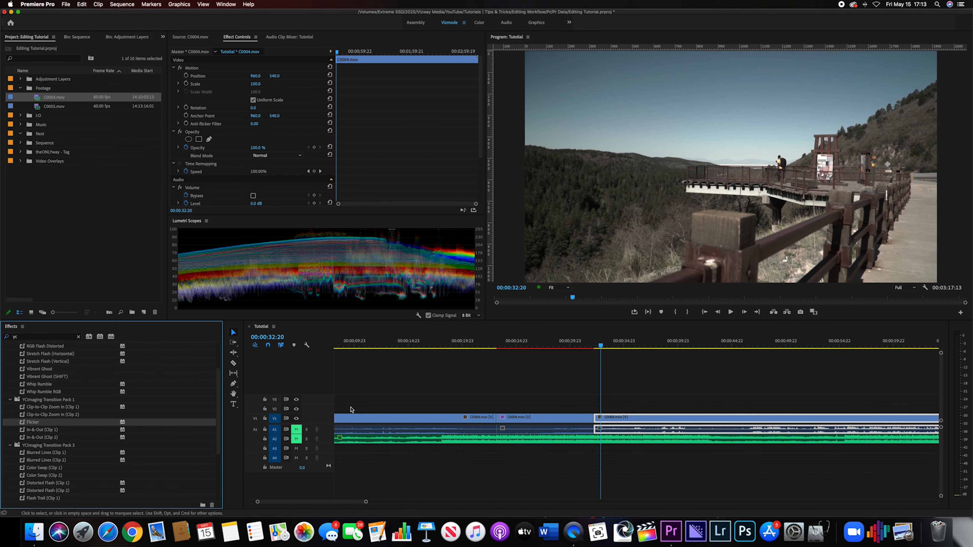
pyautogui.hscroll(-3, 352, 409)
pyautogui.moveTo(401, 348)
pyautogui.mouseDown()
pyautogui.moveTo(372, 348)
pyautogui.moveTo(395, 347)
pyautogui.mouseUp()
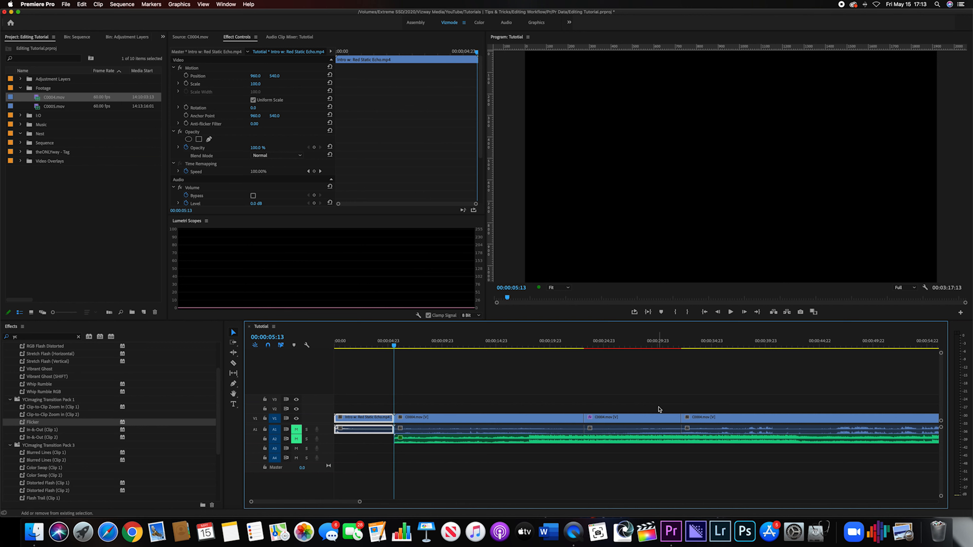
pyautogui.hotkey('shift', 'Left')
pyautogui.hotkey('shift', 'Right')
pyautogui.hotkey('shift', 'Left')
pyautogui.hotkey('shift', 'Left')
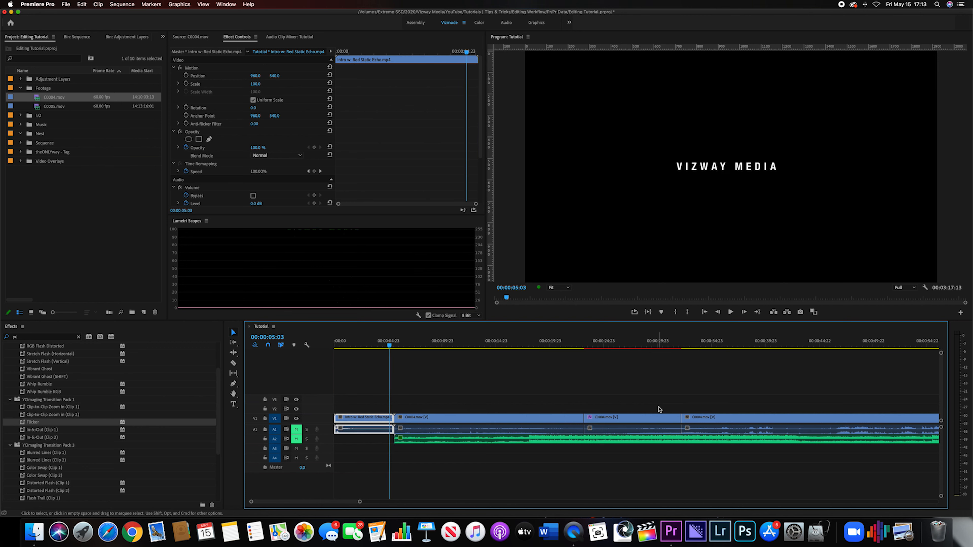
pyautogui.press('super+k')
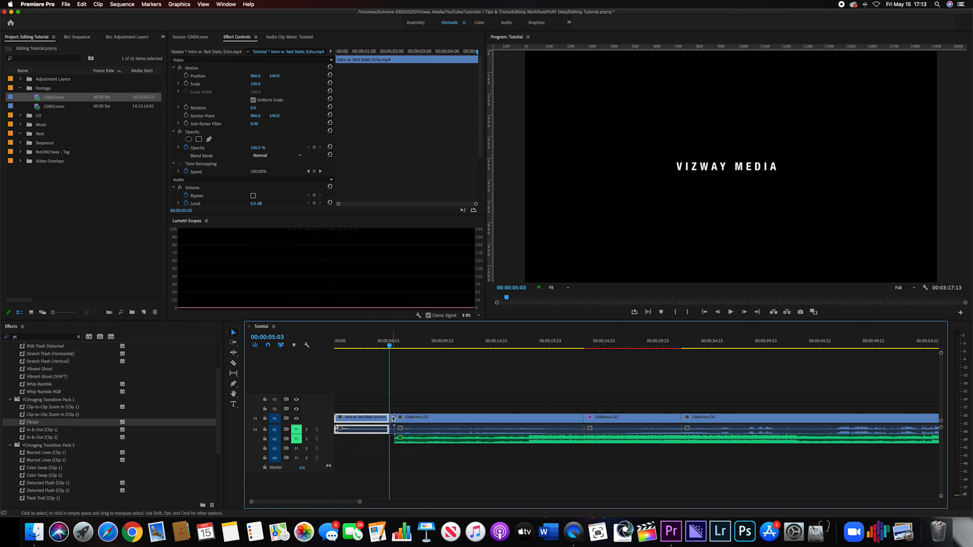
# Step: Apply the Flicker preset to the short end piece of the intro clip and play the transition into C0004.mov
pyautogui.click(391, 419)
pyautogui.moveTo(31, 422); pyautogui.dragTo(392, 419)
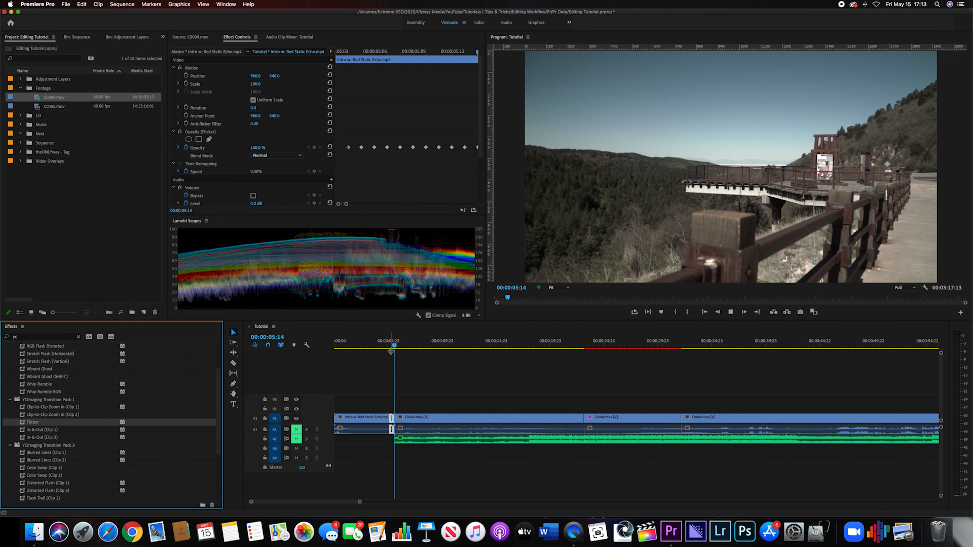
pyautogui.press('space')
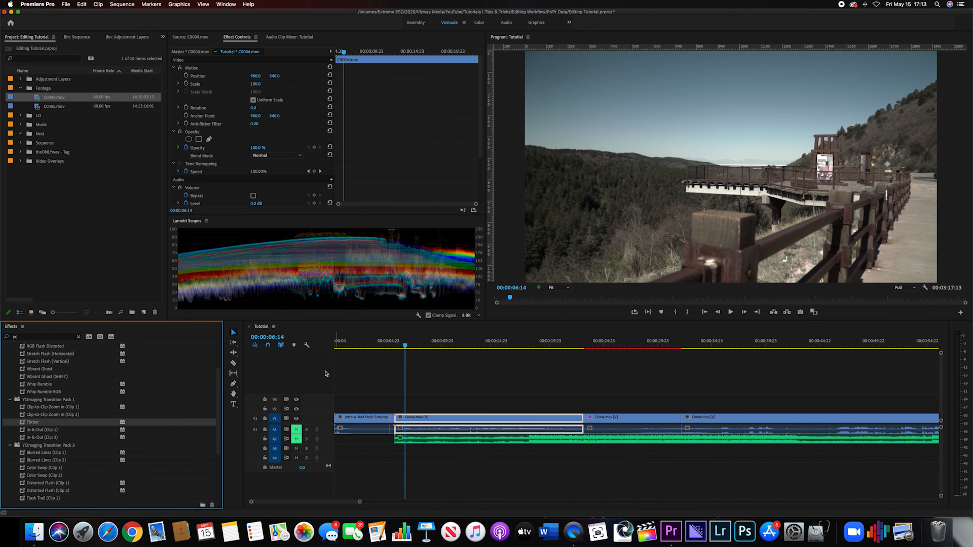
# Step: Clear the effects search and select the Digital Glitch RGB preset in Vizway Media Custom Presets
pyautogui.scroll(3, 88, 377)
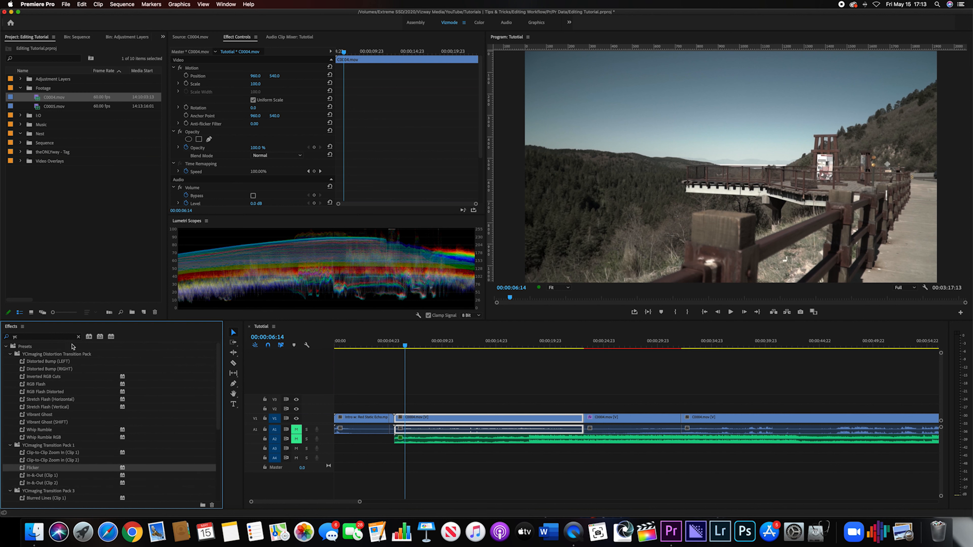
pyautogui.click(10, 354)
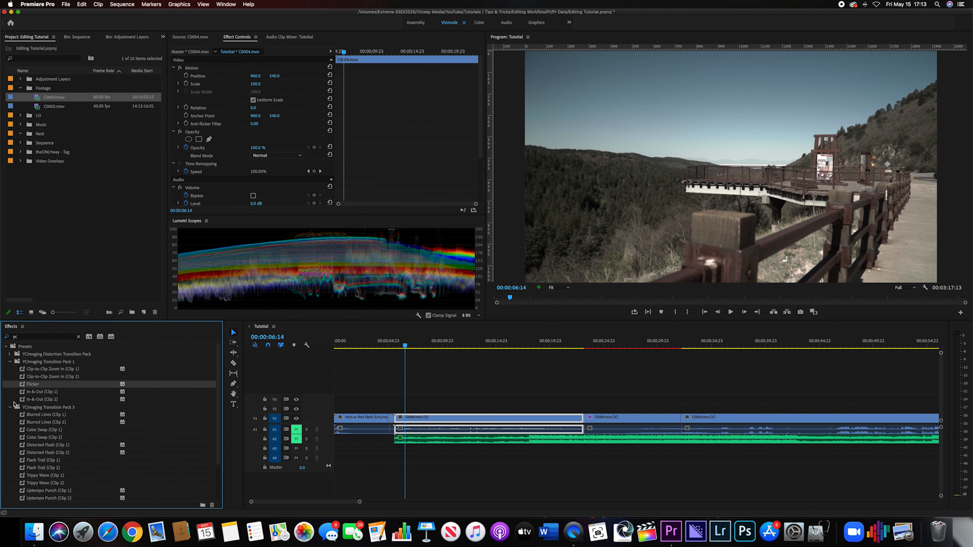
pyautogui.click(78, 337)
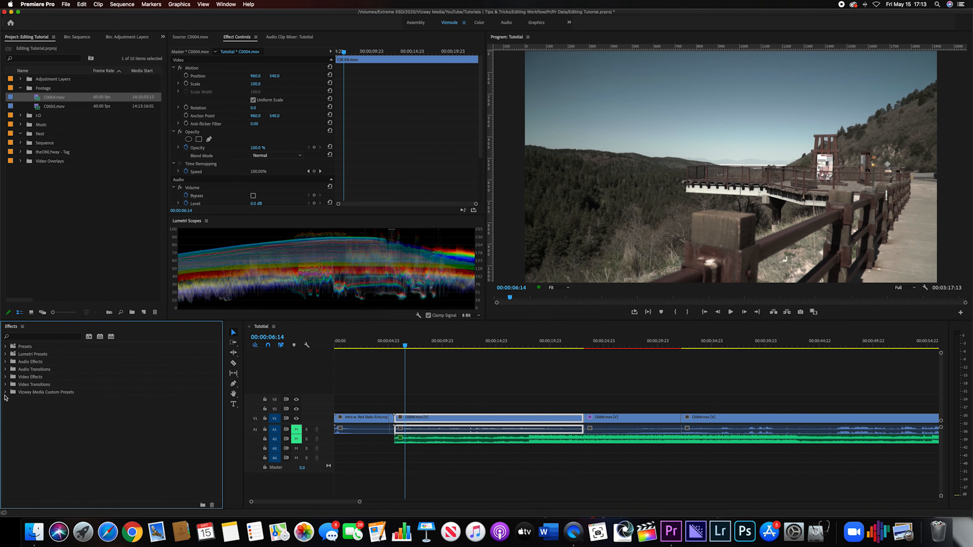
pyautogui.click(5, 385)
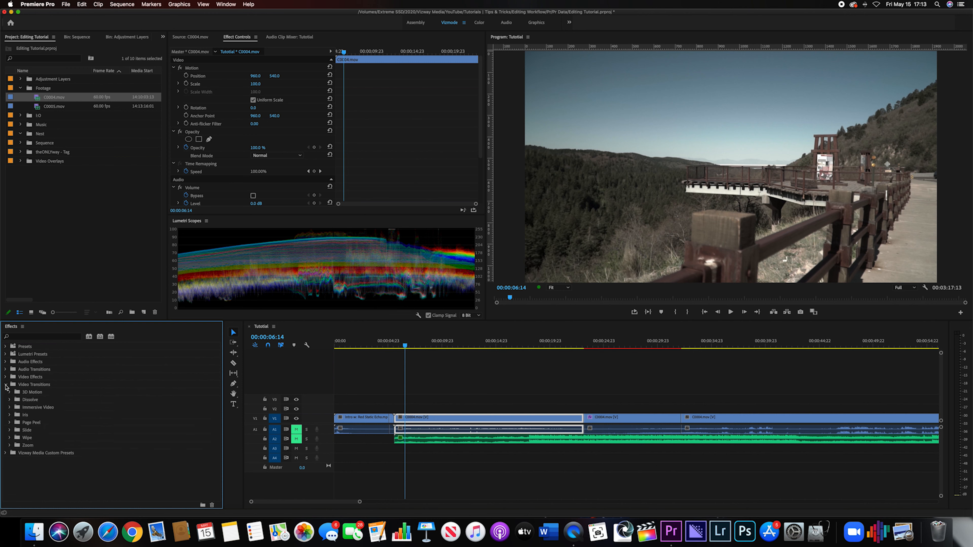
pyautogui.click(5, 385)
pyautogui.click(6, 392)
pyautogui.click(44, 430)
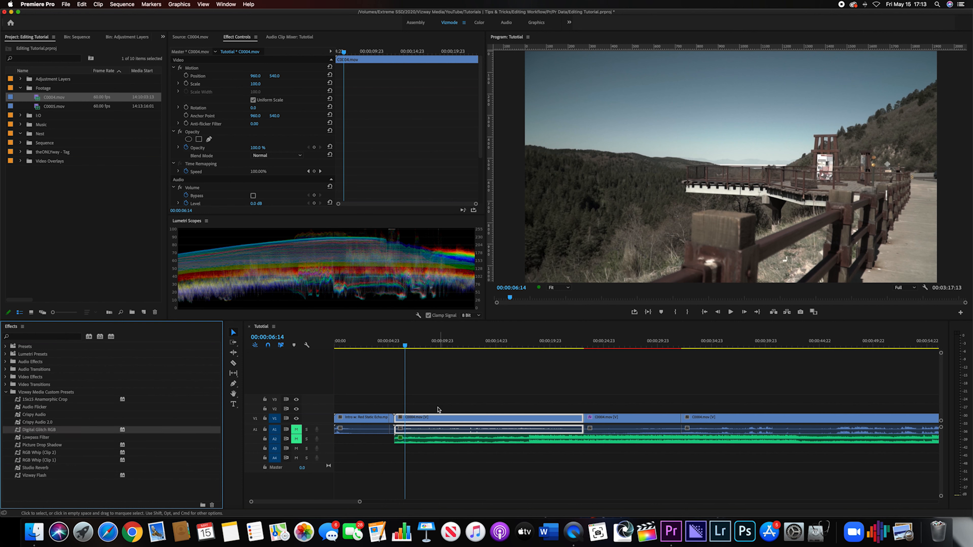
# Step: Cut C0004.mov about two seconds after its start and apply the Digital Glitch RGB preset to that opening segment
pyautogui.click(418, 343)
pyautogui.press('c')
pyautogui.click(419, 417)
pyautogui.press('v')
pyautogui.moveTo(57, 430); pyautogui.dragTo(406, 417)
# Step: Scrub and play through the intro and the glitch segment to preview the transition
pyautogui.click(409, 342)
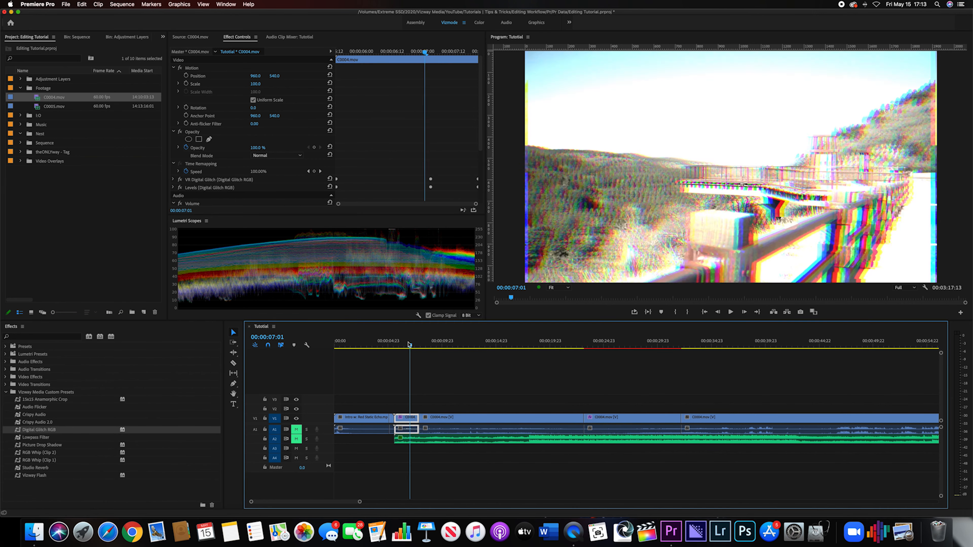
pyautogui.press('space')
pyautogui.click(398, 347)
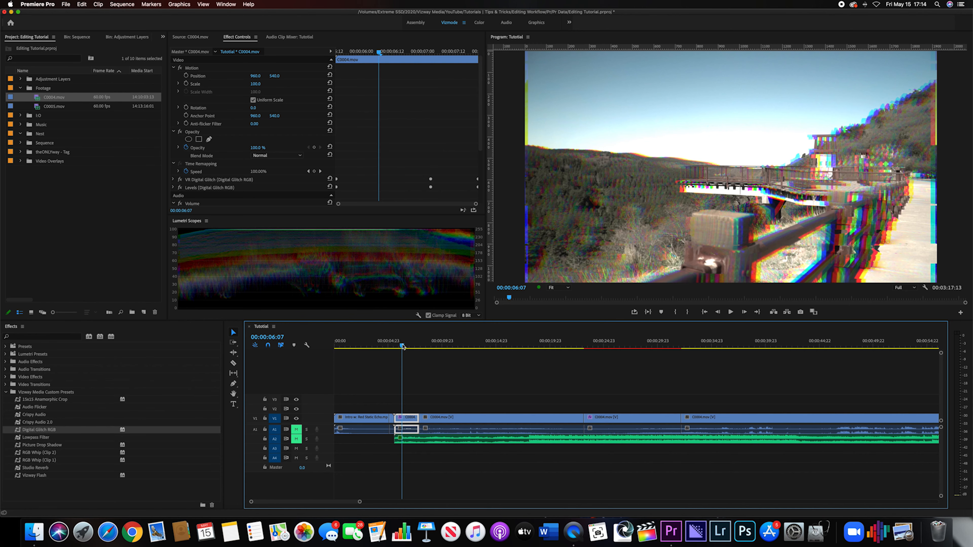
pyautogui.press('j')
pyautogui.moveTo(392, 351); pyautogui.dragTo(386, 399)
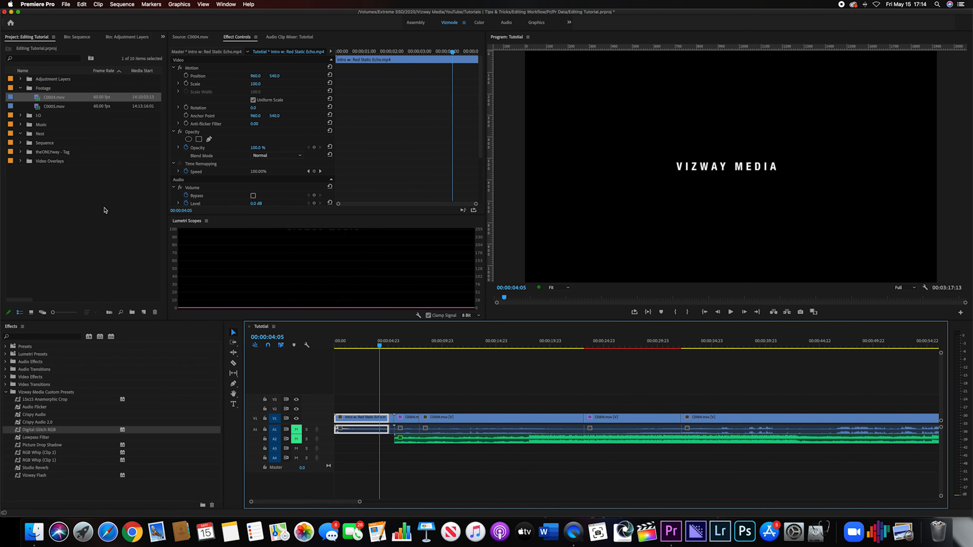
# Step: Open the settings of the Tutorial sequence in the Sequence bin and review its editing mode, timebase, frame size and preview size
pyautogui.click(21, 89)
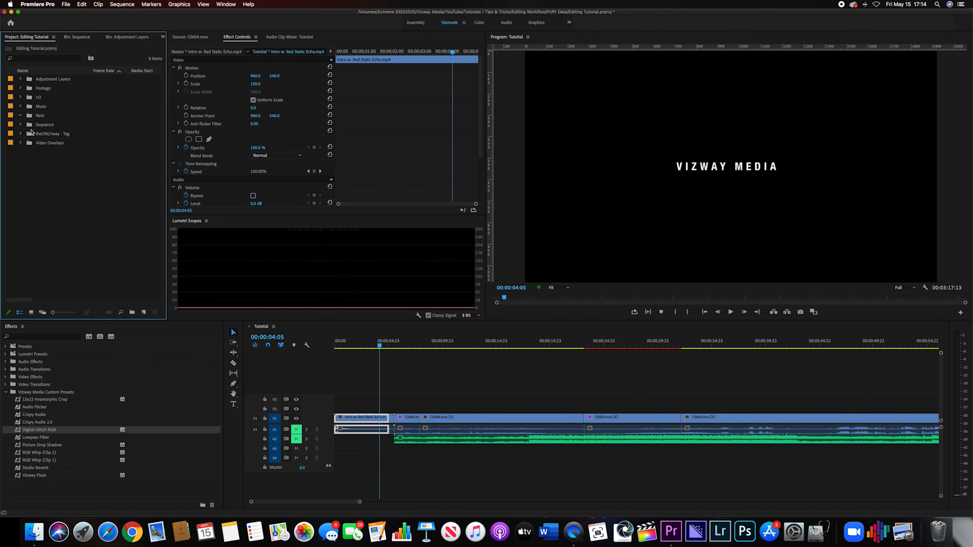
pyautogui.click(21, 125)
pyautogui.click(34, 134)
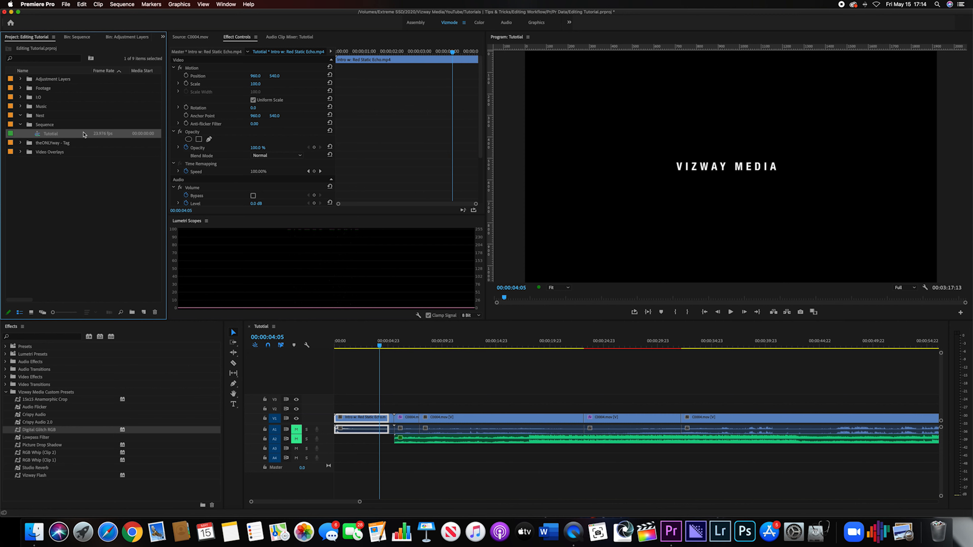
pyautogui.rightClick(93, 136)
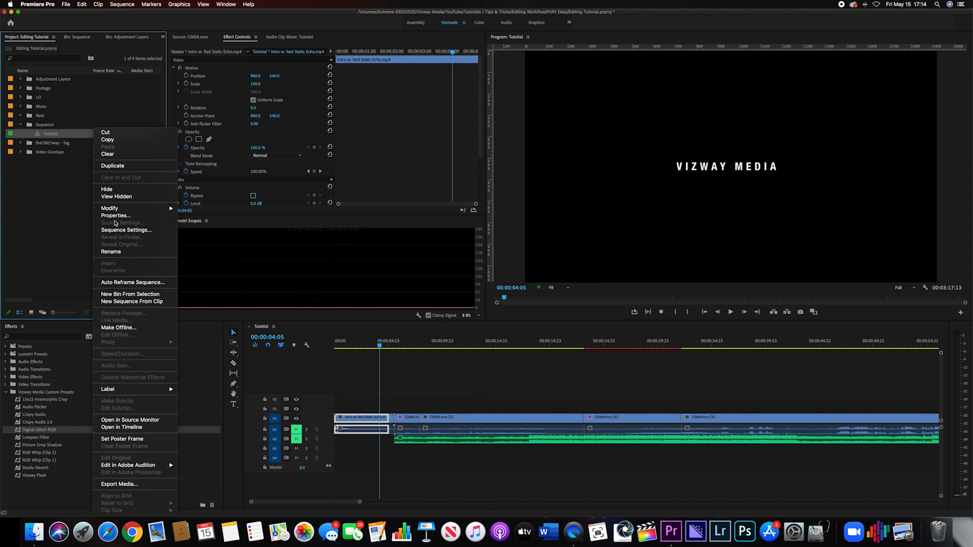
pyautogui.click(124, 230)
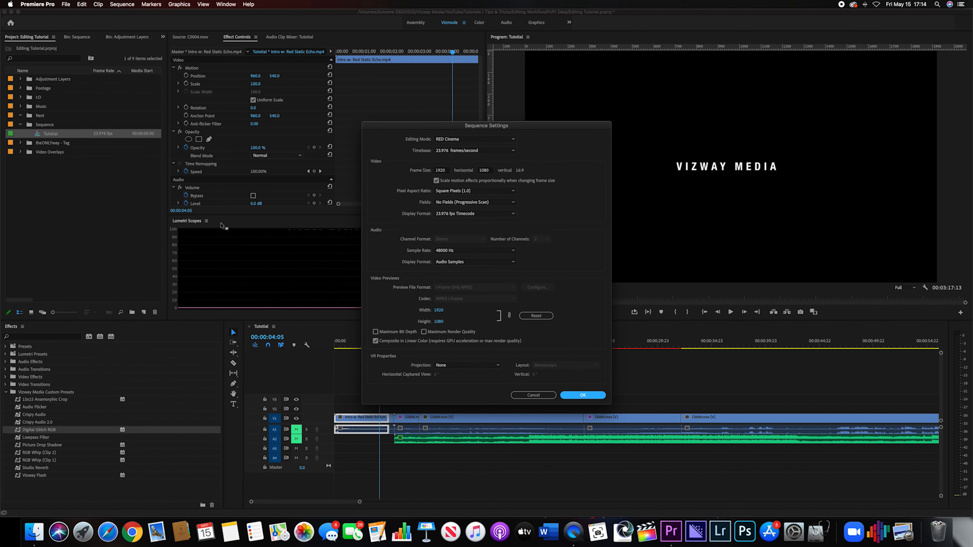
pyautogui.moveTo(460, 130); pyautogui.dragTo(577, 135)
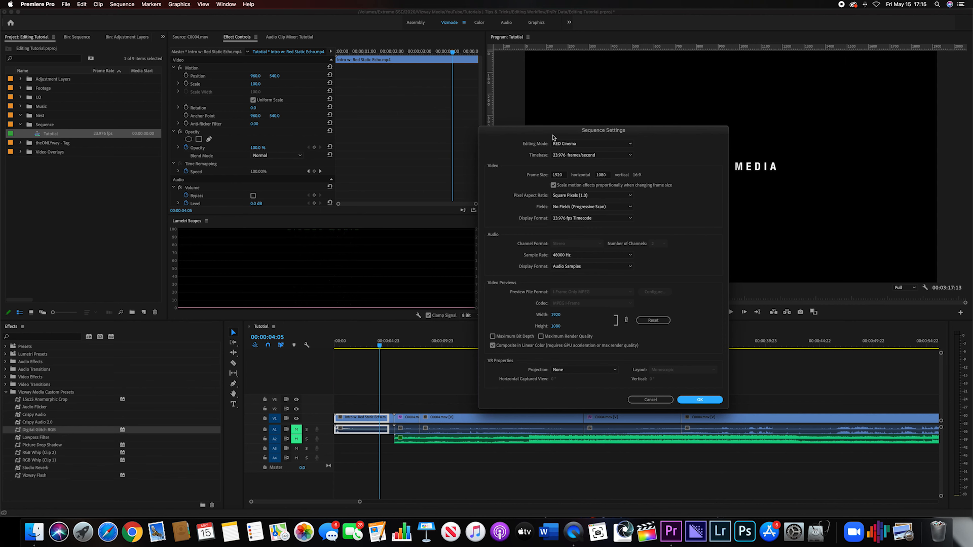
pyautogui.moveTo(563, 135); pyautogui.dragTo(596, 119)
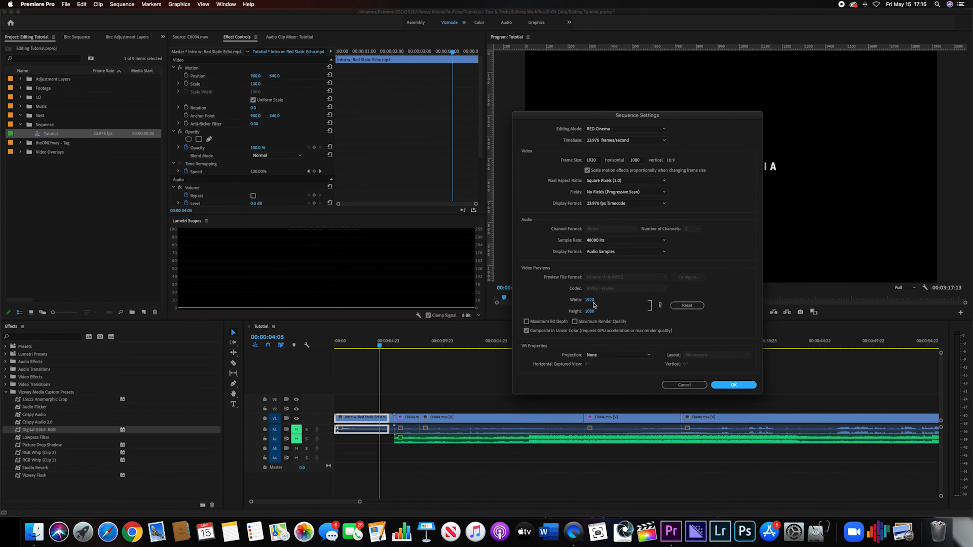
pyautogui.press('Return')
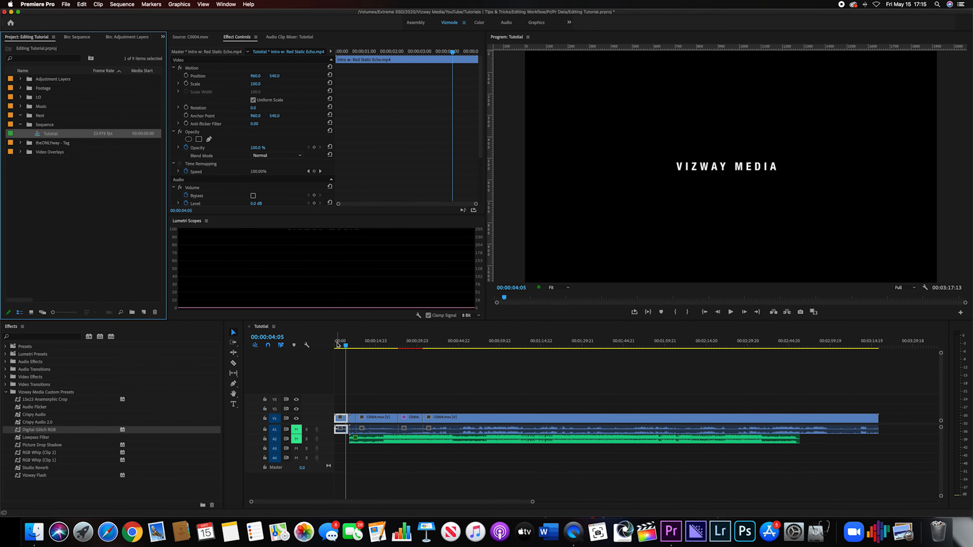
# Step: Trim the ends of the last C0004.mov clip and the music clip to 00:01:49:18
pyautogui.moveTo(343, 346); pyautogui.dragTo(339, 345)
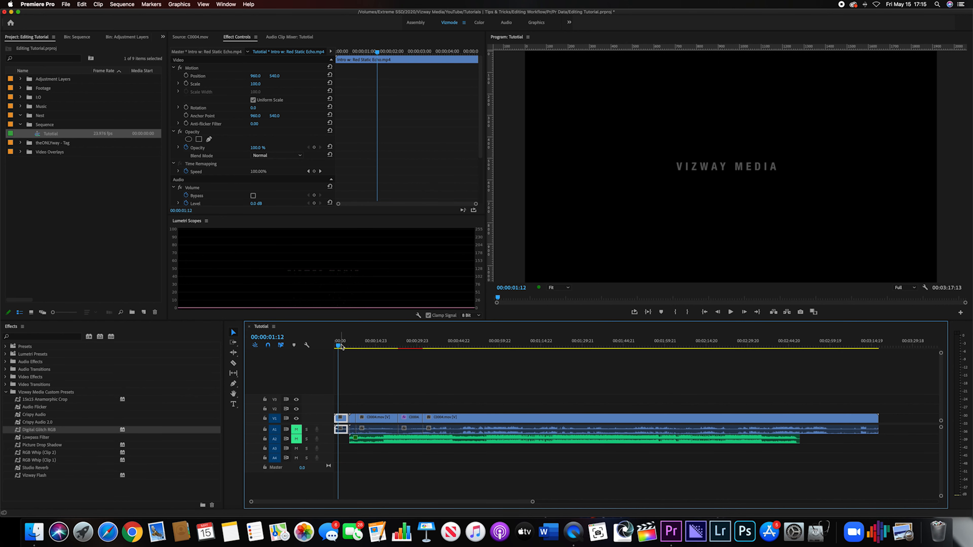
pyautogui.moveTo(338, 348); pyautogui.dragTo(638, 409)
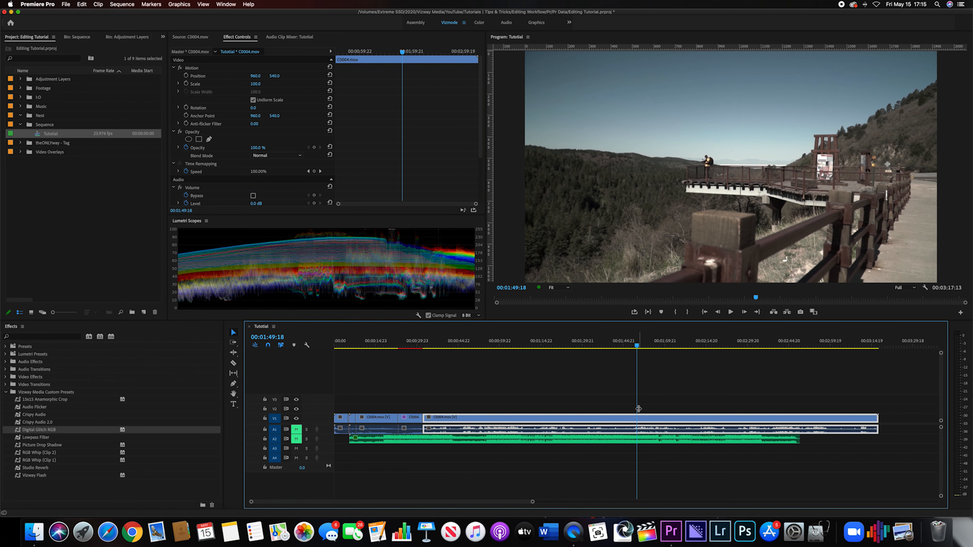
pyautogui.moveTo(874, 414); pyautogui.dragTo(636, 416)
pyautogui.moveTo(793, 437); pyautogui.dragTo(637, 438)
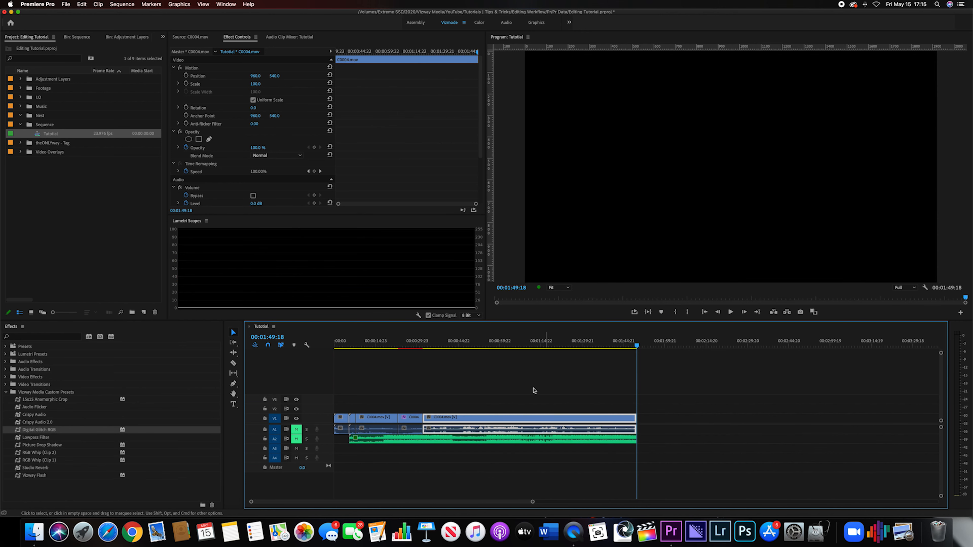
# Step: Mark the sequence's In point at its start and its Out point at 00:02:15:02
pyautogui.press('Home')
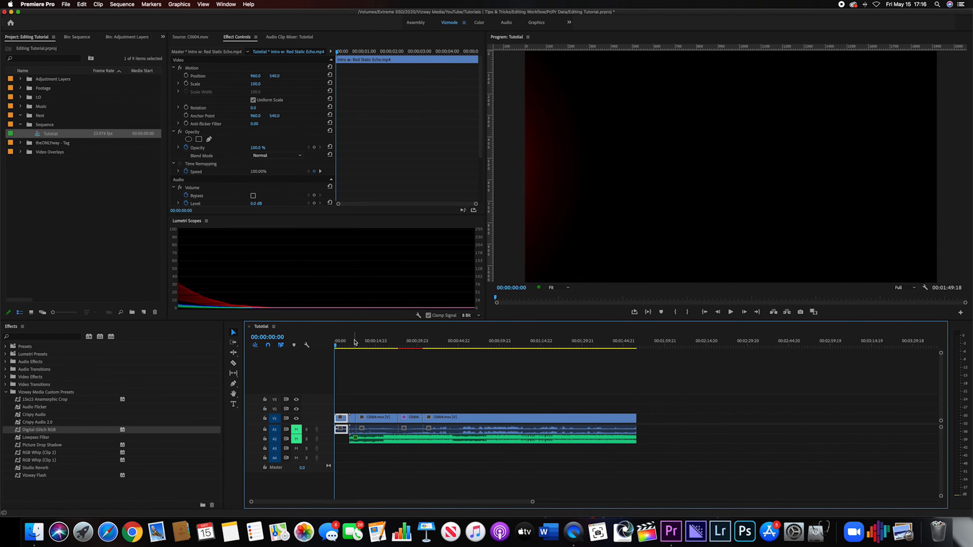
pyautogui.press('i')
pyautogui.moveTo(405, 343); pyautogui.dragTo(707, 358)
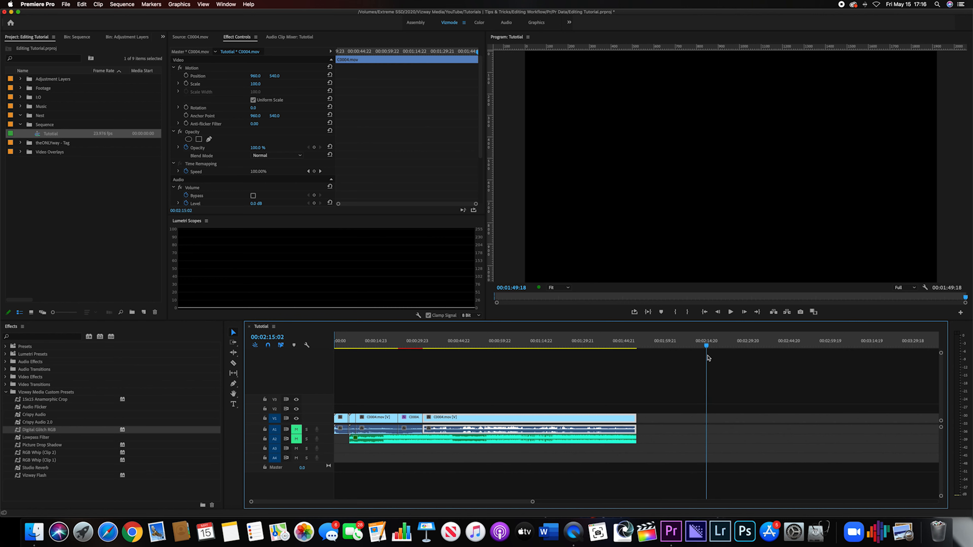
pyautogui.press('o')
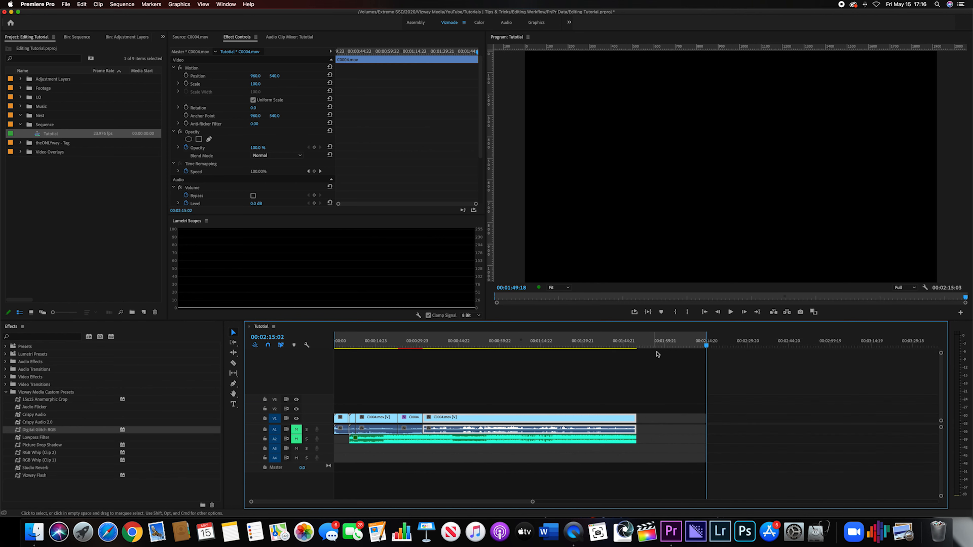
# Step: Move the sequence's Out point to 00:02:41:10, and from there back to 00:02:06:00
pyautogui.click(564, 355)
pyautogui.moveTo(467, 355); pyautogui.dragTo(600, 392)
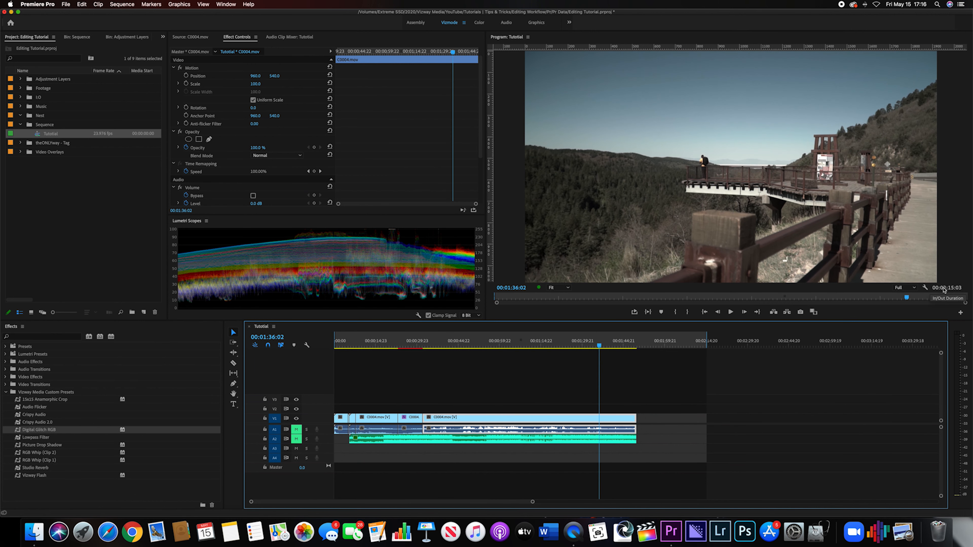
pyautogui.moveTo(743, 348); pyautogui.dragTo(780, 346)
pyautogui.press('o')
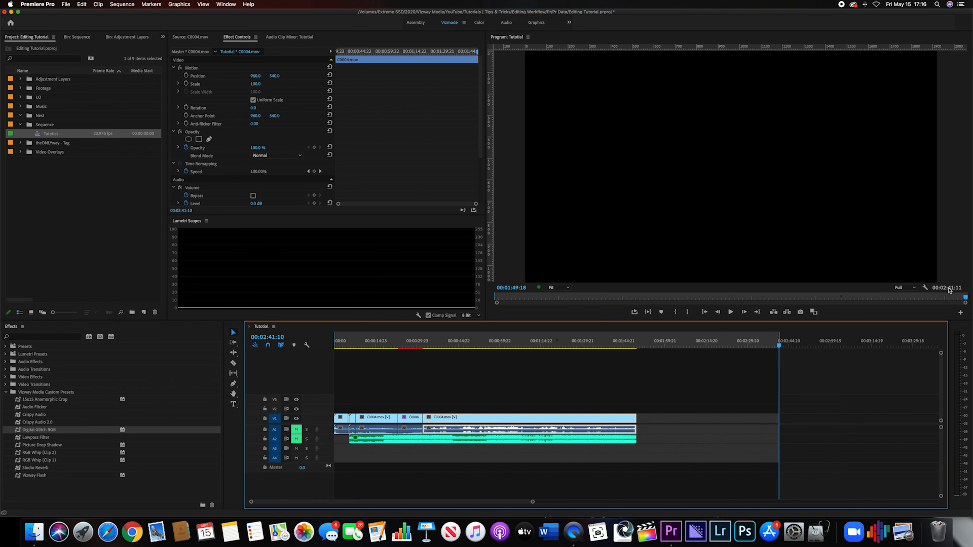
pyautogui.moveTo(701, 347)
pyautogui.mouseDown()
pyautogui.moveTo(675, 347)
pyautogui.moveTo(683, 348)
pyautogui.mouseUp()
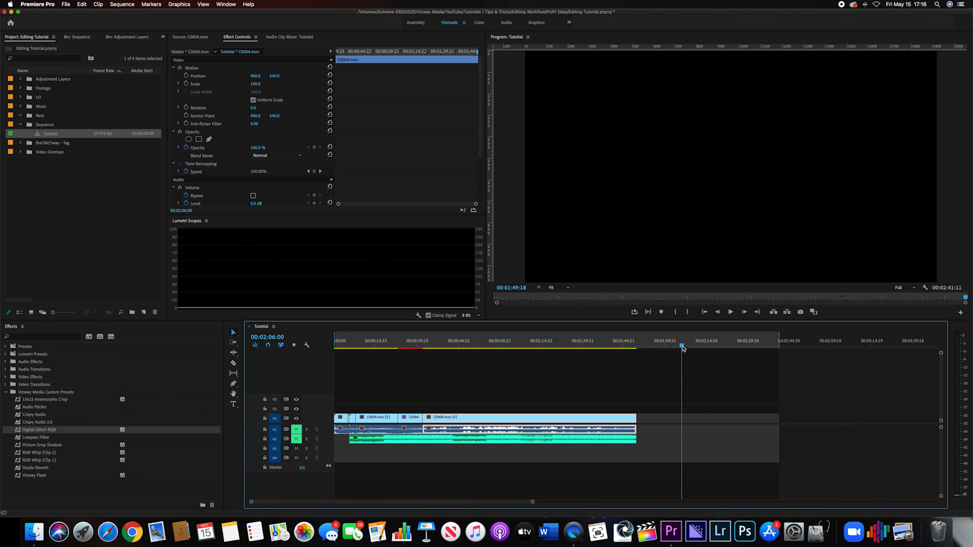
pyautogui.press('o')
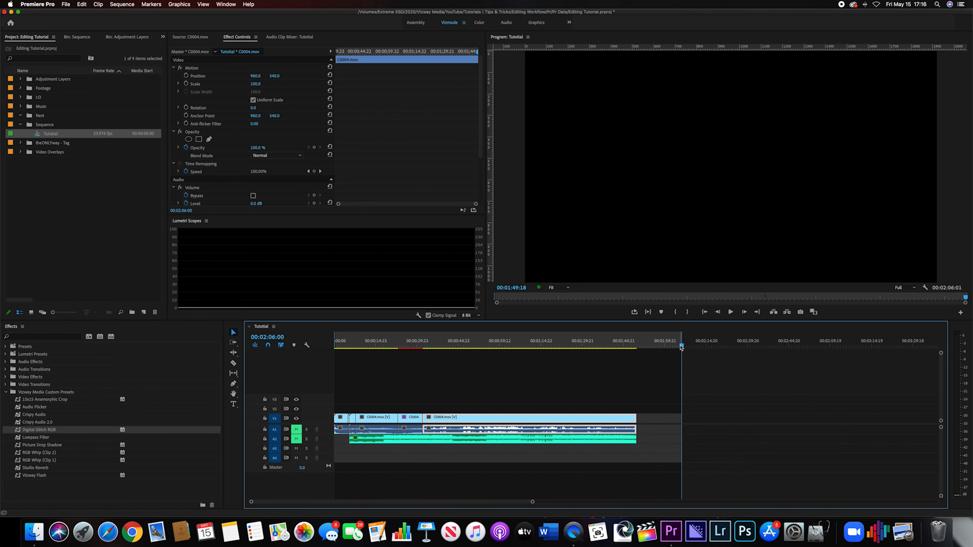
# Step: Turn off targeting of the timeline tracks, including audio tracks A2, A3 and A4
pyautogui.click(274, 459)
pyautogui.click(274, 449)
pyautogui.click(275, 439)
pyautogui.click(613, 344)
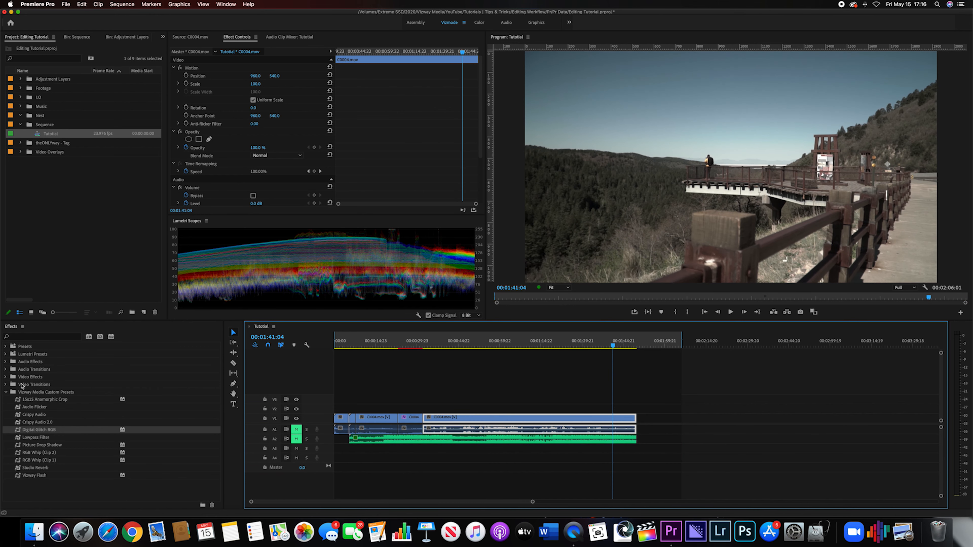
# Step: Collapse the Vizway Media Custom Presets and Sequence bins, and open Outro 4.0[ProRes422 HQ].mov as the source clip
pyautogui.click(5, 393)
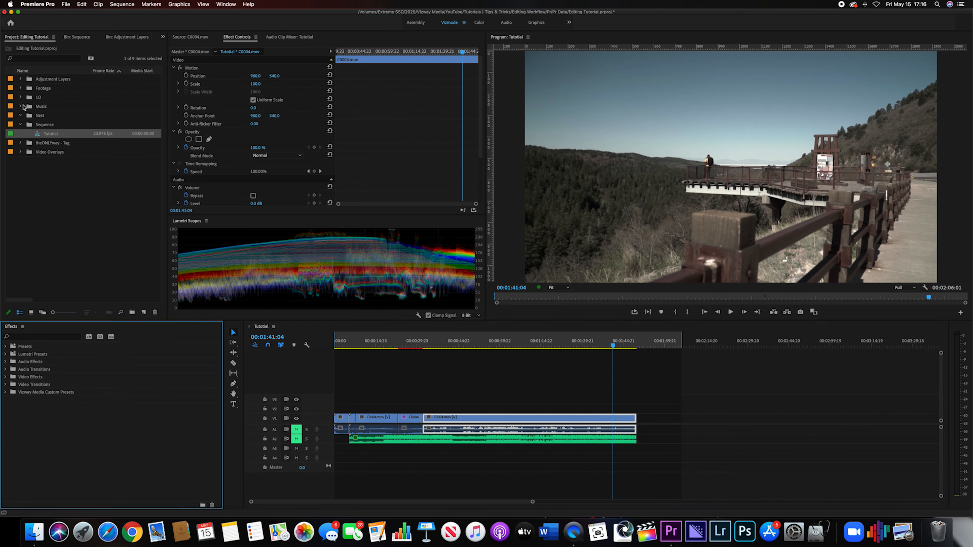
pyautogui.click(21, 124)
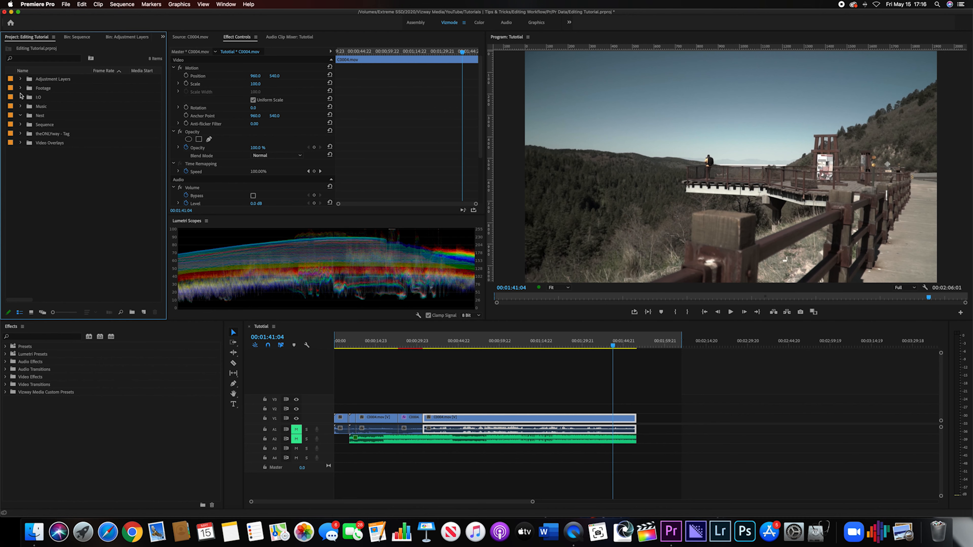
pyautogui.click(20, 97)
pyautogui.click(38, 115)
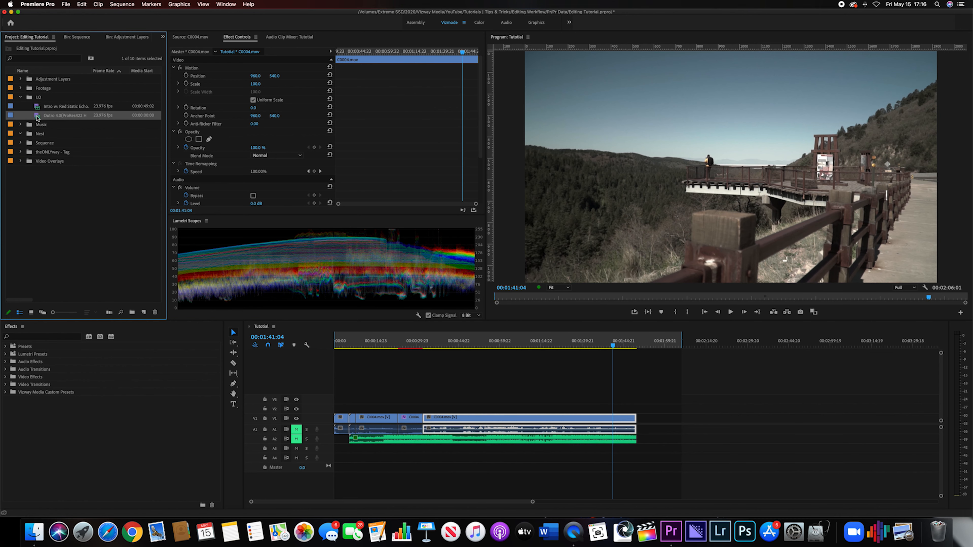
pyautogui.doubleClick(38, 115)
# Step: Mark an In point partway through the Outro clip and place only its video on V2, directly after the last C0004.mov clip
pyautogui.click(285, 192)
pyautogui.moveTo(284, 191); pyautogui.dragTo(475, 205)
pyautogui.press('i')
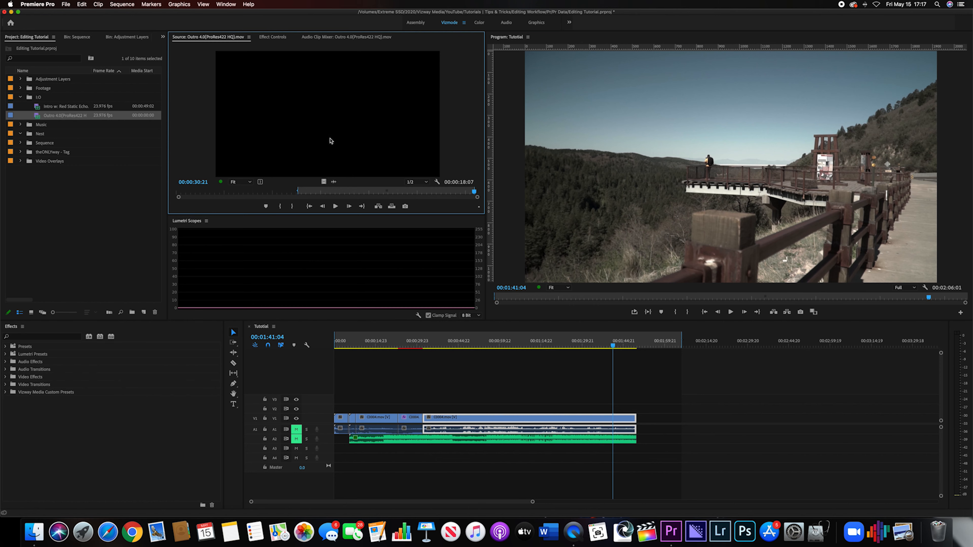
pyautogui.moveTo(324, 182); pyautogui.dragTo(642, 412)
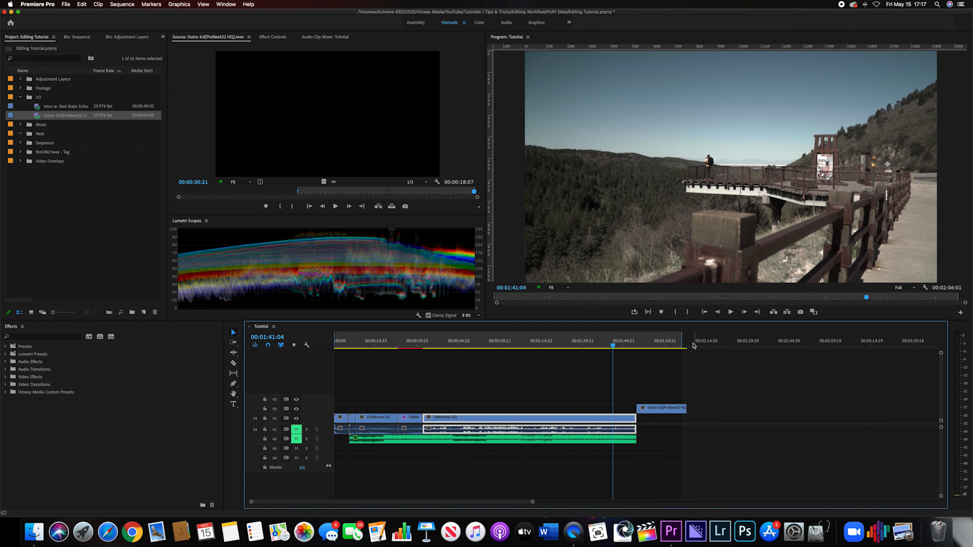
# Step: Set the sequence's Out point at 00:02:08:05, just past the end of the Outro clip
pyautogui.click(688, 345)
pyautogui.press('o')
pyautogui.scroll(-2, 695, 481)
pyautogui.scroll(6, 664, 459)
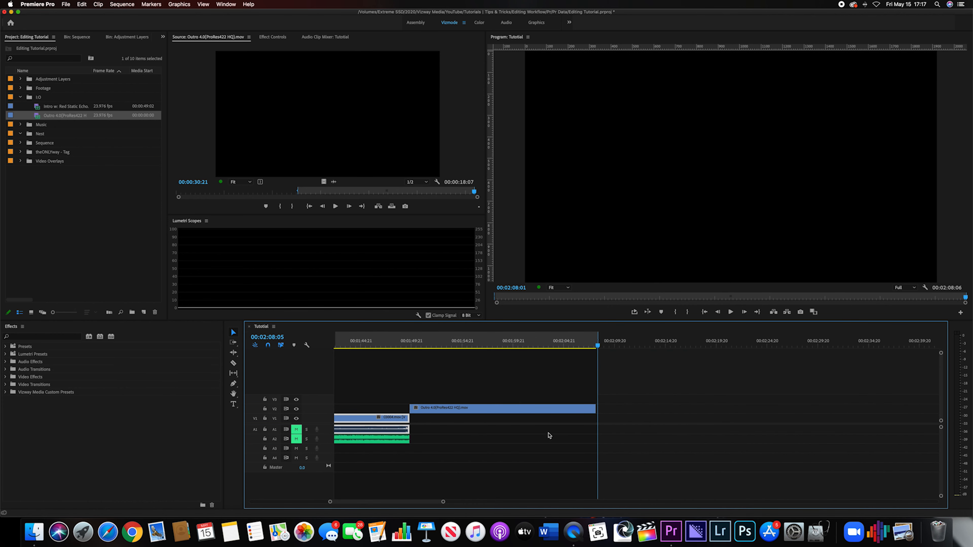
# Step: Search the effects for "cr" and apply the Meltdown (Clip 1) preset to the last C0004.mov clip
pyautogui.moveTo(396, 346); pyautogui.dragTo(404, 349)
pyautogui.hscroll(-3, 419, 404)
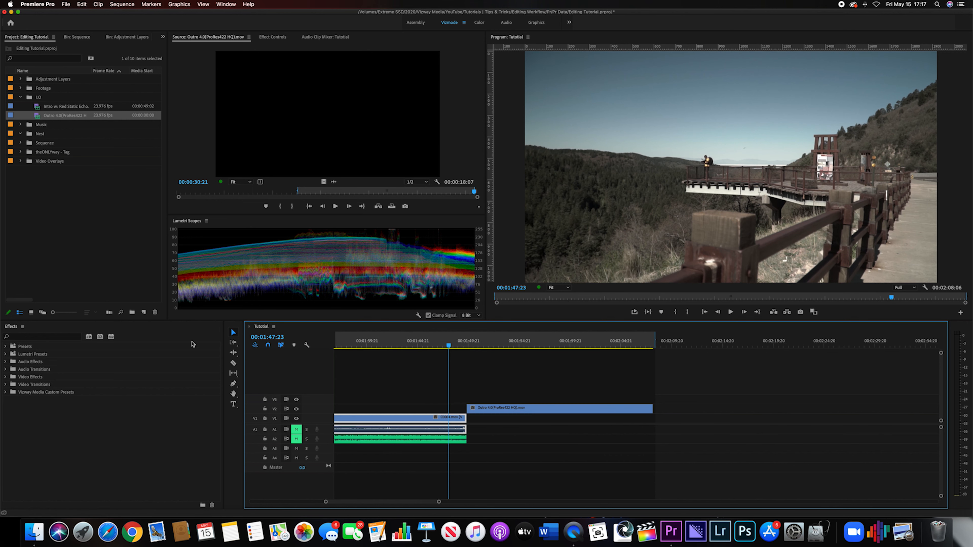
pyautogui.click(53, 340)
pyautogui.click(53, 337)
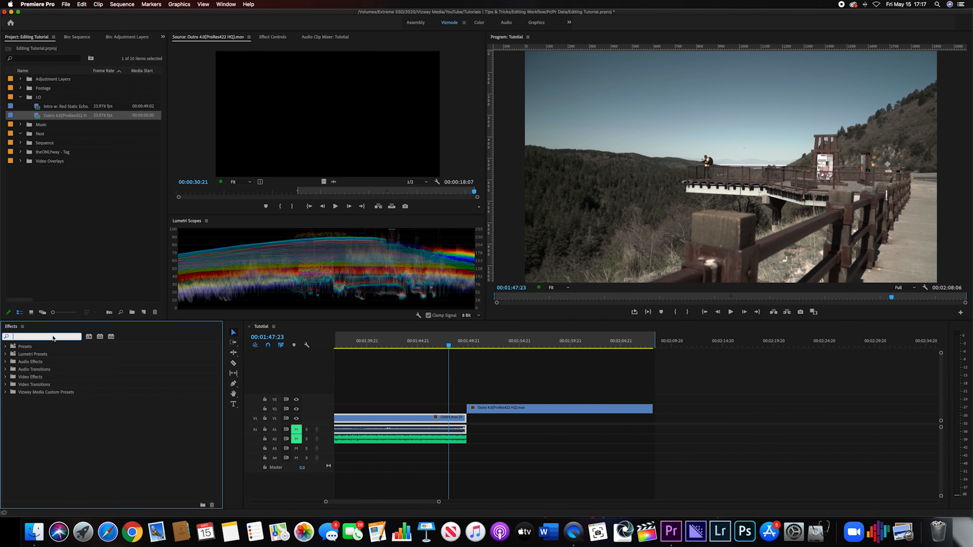
pyautogui.write('cr')
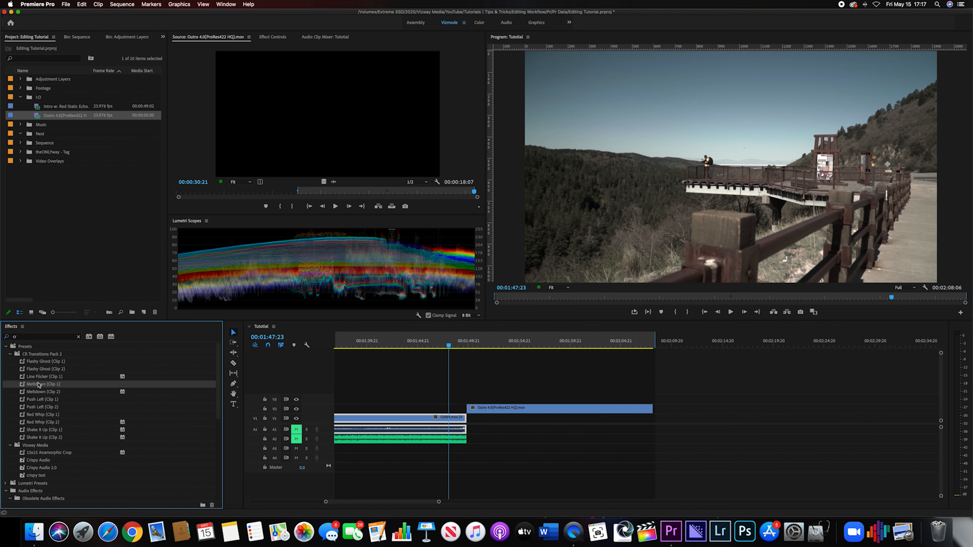
pyautogui.click(38, 384)
# Step: Try a scale of 50 on the Outro clip, and undo it
pyautogui.moveTo(458, 346); pyautogui.dragTo(475, 347)
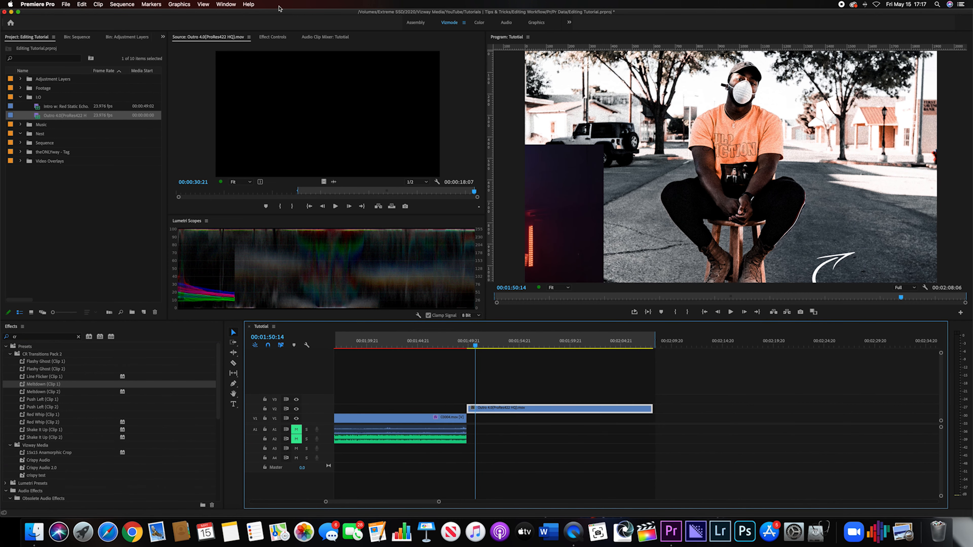
pyautogui.click(270, 38)
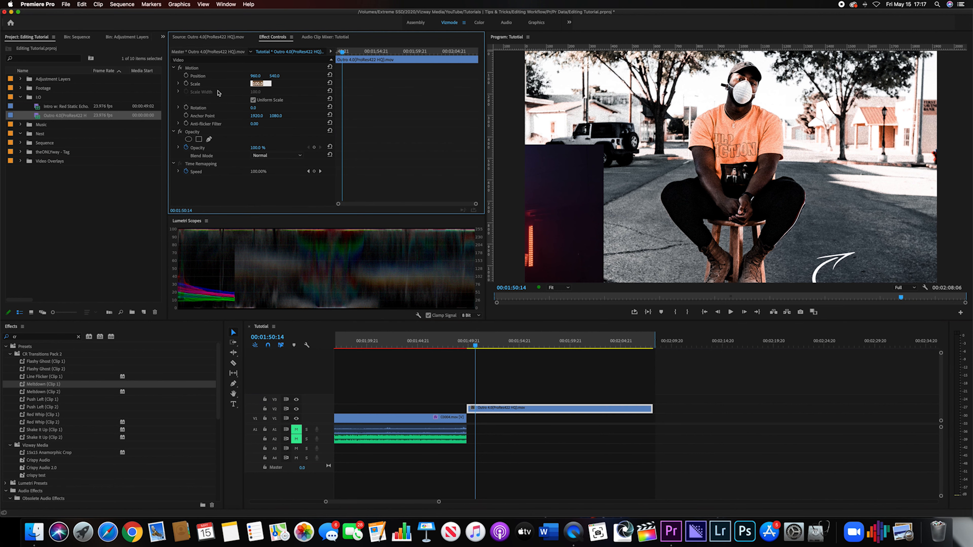
pyautogui.write('50')
pyautogui.press('Return')
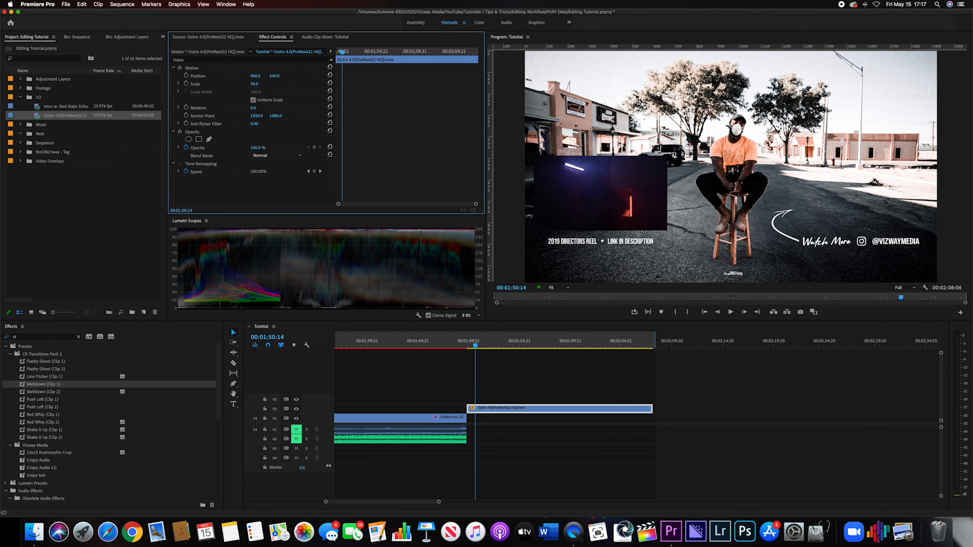
pyautogui.press('super+z')
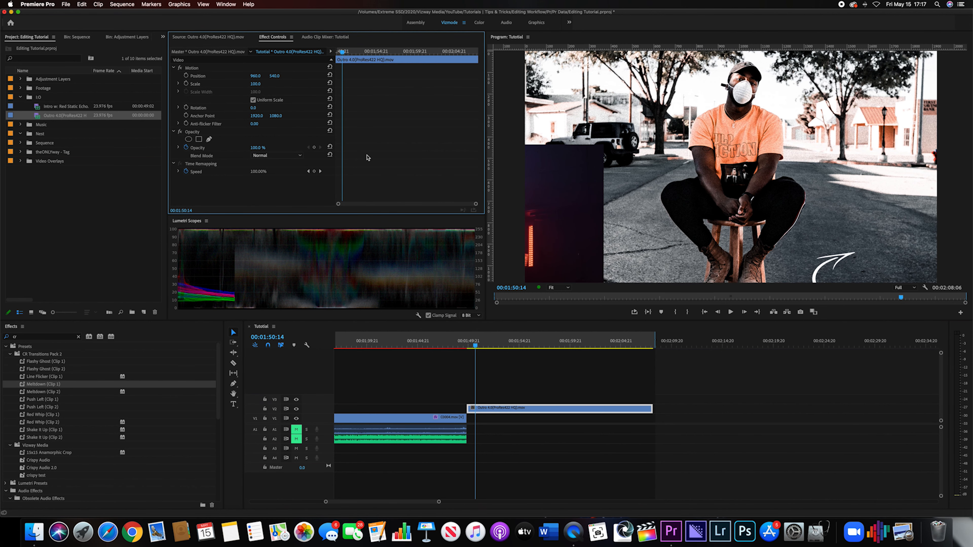
# Step: Scale the Outro clip to the frame size and play the transition leading into it
pyautogui.rightClick(535, 412)
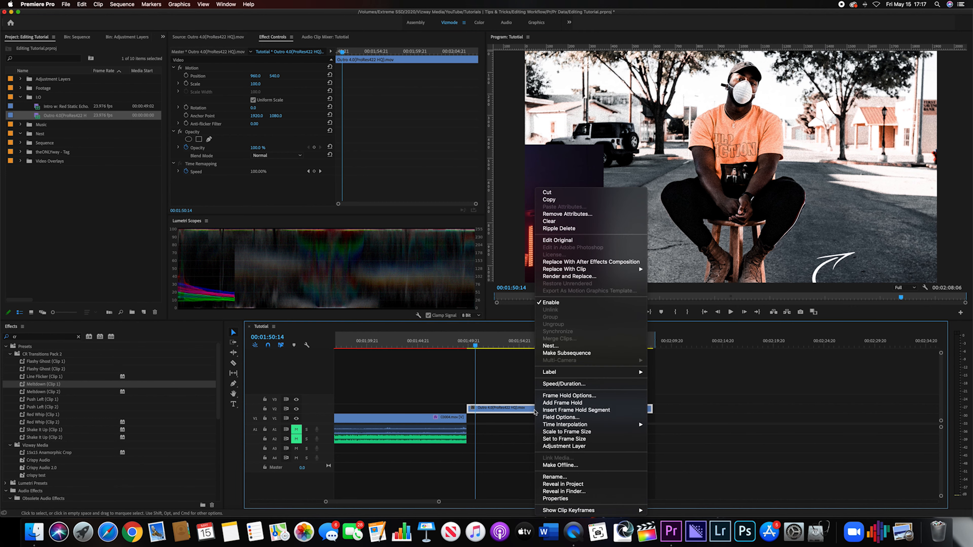
pyautogui.click(565, 432)
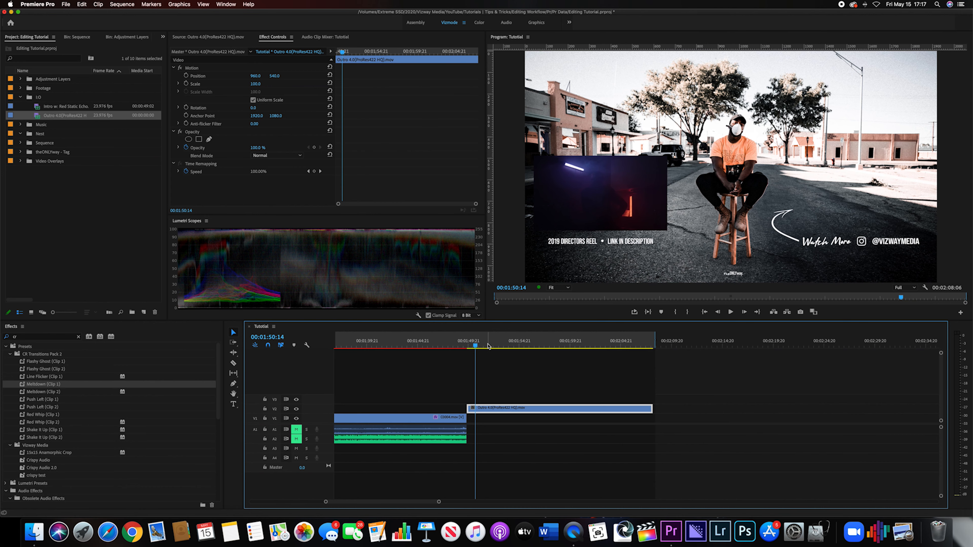
pyautogui.click(461, 347)
pyautogui.press('space')
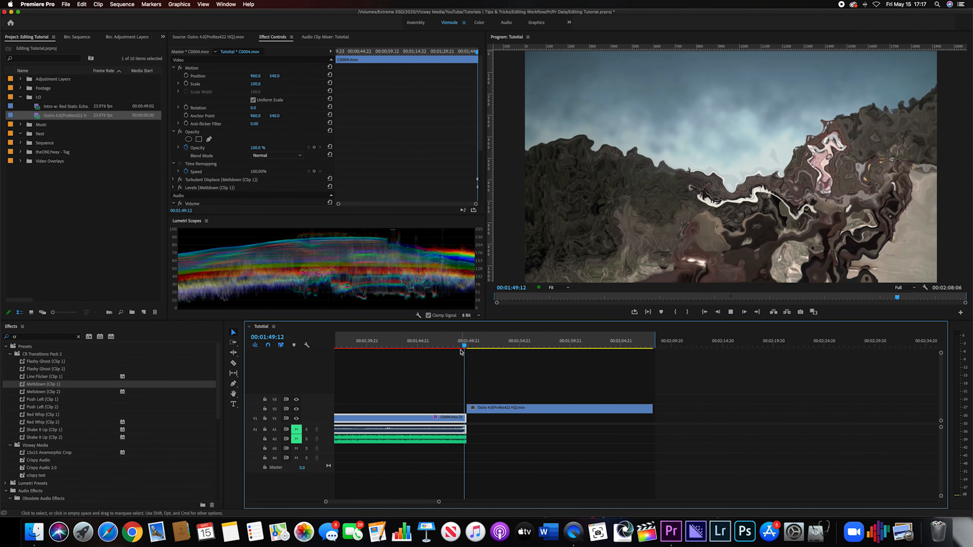
# Step: Set the sequence's Out point at 00:02:07:23, at the end of the Outro clip, and render the effect previews
pyautogui.moveTo(486, 347); pyautogui.dragTo(653, 356)
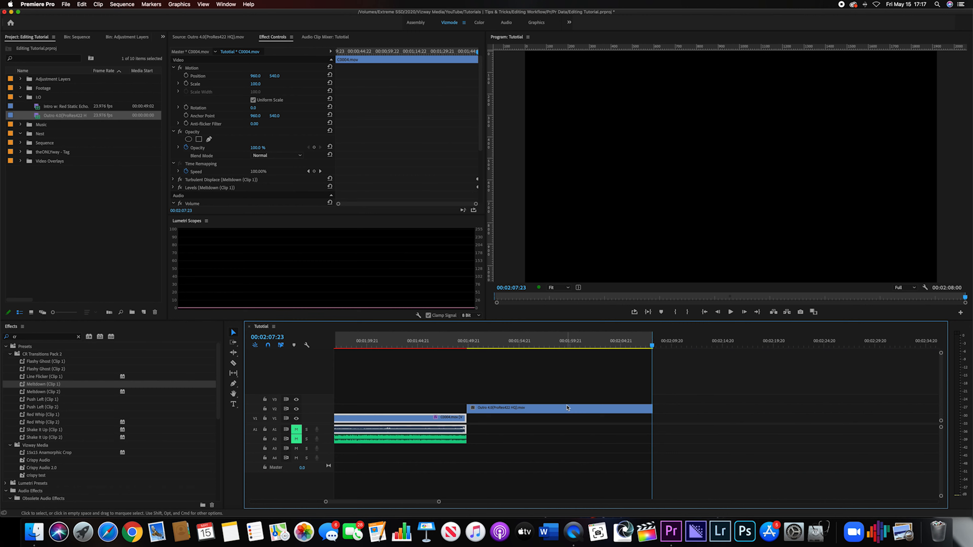
pyautogui.press('\\')
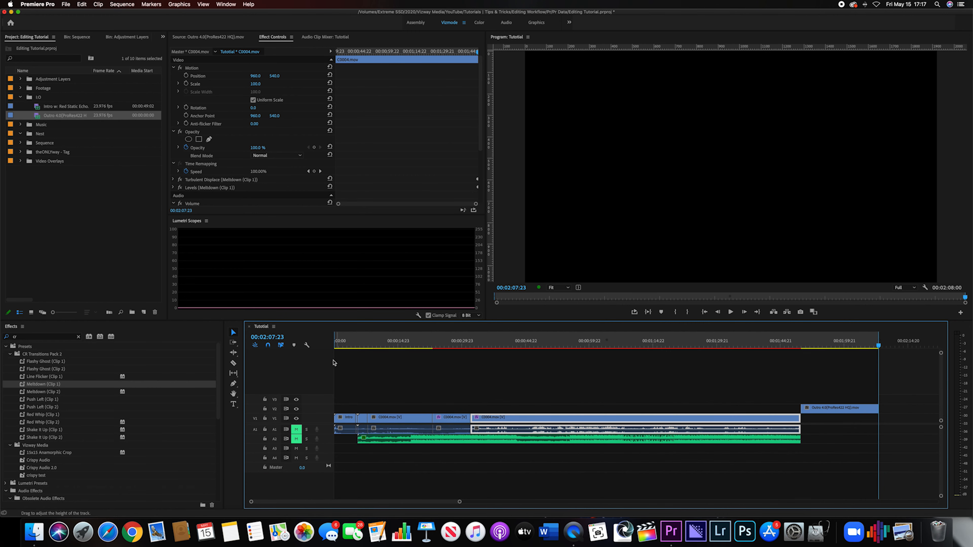
pyautogui.moveTo(402, 340); pyautogui.dragTo(565, 357)
pyautogui.press('Return')
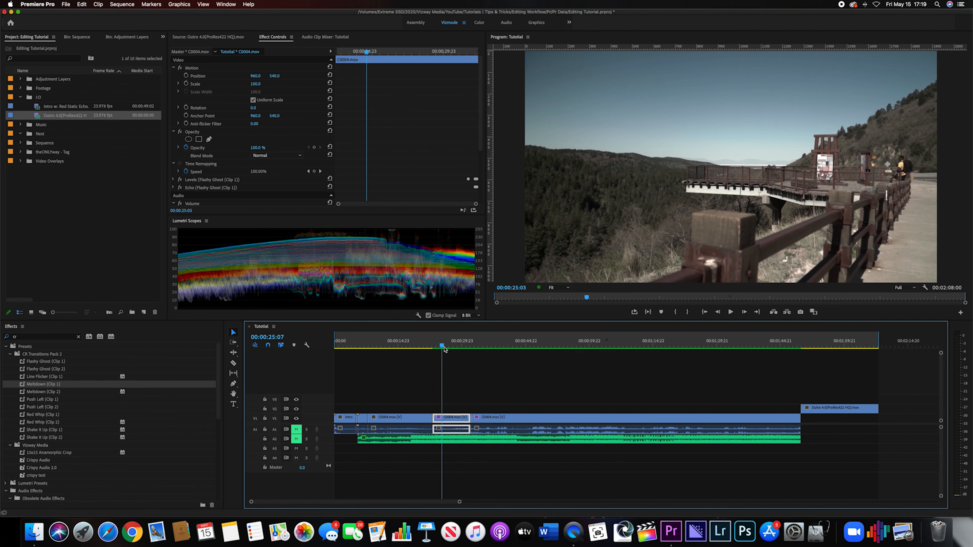
# Step: Scrub through the rendered sequence and look at the effect settings of the music clip
pyautogui.moveTo(445, 346); pyautogui.dragTo(536, 351)
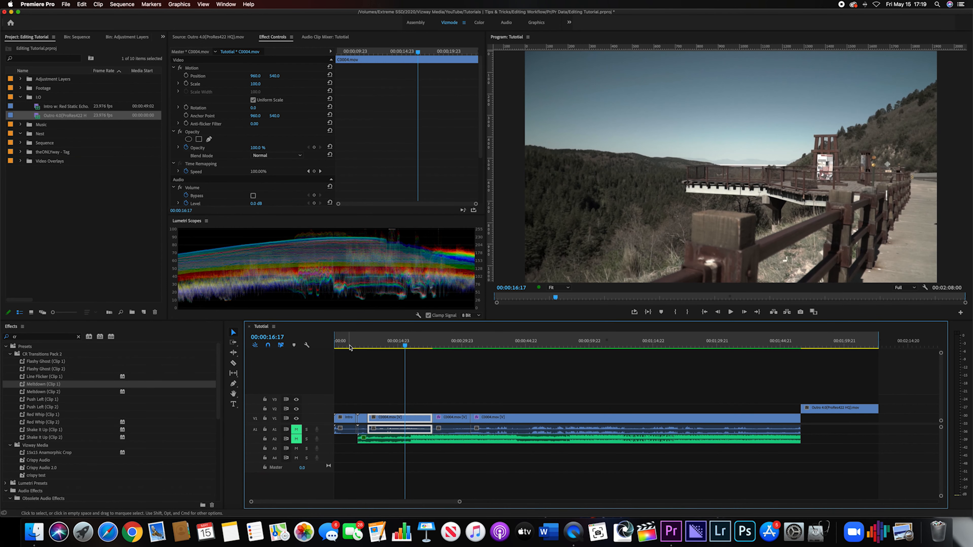
pyautogui.click(507, 342)
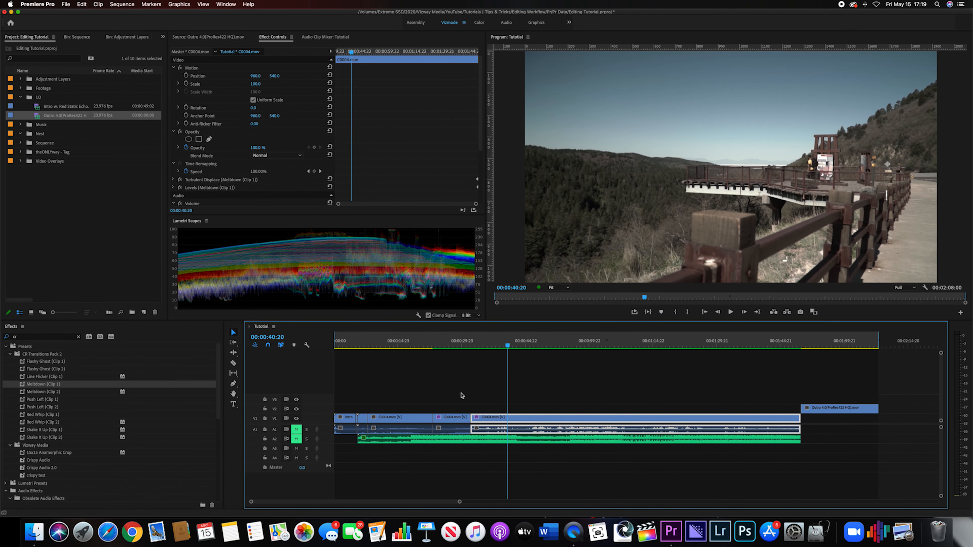
pyautogui.click(442, 342)
pyautogui.click(460, 440)
pyautogui.moveTo(493, 341); pyautogui.dragTo(720, 374)
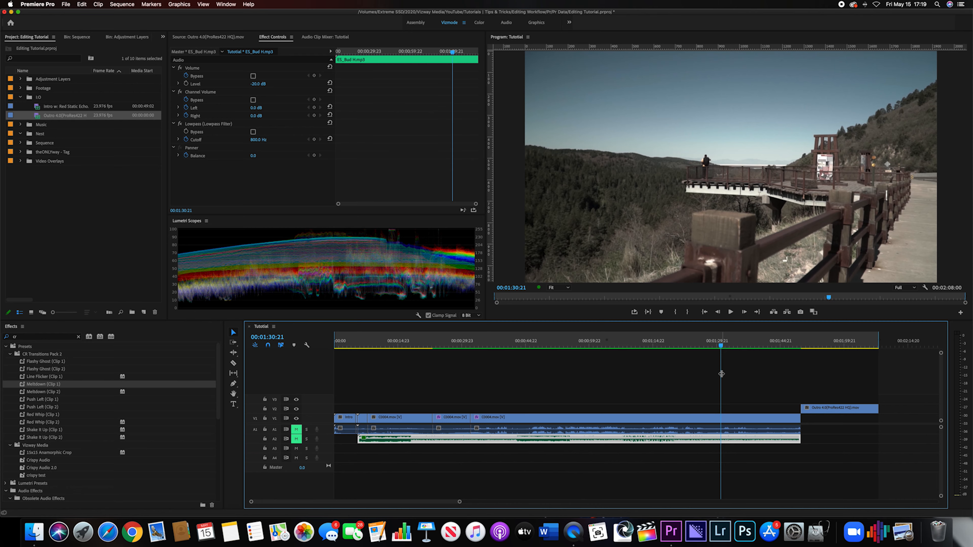
pyautogui.click(391, 342)
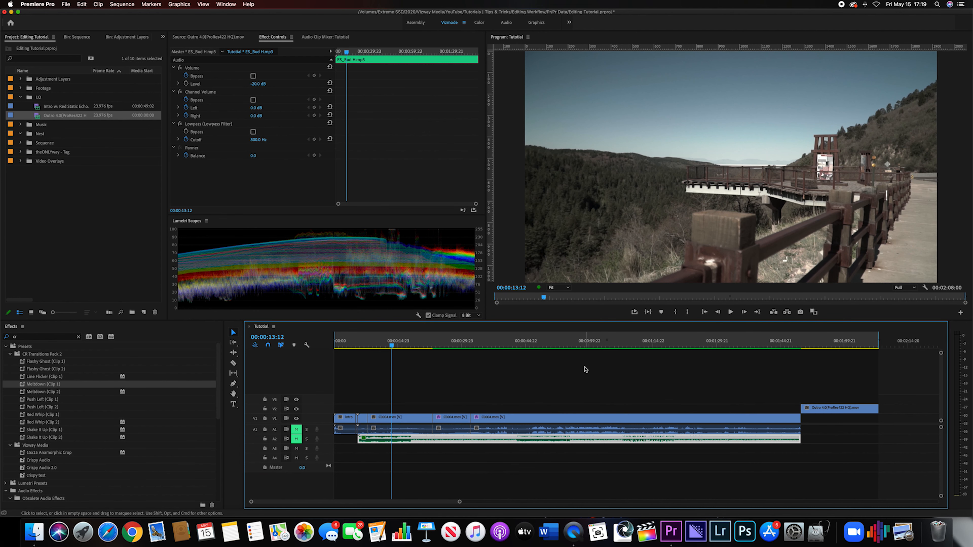
pyautogui.click(569, 372)
pyautogui.click(367, 127)
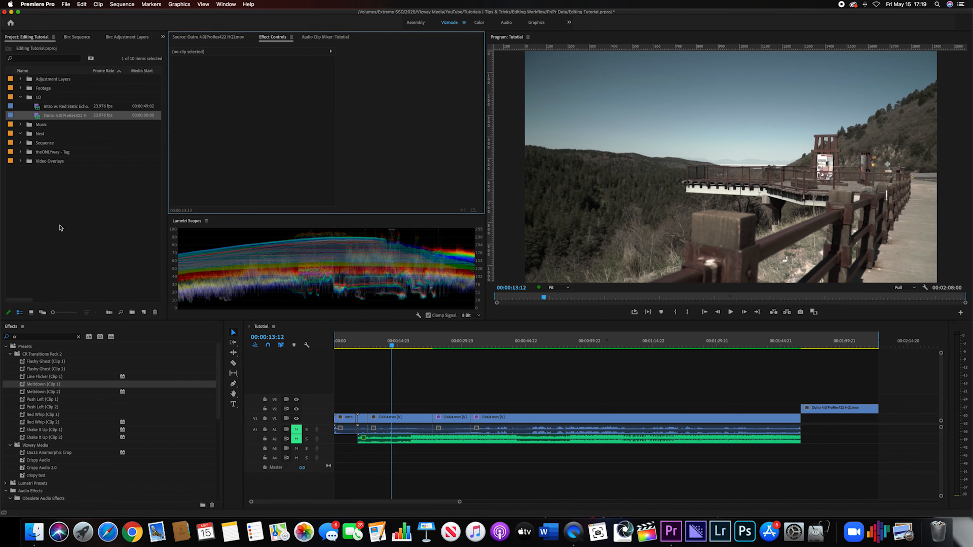
pyautogui.click(56, 227)
# Step: Open the export settings for the Tutorial sequence and set the export format to H.264
pyautogui.click(476, 372)
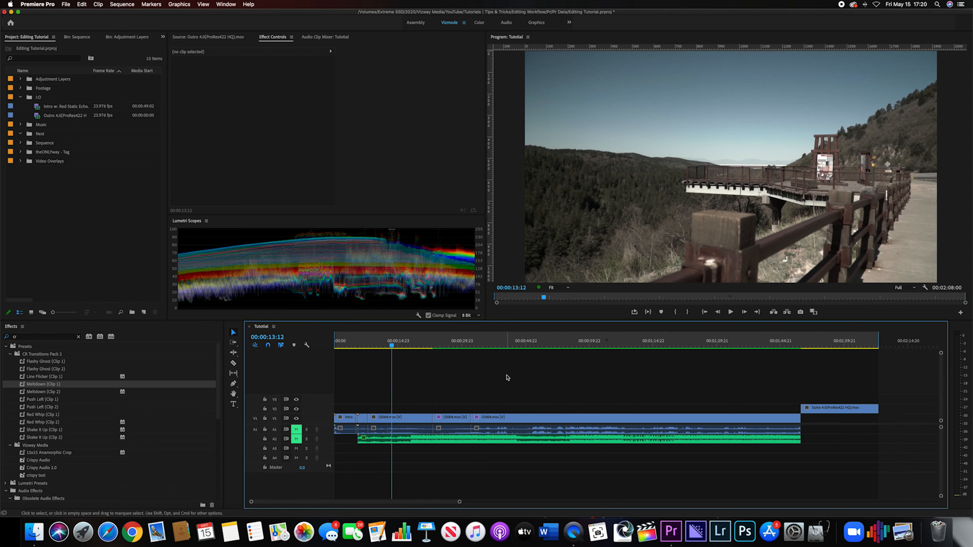
pyautogui.press('super+m')
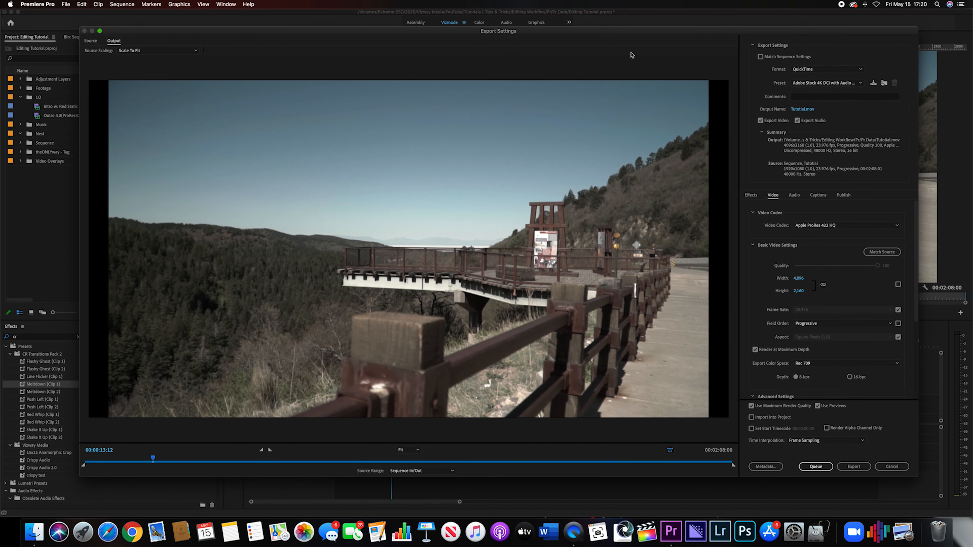
pyautogui.click(837, 84)
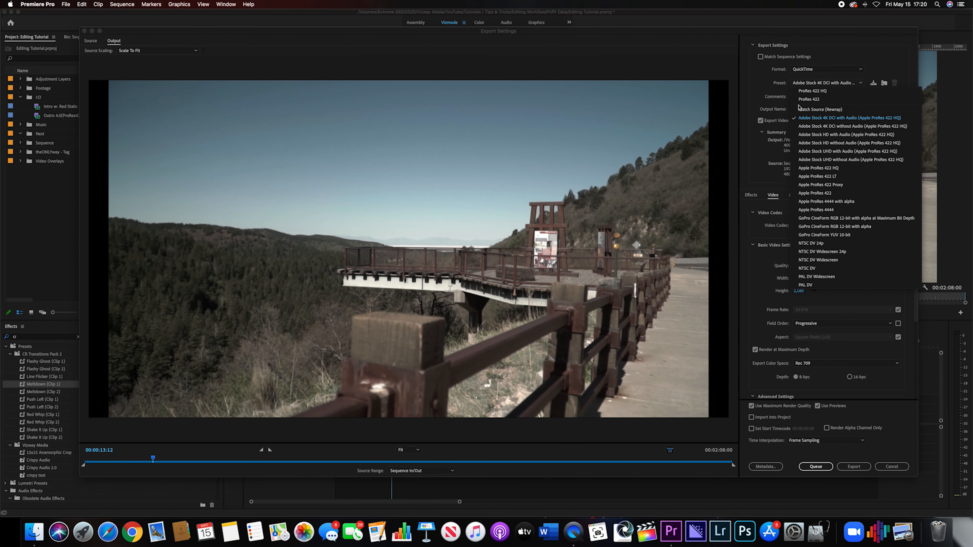
pyautogui.click(756, 93)
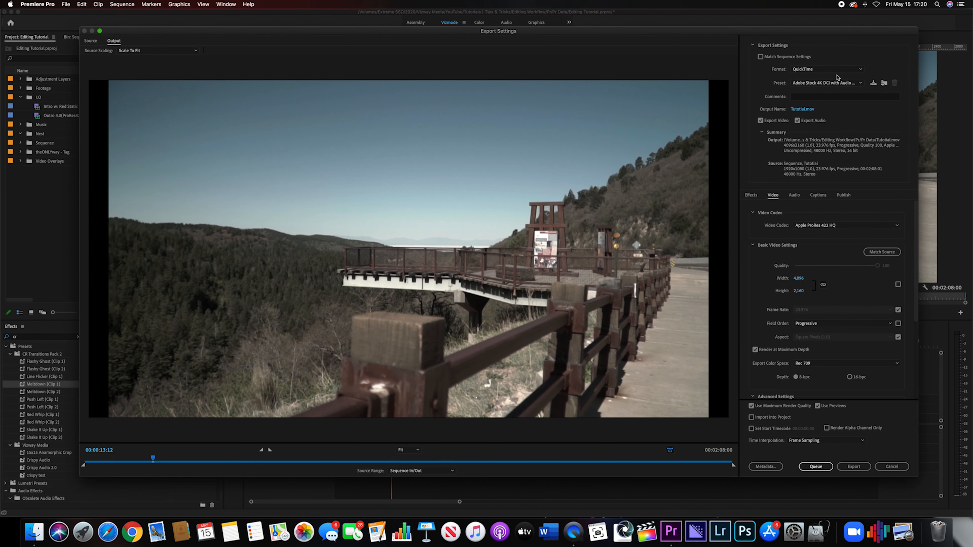
pyautogui.click(849, 73)
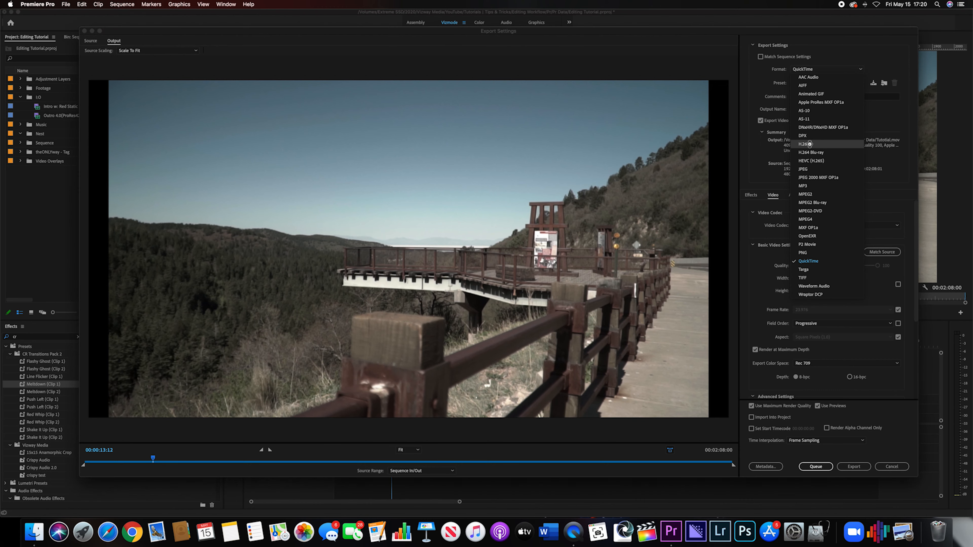
pyautogui.click(809, 144)
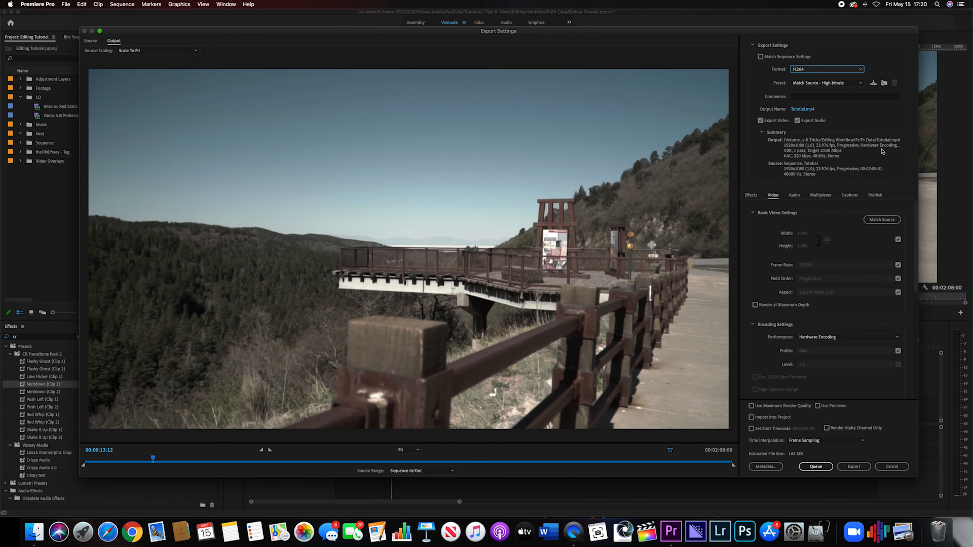
# Step: Try the built-in YouTube 2160p 4K Ultra HD export preset and look through its video settings
pyautogui.click(850, 85)
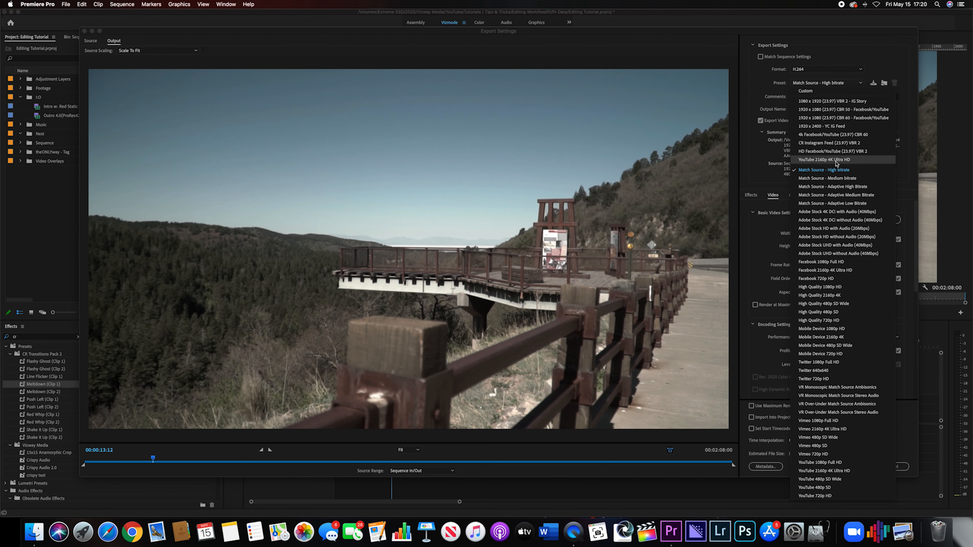
pyautogui.click(824, 471)
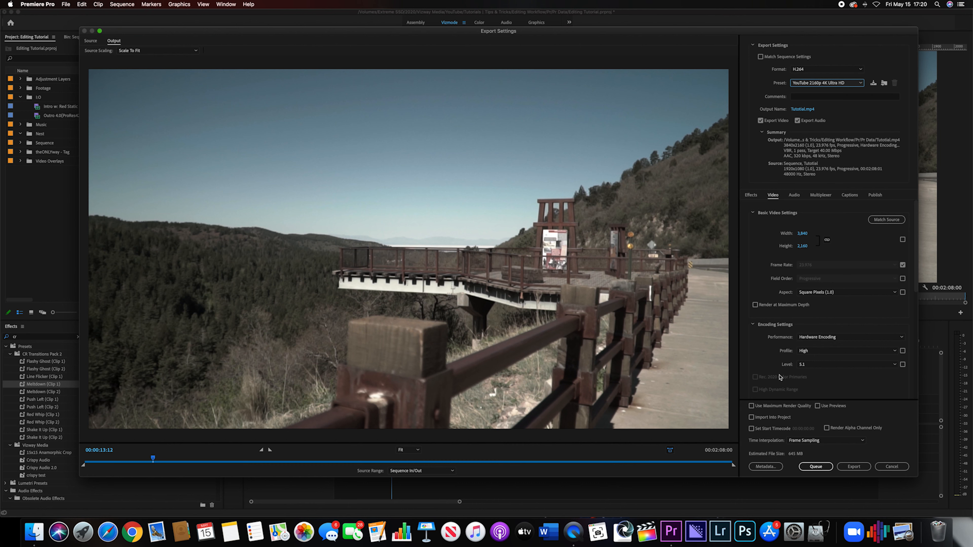
pyautogui.scroll(-5, 757, 387)
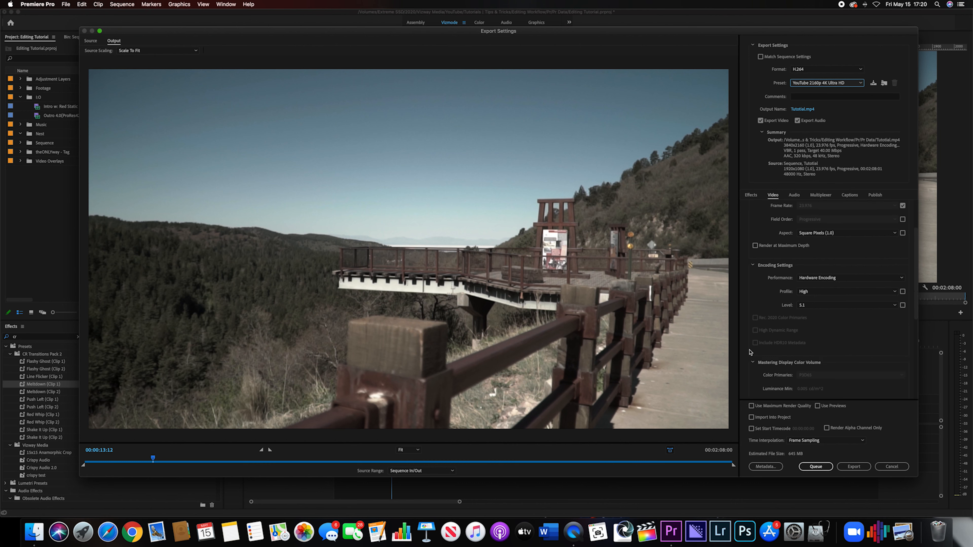
pyautogui.scroll(5, 774, 303)
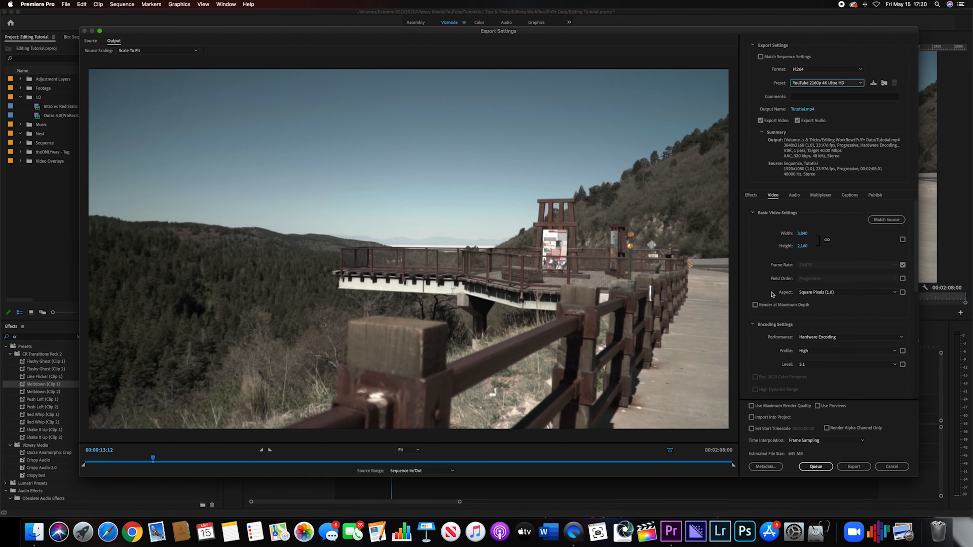
# Step: Apply the custom YouTube 2160p 4K Ultra HD preset, listed above the Match Source presets, to the export
pyautogui.click(821, 84)
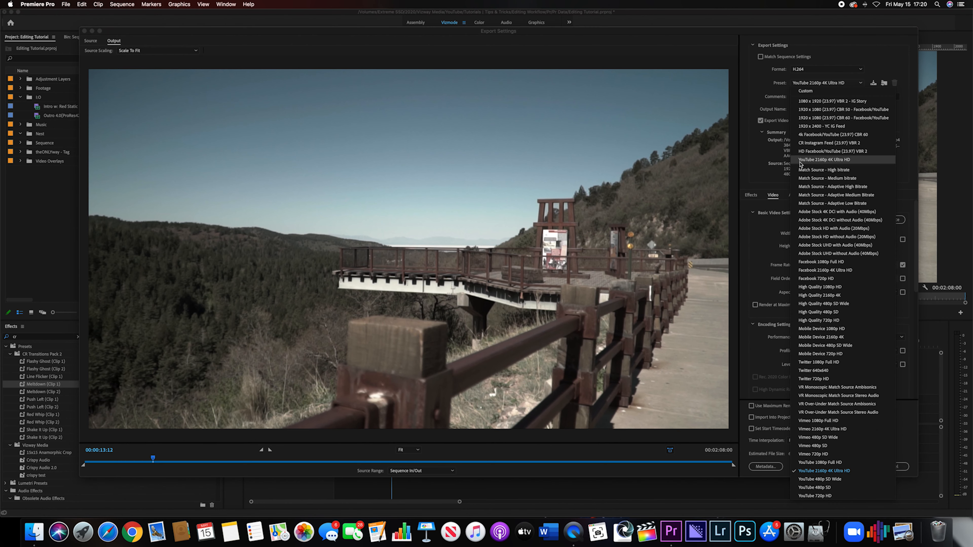
pyautogui.click(816, 160)
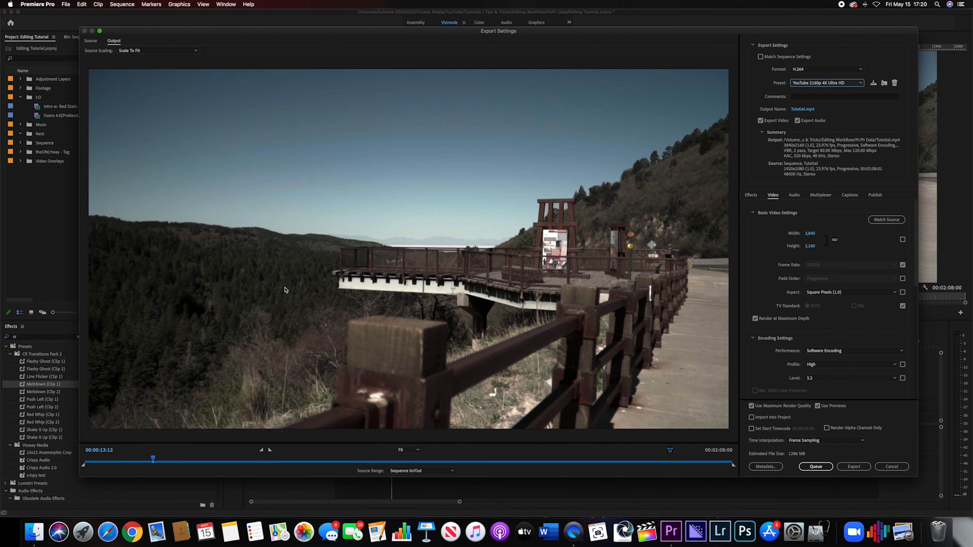
# Step: Examine the preset's effects, basic video, encoding, bitrate, multiplexer, captions and publish settings
pyautogui.click(751, 195)
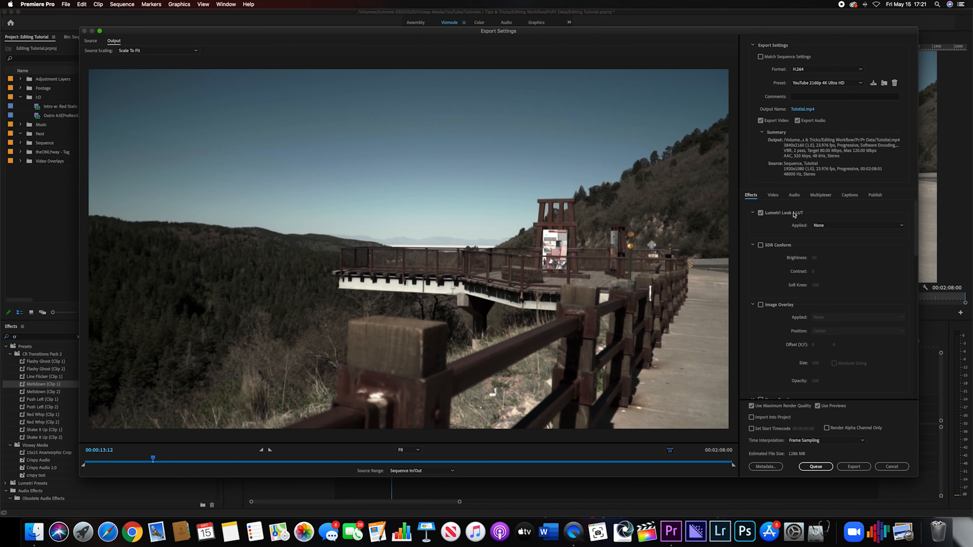
pyautogui.moveTo(667, 33); pyautogui.dragTo(666, 53)
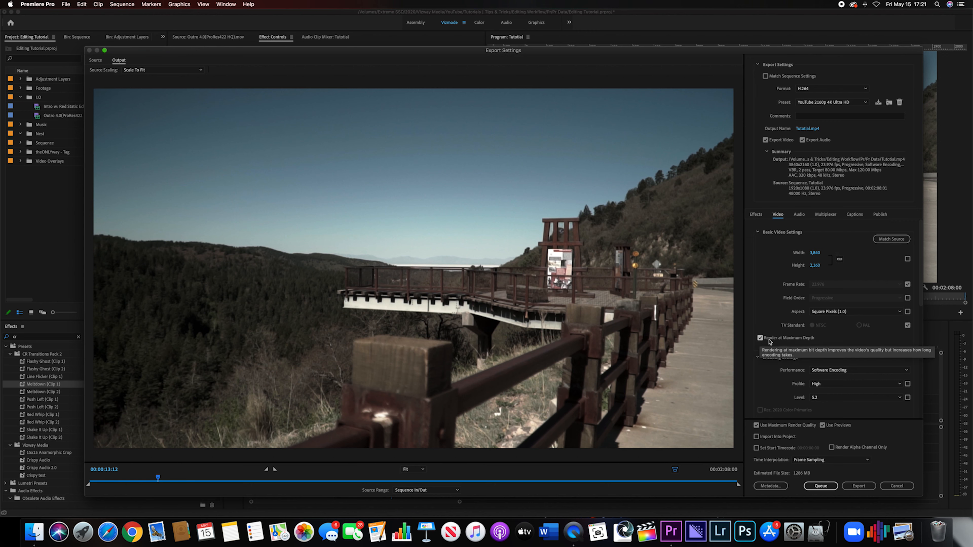
pyautogui.scroll(-4, 777, 341)
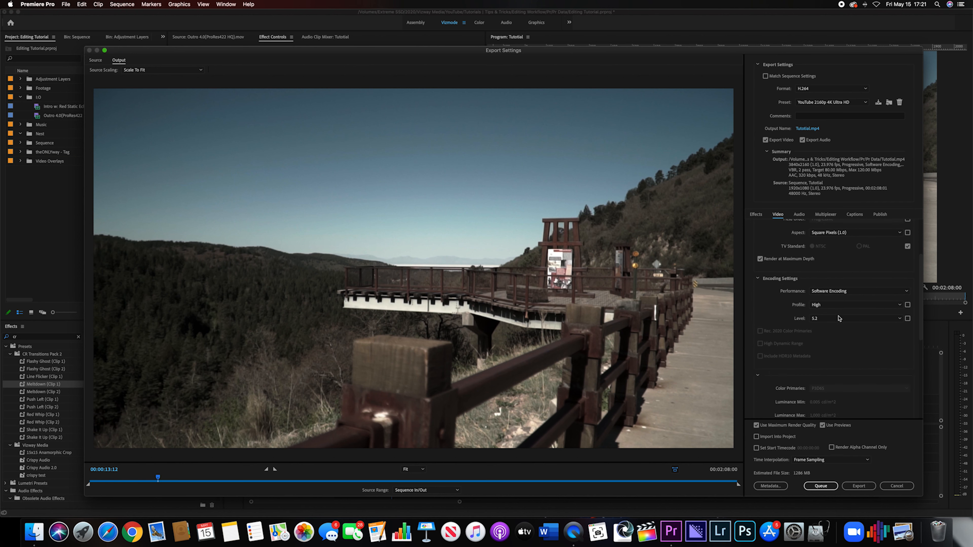
pyautogui.scroll(-6, 804, 345)
pyautogui.scroll(-1, 803, 344)
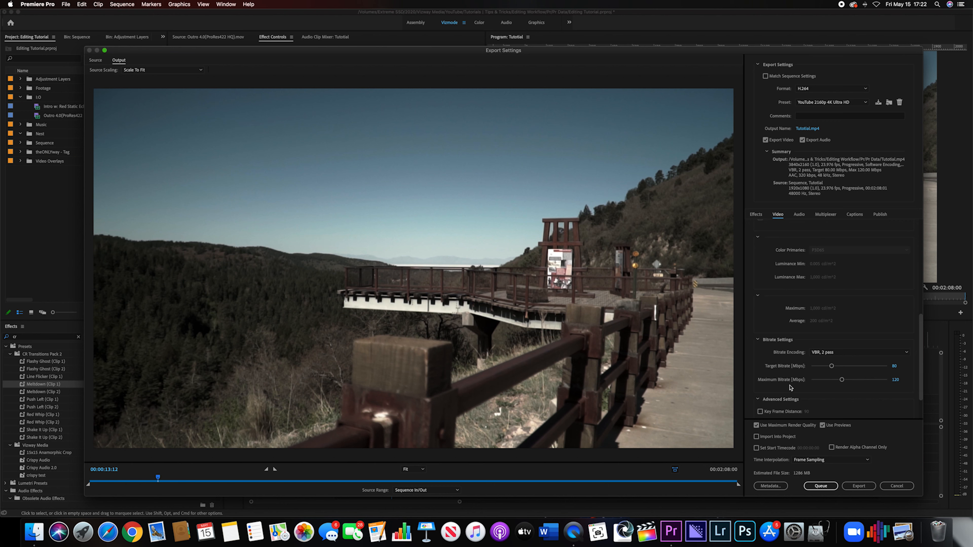
pyautogui.scroll(-2, 780, 381)
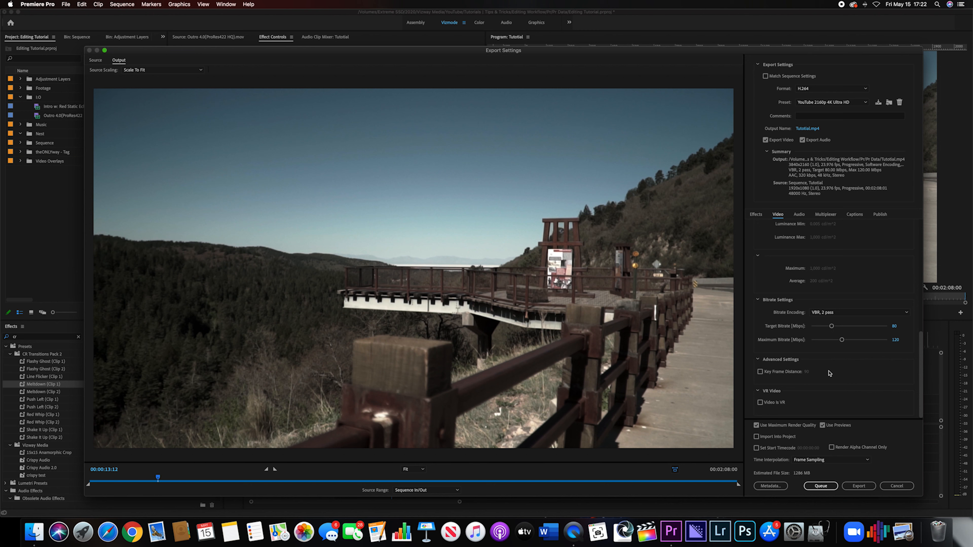
pyautogui.scroll(5, 829, 374)
pyautogui.click(825, 215)
pyautogui.click(858, 215)
pyautogui.click(880, 214)
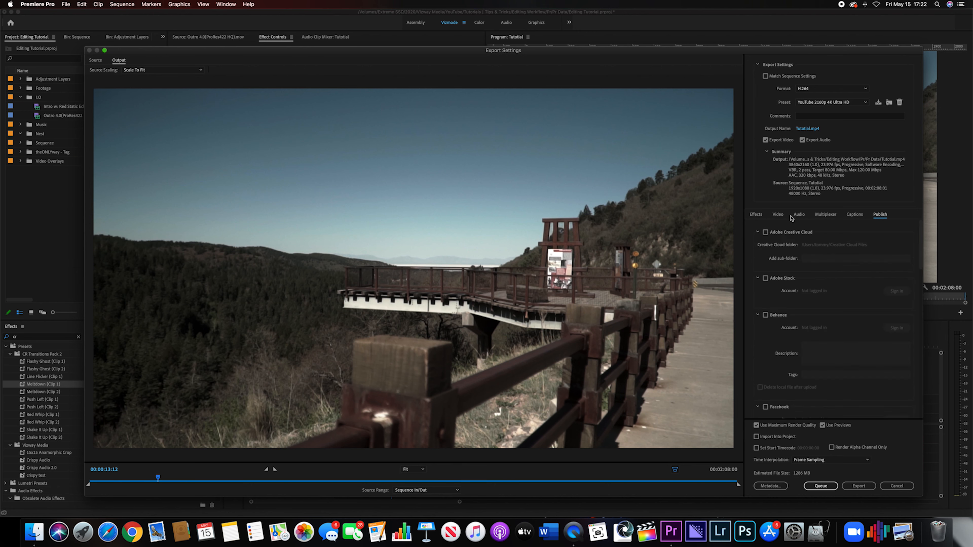
pyautogui.click(778, 215)
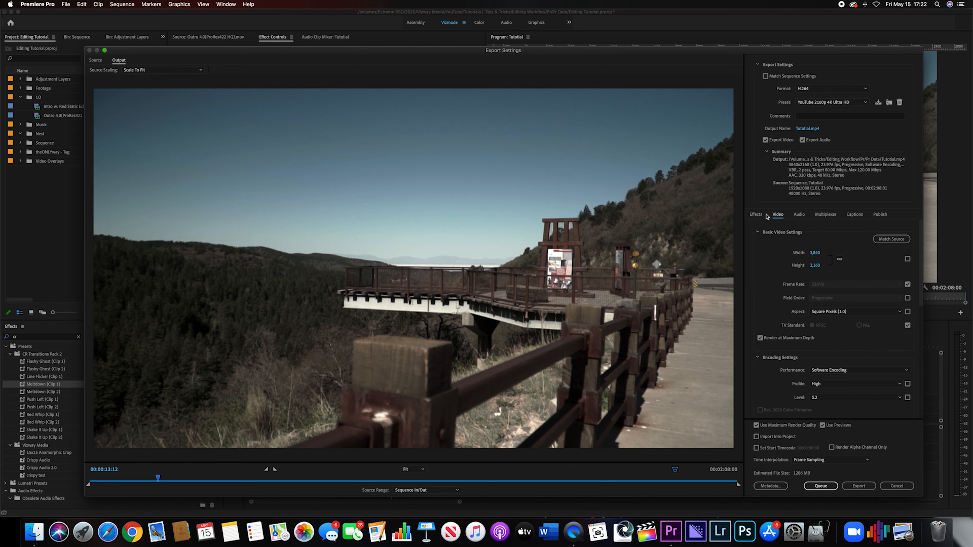
pyautogui.click(756, 216)
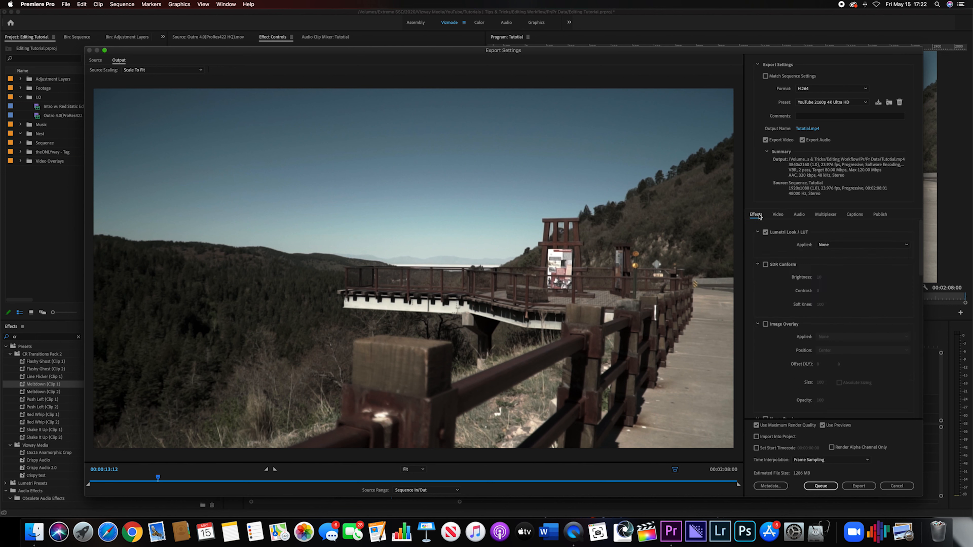
pyautogui.click(778, 215)
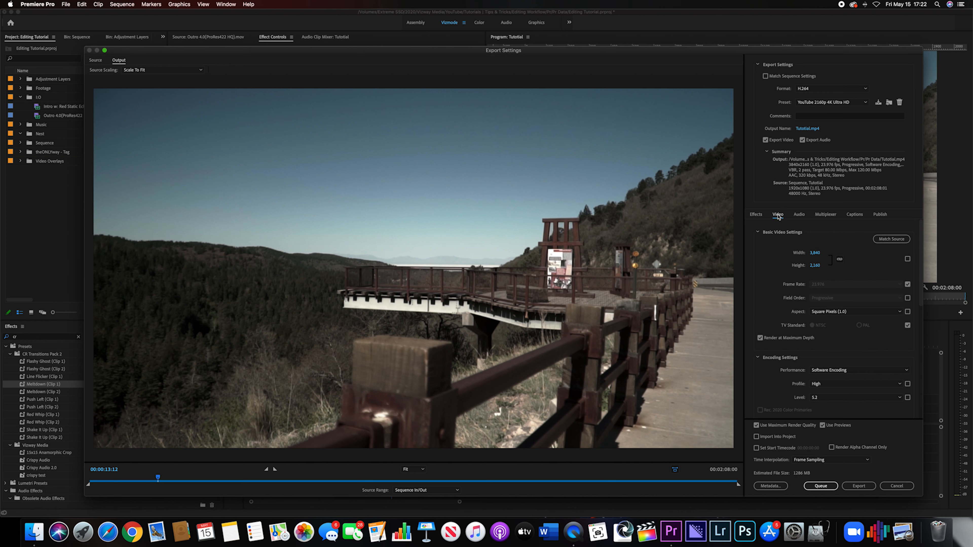
pyautogui.scroll(-10, 784, 263)
pyautogui.scroll(10, 784, 263)
# Step: Set the MP4 output's save location to the Exports folder inside the Editing Workflow project's Pr folder
pyautogui.click(808, 129)
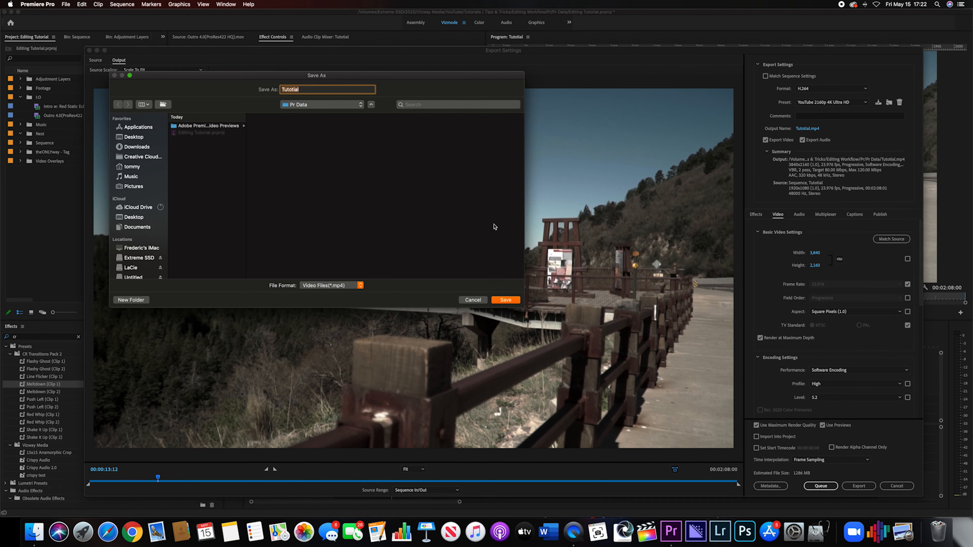
pyautogui.click(305, 105)
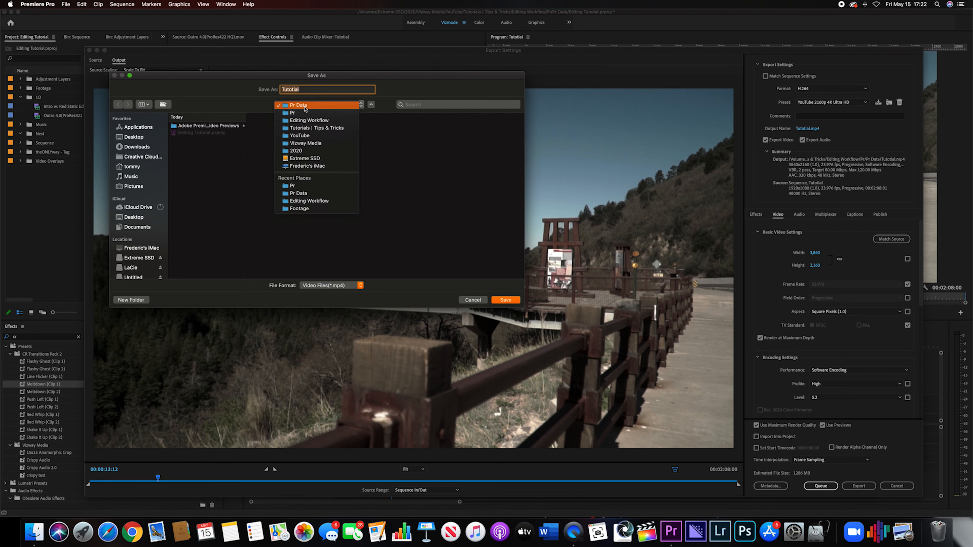
pyautogui.click(307, 128)
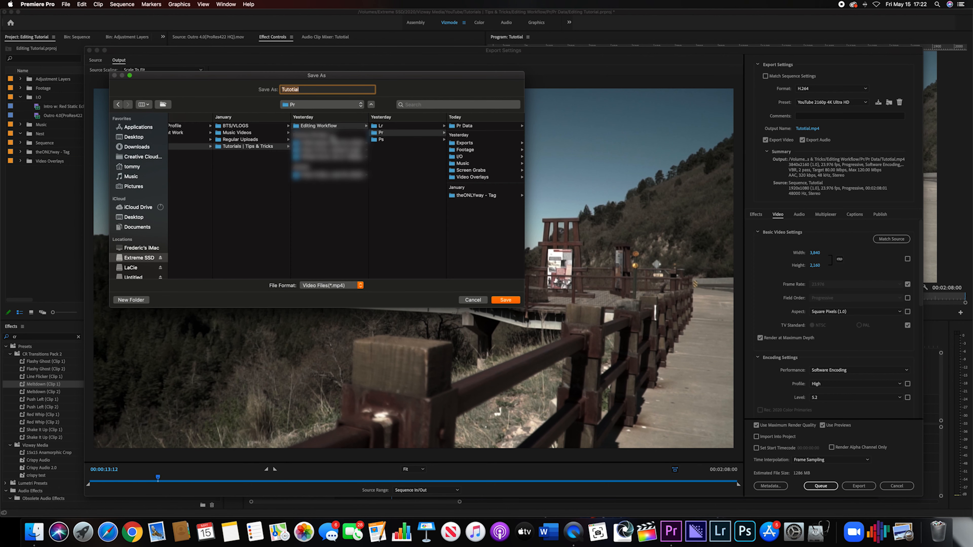
pyautogui.click(468, 144)
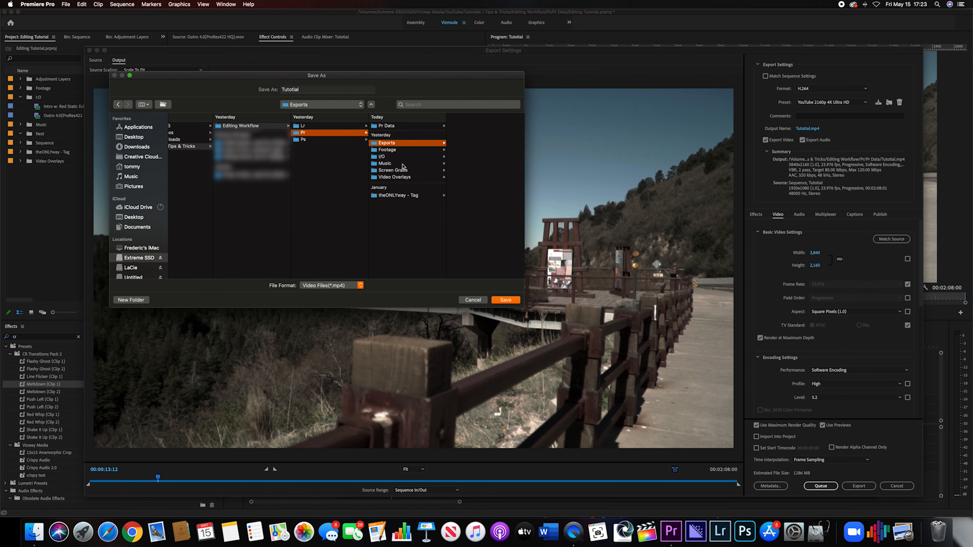
pyautogui.click(304, 90)
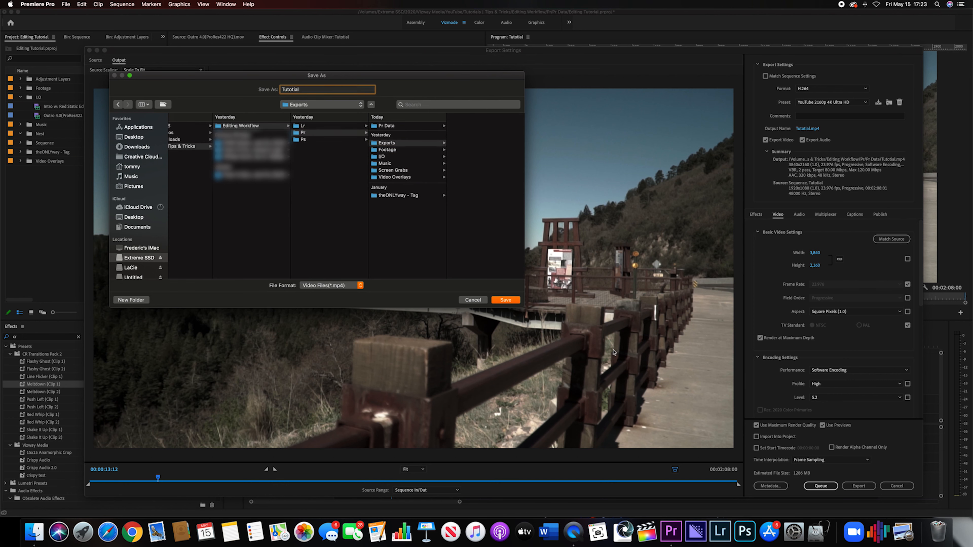
pyautogui.click(505, 301)
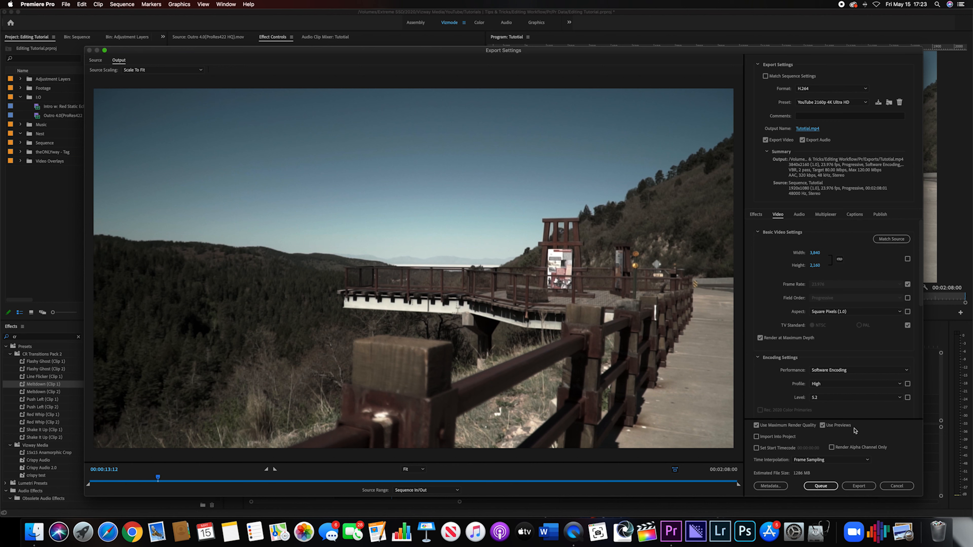
pyautogui.scroll(-5, 817, 286)
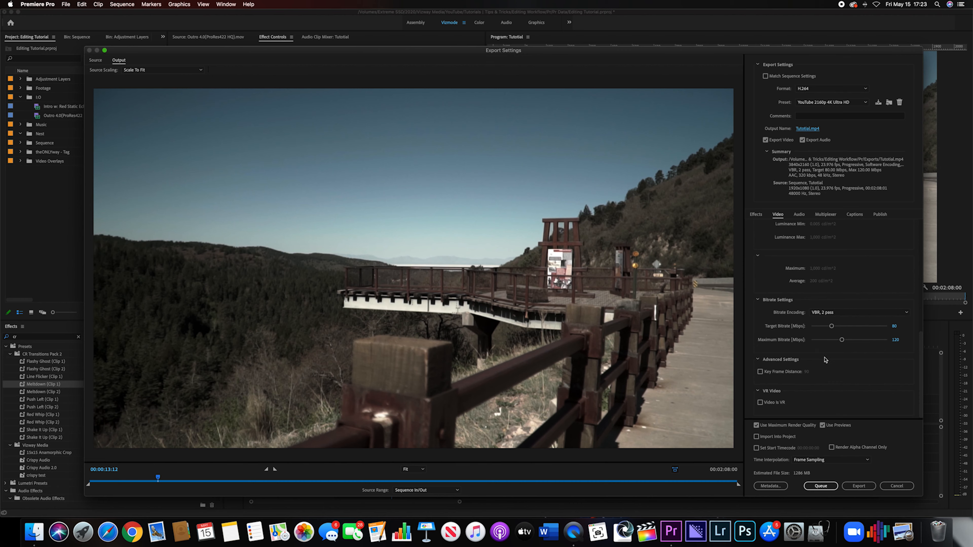